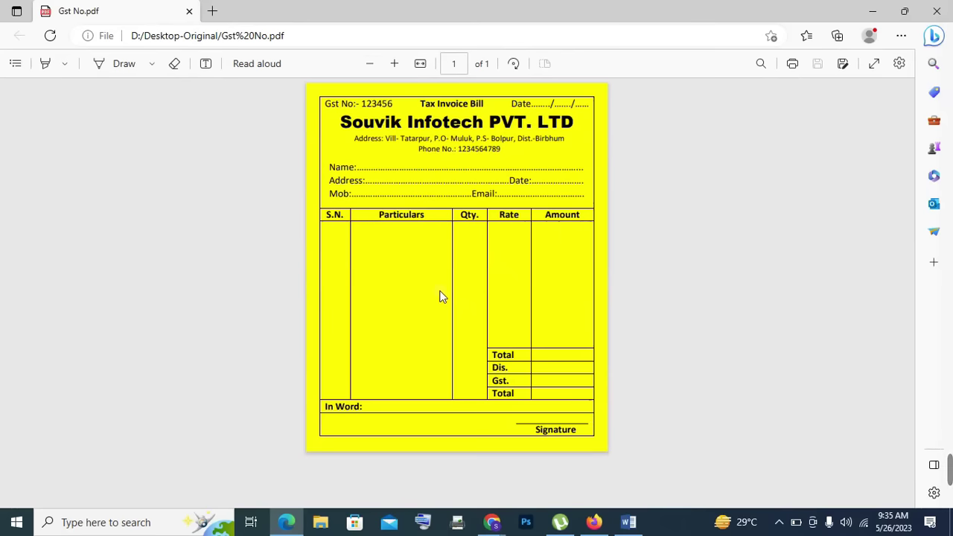
# Step: Scroll and zoom through the sample invoice PDF to study its layout
pyautogui.scroll(1, 439, 297)
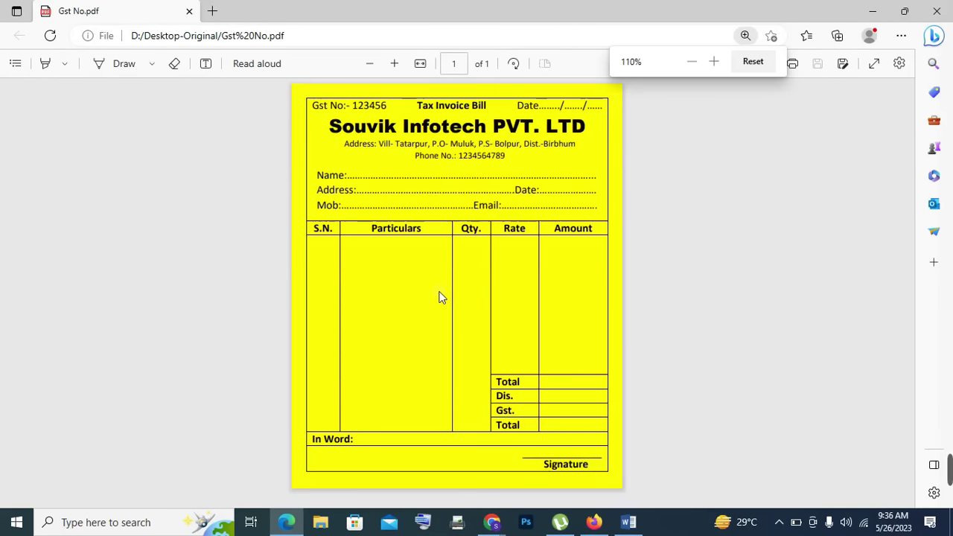
pyautogui.scroll(1, 439, 297)
pyautogui.scroll(1, 439, 297)
pyautogui.scroll(1, 439, 297)
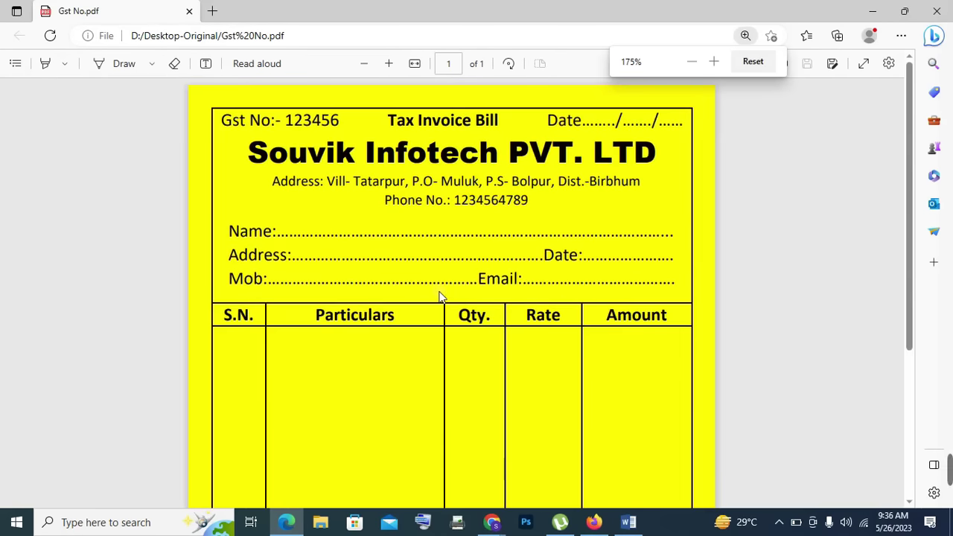
pyautogui.scroll(-1, 439, 297)
pyautogui.scroll(-1, 439, 297)
pyautogui.scroll(-1, 439, 297)
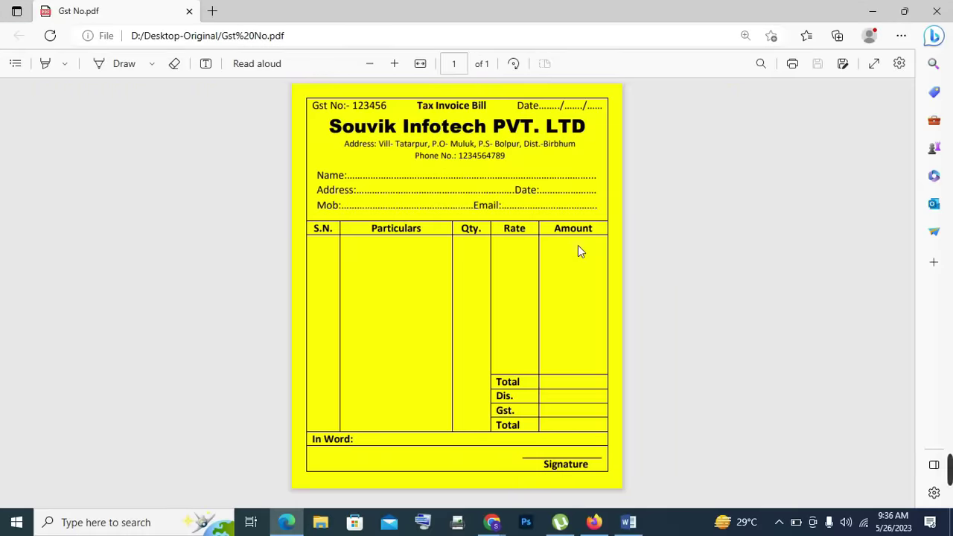
pyautogui.hotkey('ctrl', '+')
pyautogui.hotkey('ctrl', '+')
pyautogui.hotkey('ctrl', '+')
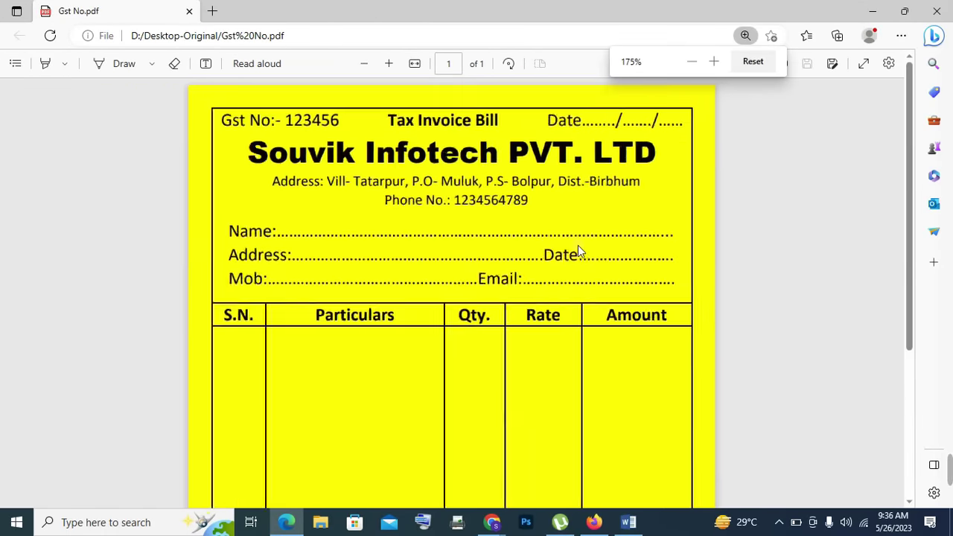
pyautogui.hotkey('ctrl', '+')
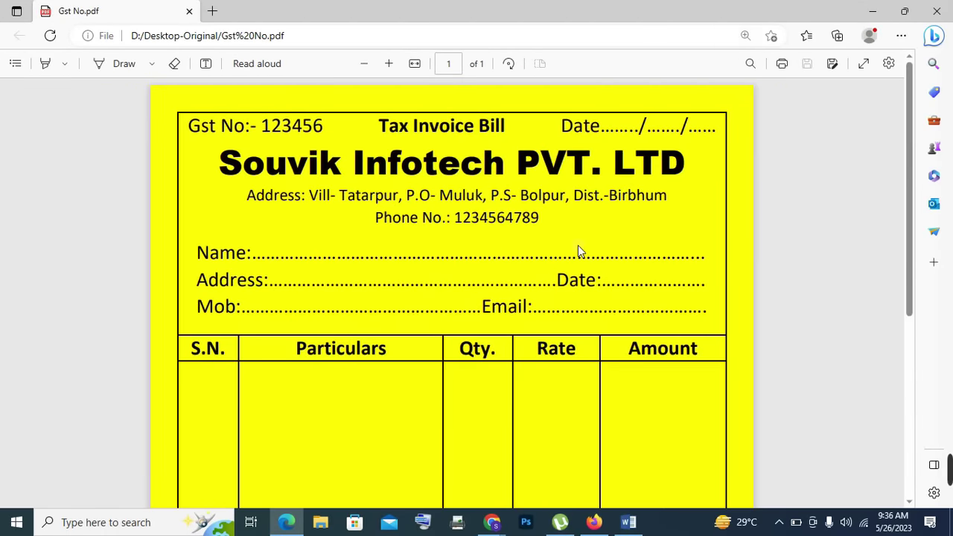
pyautogui.scroll(-2, 577, 246)
pyautogui.scroll(-2, 578, 245)
pyautogui.scroll(-1, 578, 245)
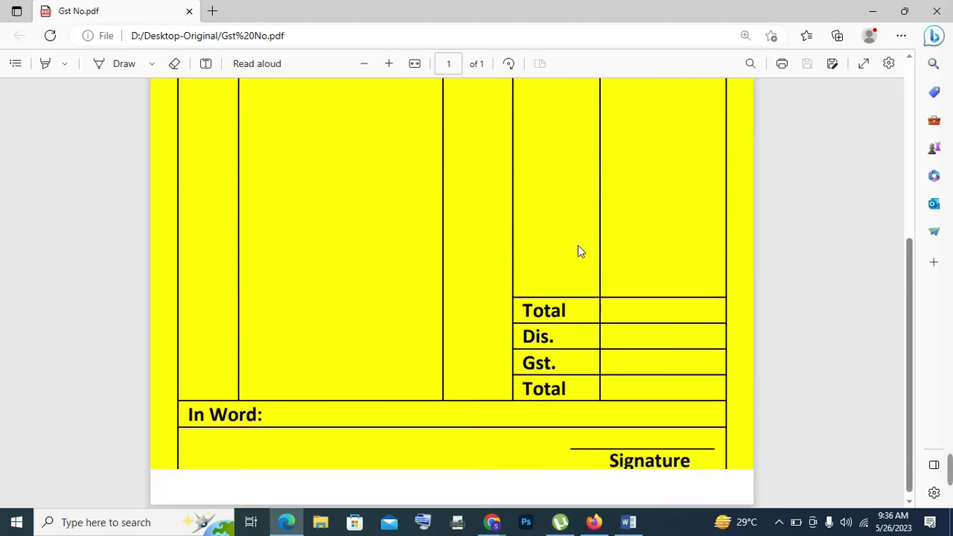
pyautogui.scroll(3, 578, 247)
pyautogui.scroll(1, 577, 246)
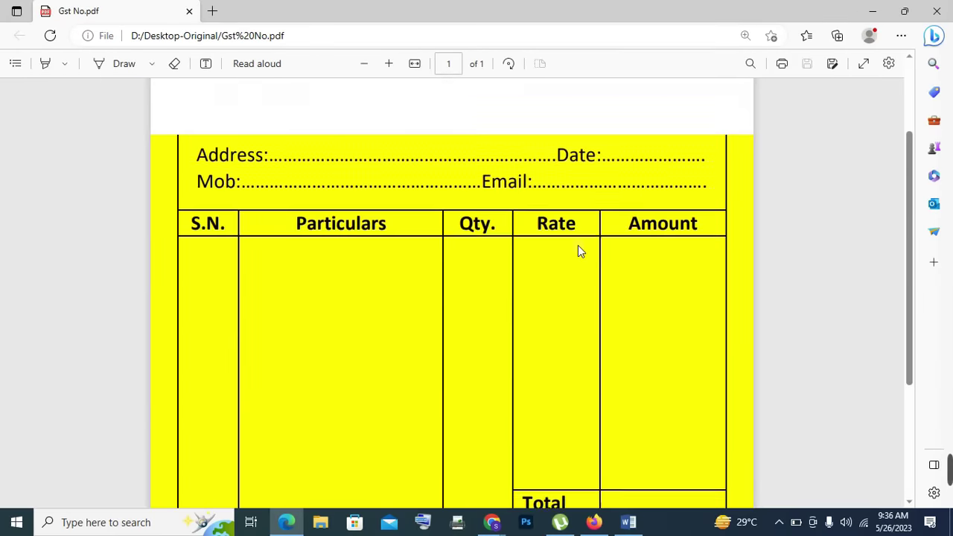
pyautogui.scroll(1, 578, 247)
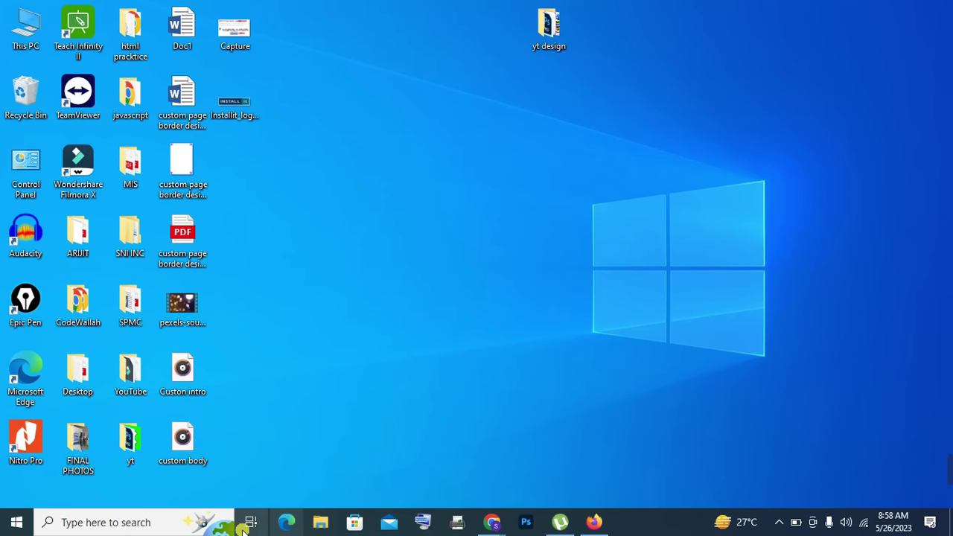
# Step: Launch Word 2013 from Start search and start a blank document
pyautogui.click(113, 530)
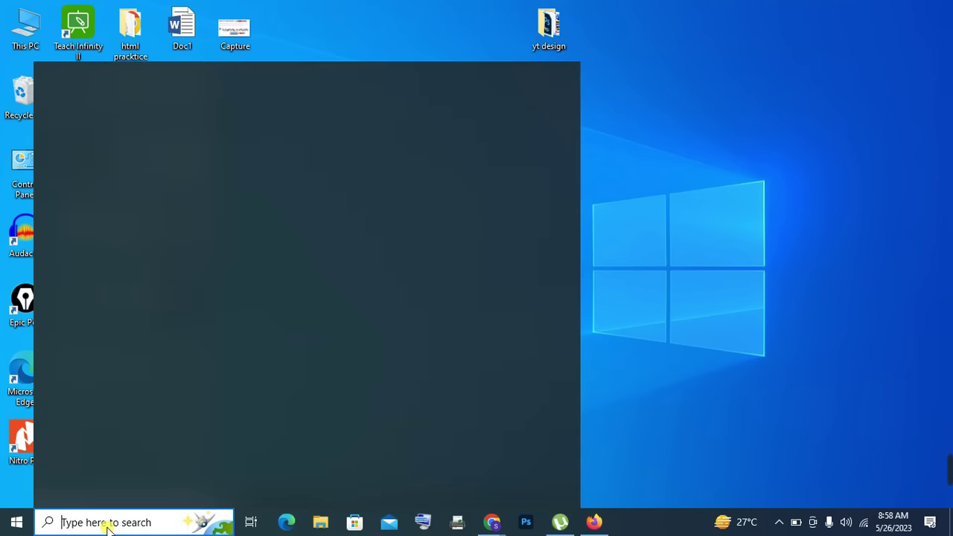
pyautogui.write('word')
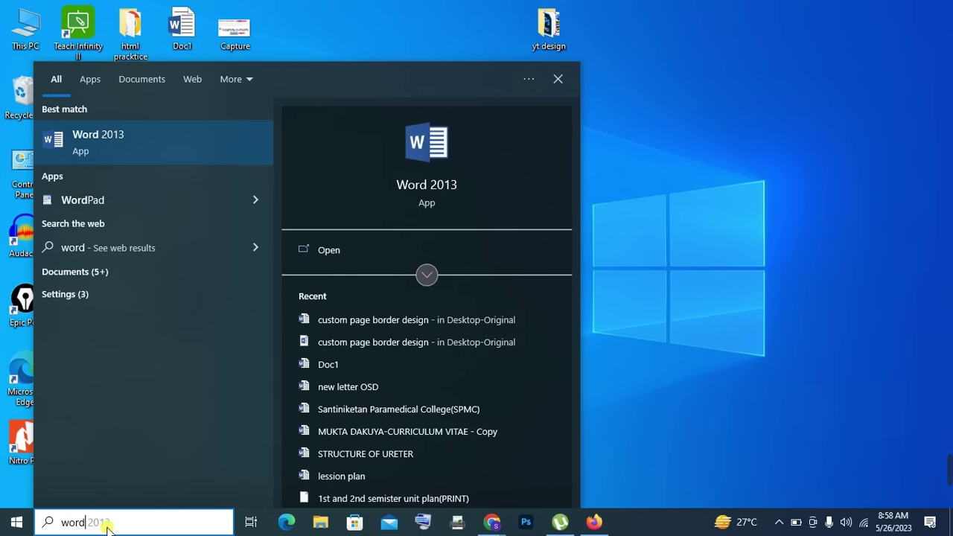
pyautogui.click(100, 157)
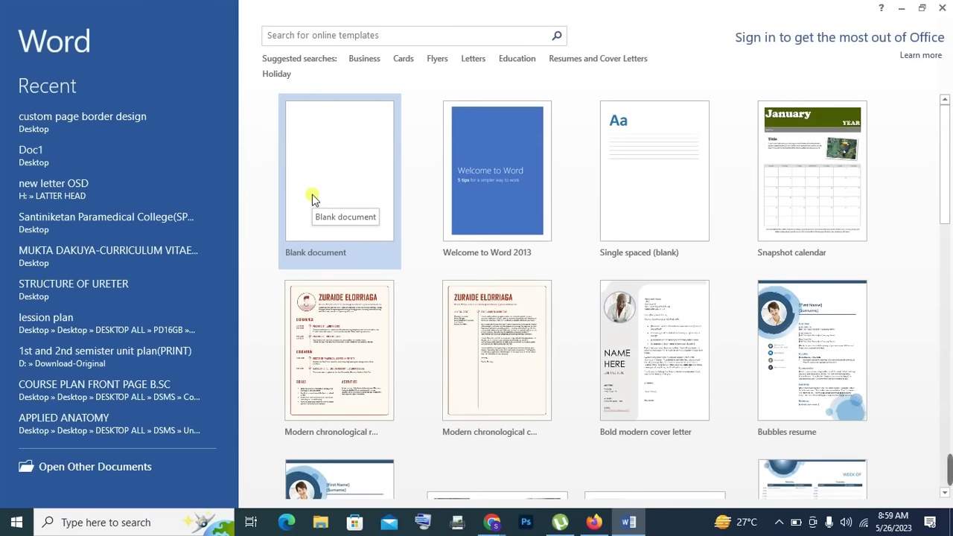
pyautogui.click(311, 194)
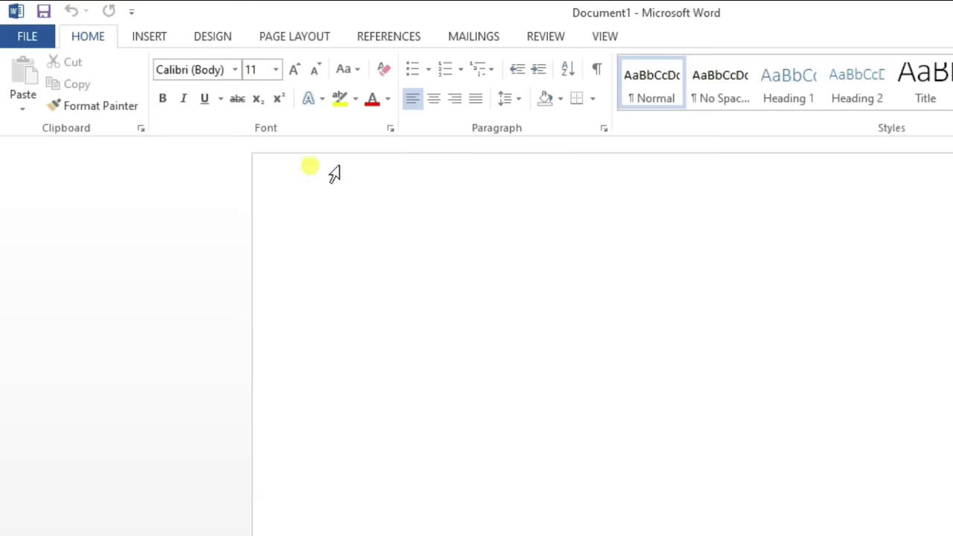
# Step: Bring up the Custom Margins page setup dialog from Page Layout > Margins
pyautogui.click(218, 28)
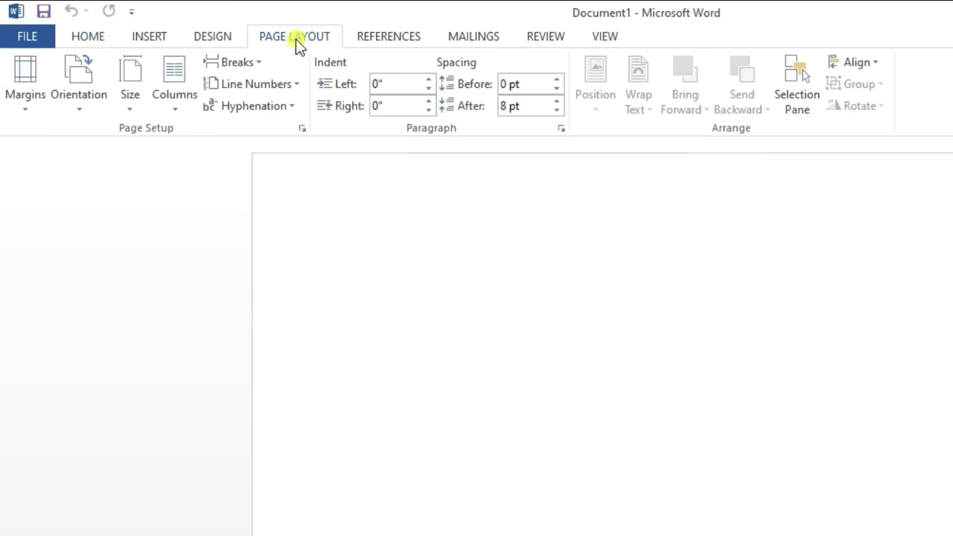
pyautogui.click(8, 89)
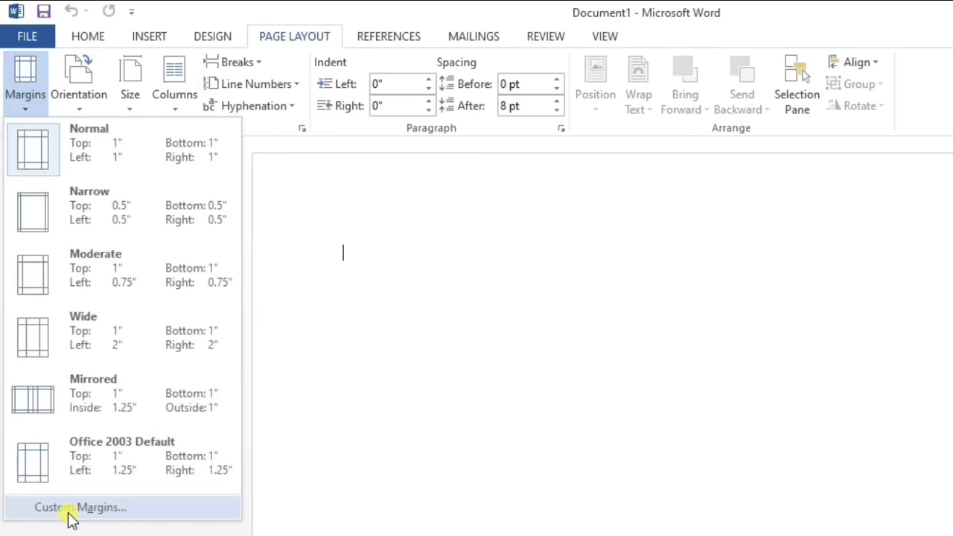
pyautogui.click(23, 80)
pyautogui.click(23, 90)
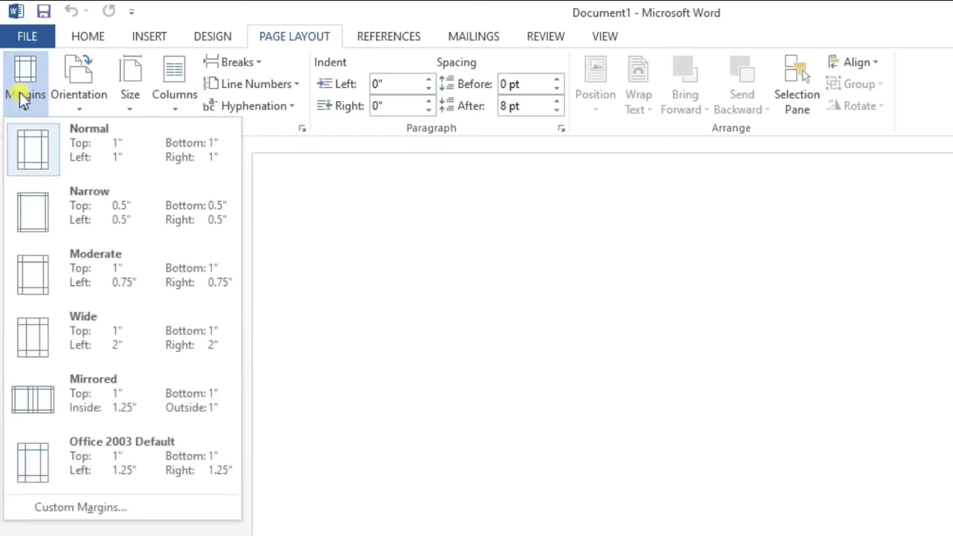
pyautogui.click(93, 513)
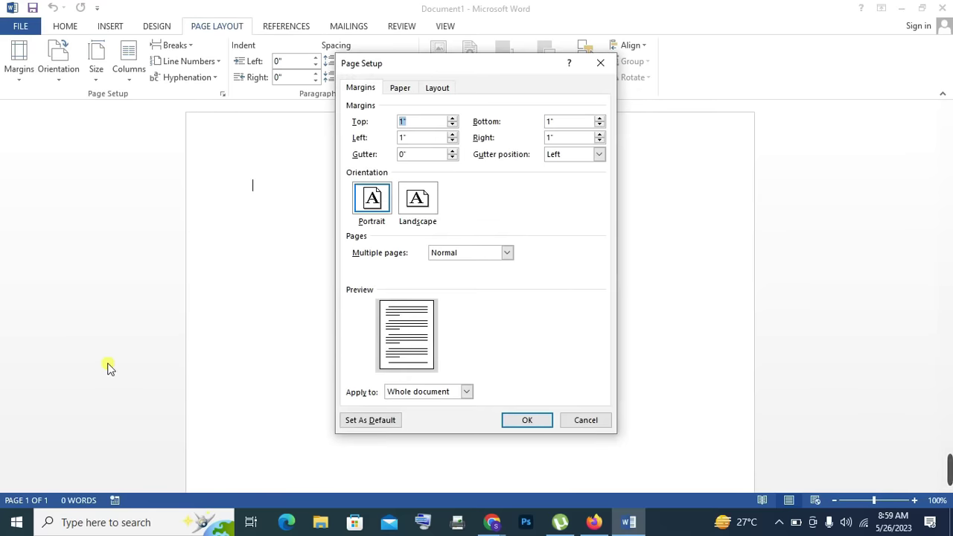
pyautogui.moveTo(432, 64); pyautogui.dragTo(343, 67)
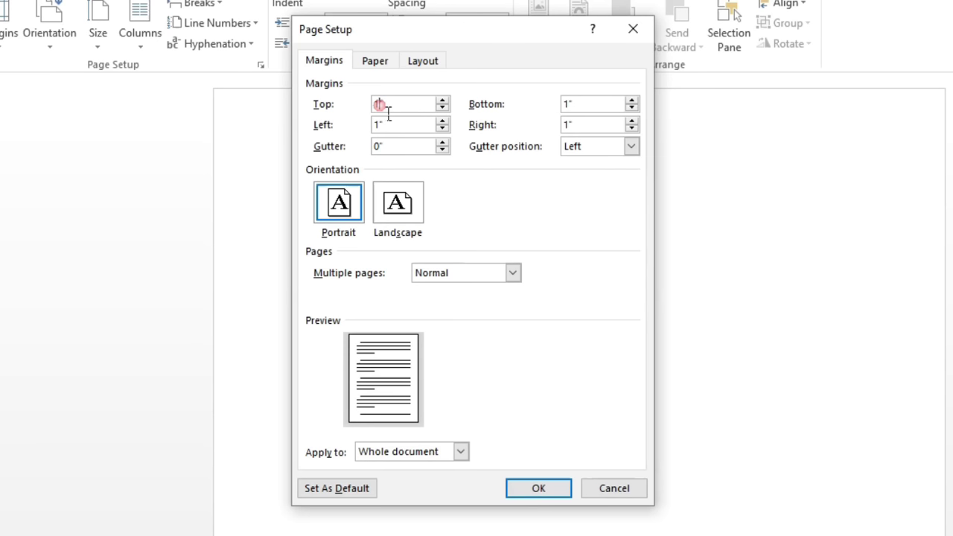
# Step: Set top, bottom, left and right margins to 0.2" and apply them
pyautogui.press('BackSpace')
pyautogui.write('0.2')
pyautogui.moveTo(413, 104); pyautogui.dragTo(349, 106)
pyautogui.hotkey('ctrl', 'c')
pyautogui.click(580, 104)
pyautogui.moveTo(584, 104); pyautogui.dragTo(516, 102)
pyautogui.hotkey('ctrl', 'v')
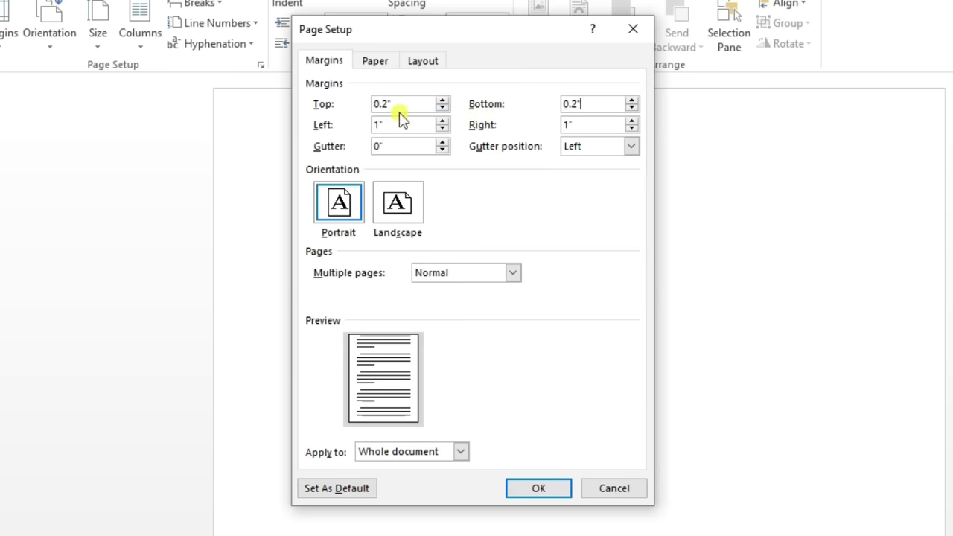
pyautogui.moveTo(402, 124); pyautogui.dragTo(374, 124)
pyautogui.hotkey('ctrl', 'v')
pyautogui.moveTo(592, 125); pyautogui.dragTo(503, 125)
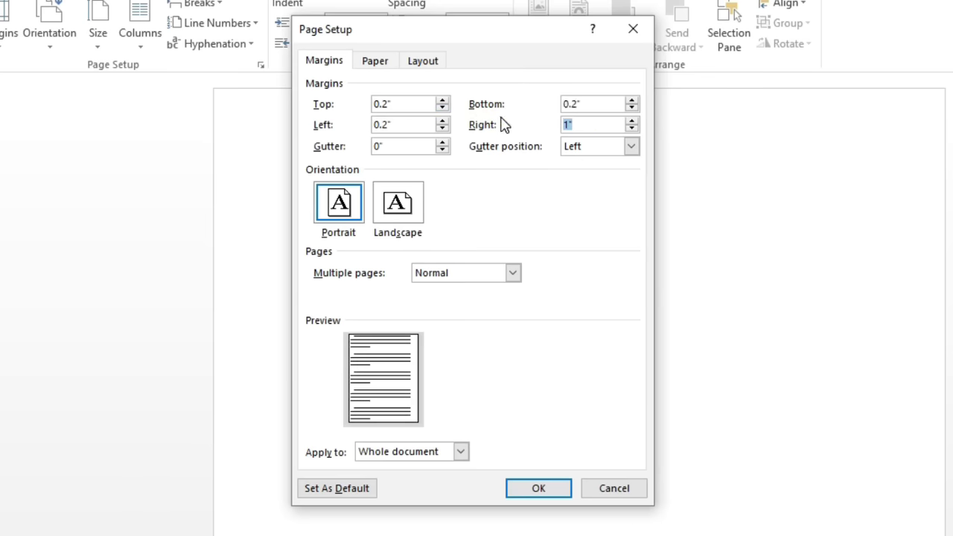
pyautogui.hotkey('ctrl', 'v')
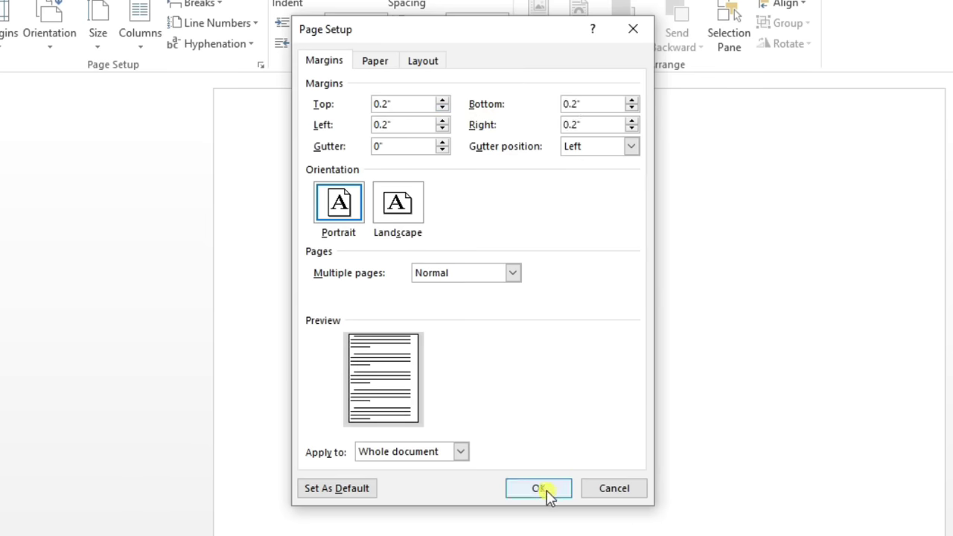
pyautogui.click(547, 493)
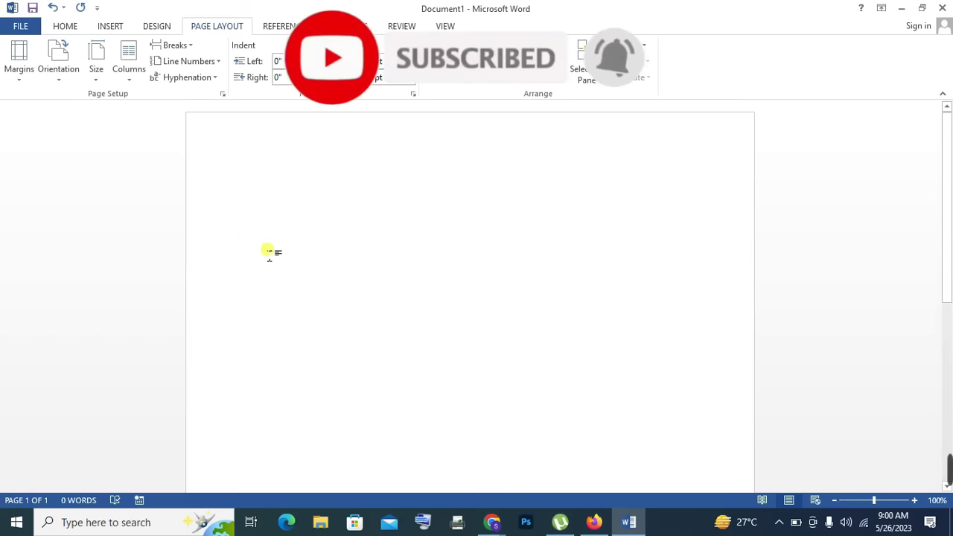
# Step: Set a custom paper size of 4.5" wide by 5.5" high
pyautogui.click(100, 70)
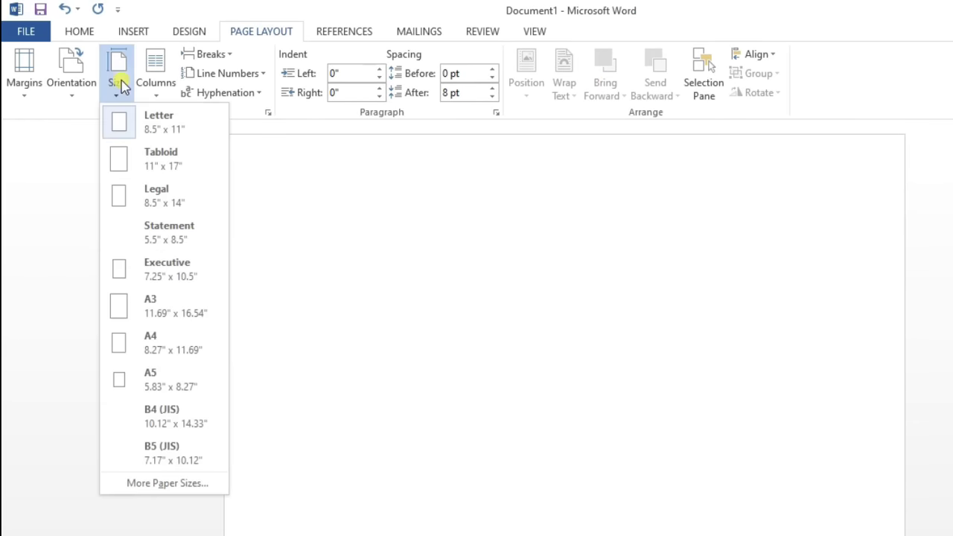
pyautogui.click(177, 487)
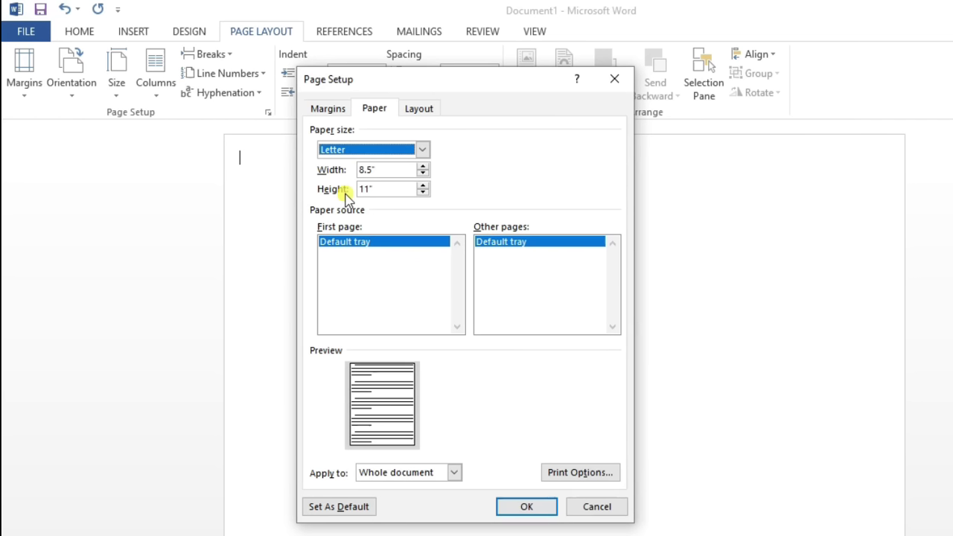
pyautogui.click(376, 169)
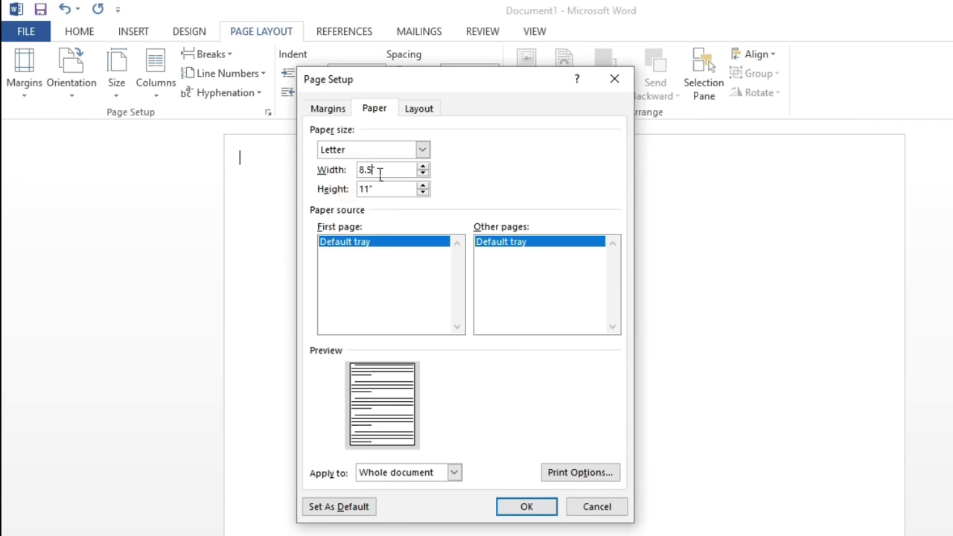
pyautogui.press('BackSpace')
pyautogui.press('BackSpace')
pyautogui.press('BackSpace')
pyautogui.press('Tab')
pyautogui.write('5')
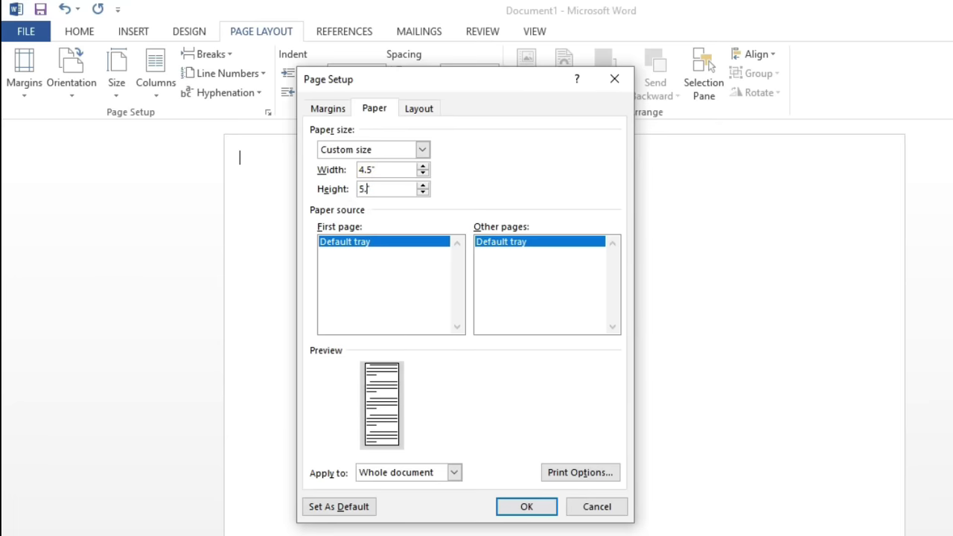
pyautogui.click(525, 506)
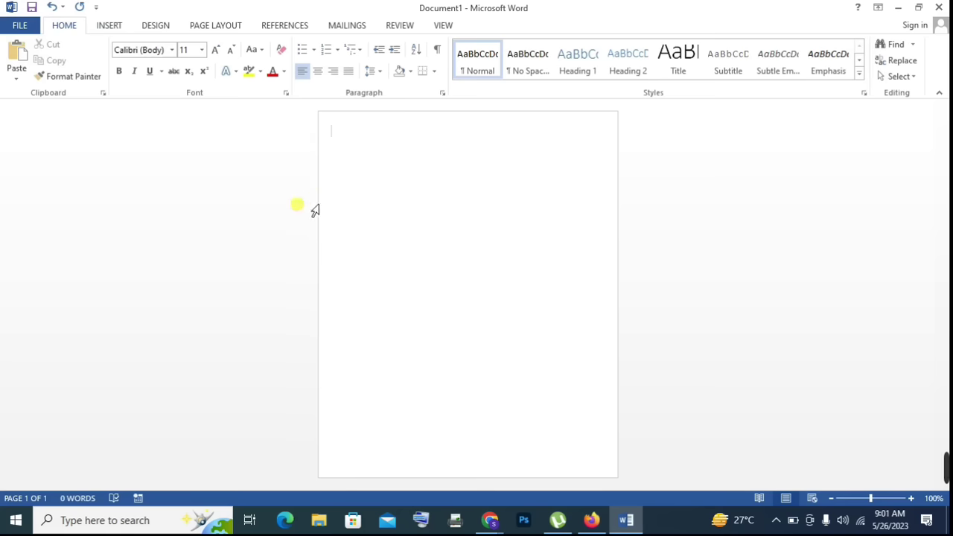
# Step: Insert a table with 5 columns and 9 rows
pyautogui.click(113, 24)
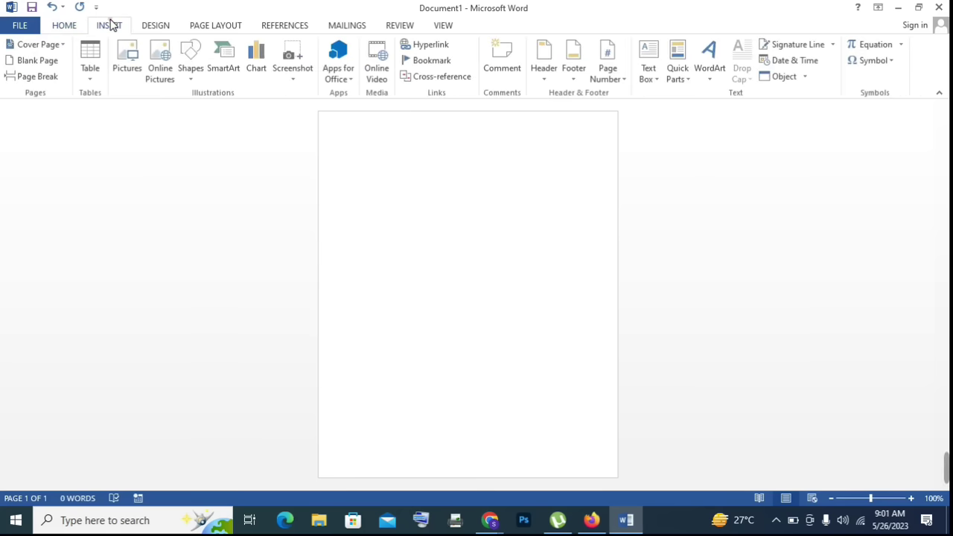
pyautogui.click(105, 88)
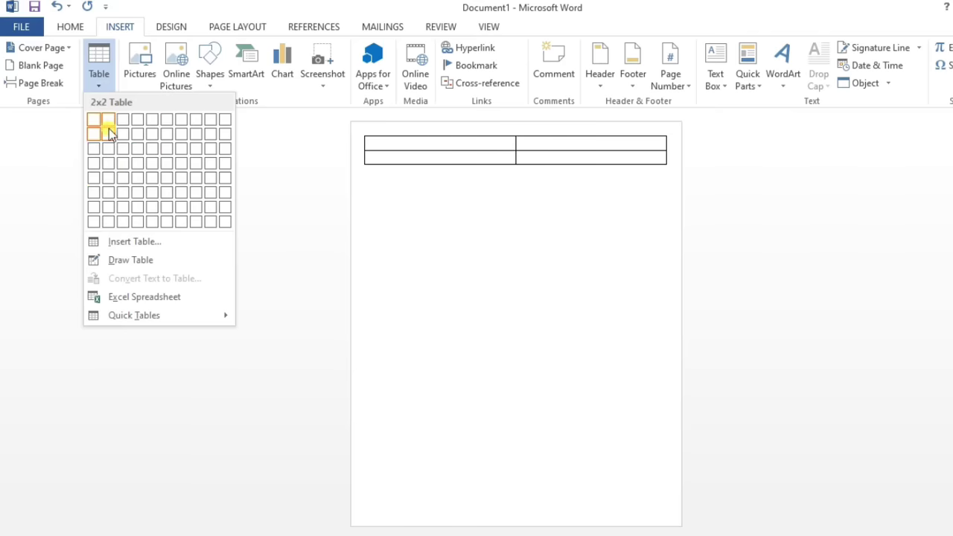
pyautogui.click(134, 242)
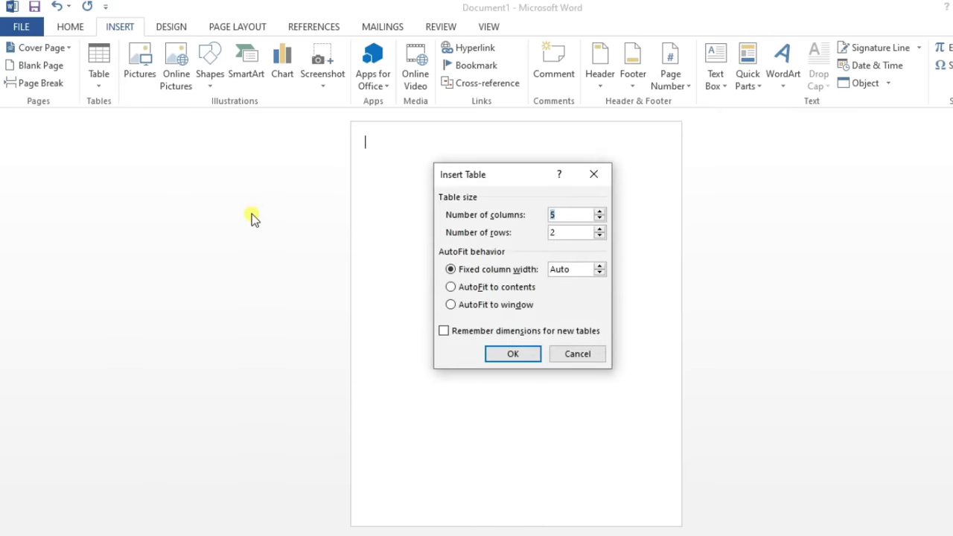
pyautogui.click(572, 212)
pyautogui.click(568, 237)
pyautogui.press('BackSpace')
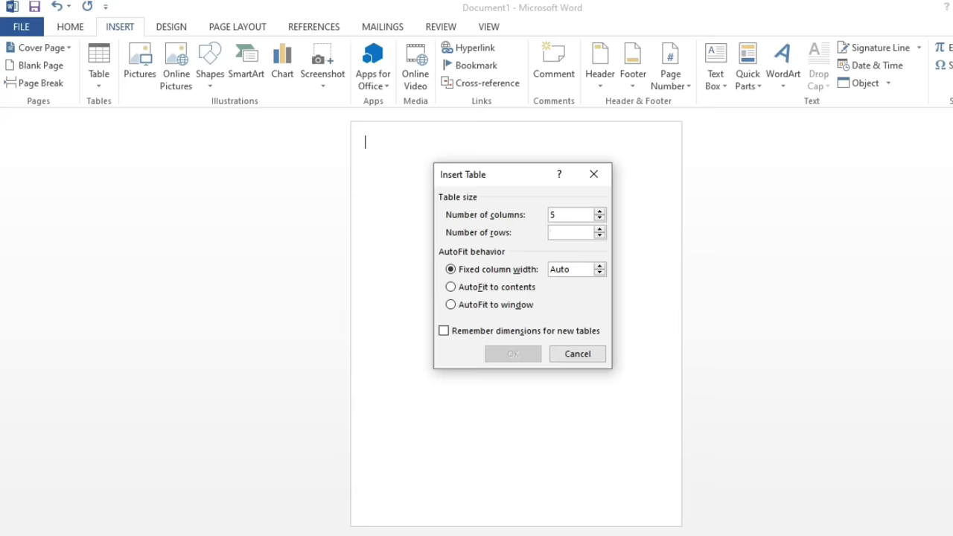
pyautogui.write('9')
pyautogui.click(528, 353)
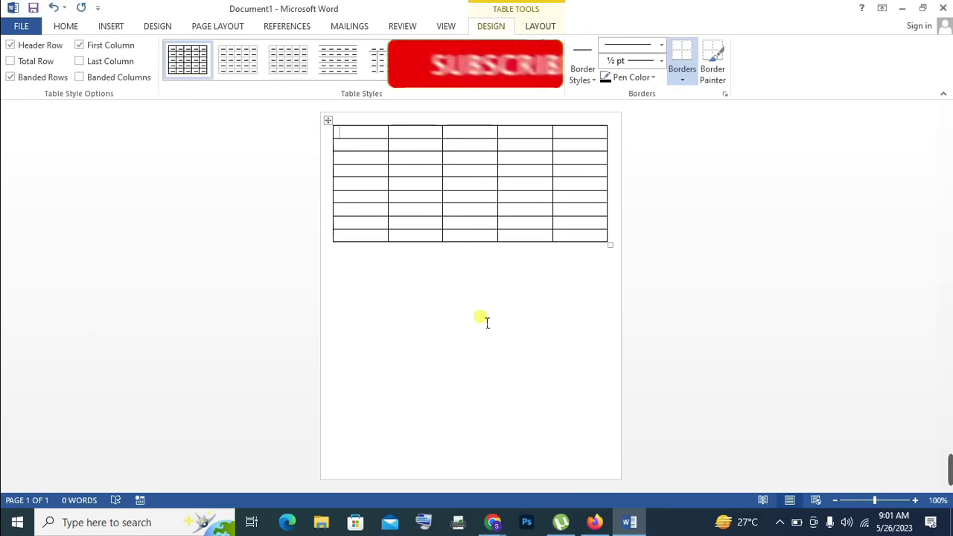
# Step: Zoom the view in on the new table with the zoom slider
pyautogui.click(918, 500)
pyautogui.click(918, 500)
pyautogui.click(918, 500)
pyautogui.click(918, 500)
pyautogui.click(919, 501)
pyautogui.click(919, 500)
pyautogui.click(916, 501)
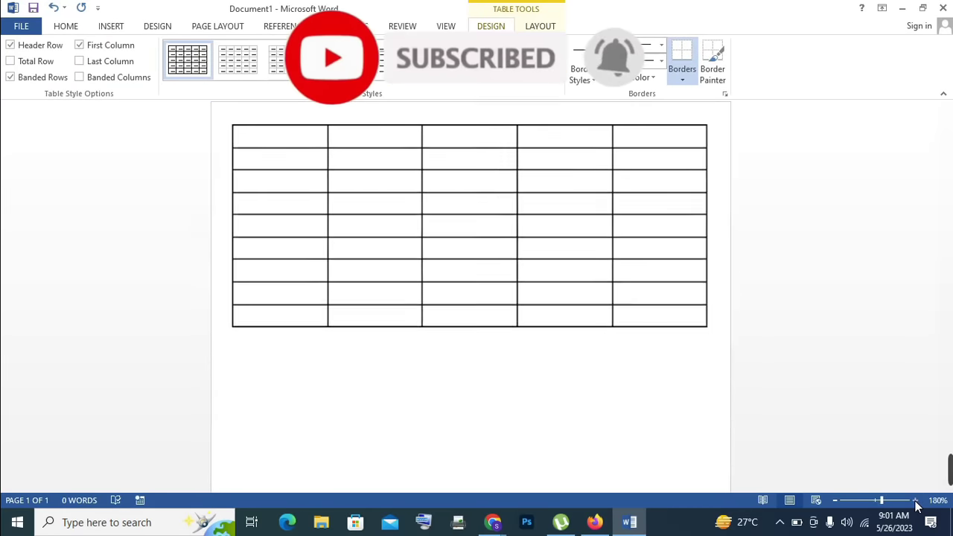
pyautogui.click(915, 501)
pyautogui.click(916, 501)
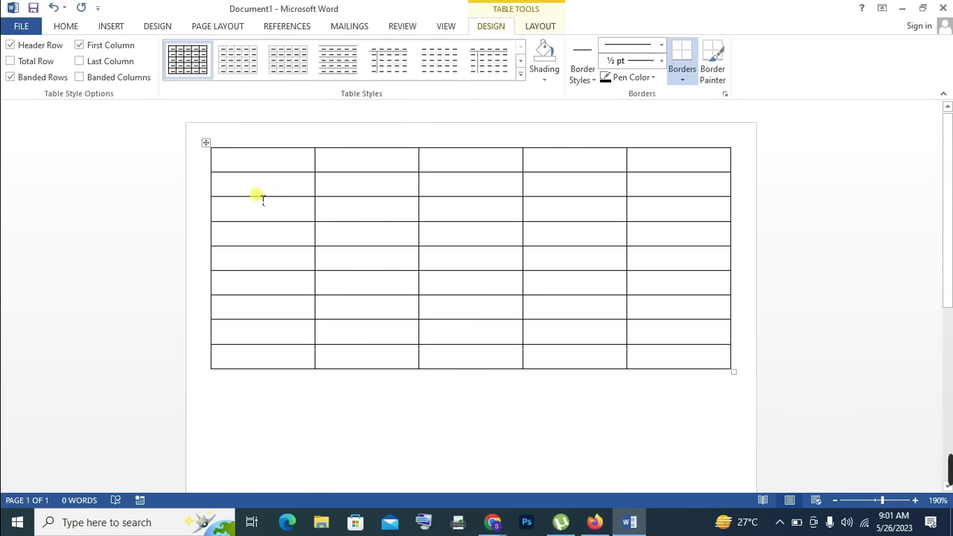
# Step: Merge the first row into one cell and stretch it to about 0.68" high
pyautogui.moveTo(233, 168)
pyautogui.mouseDown()
pyautogui.moveTo(552, 179)
pyautogui.moveTo(651, 168)
pyautogui.mouseUp()
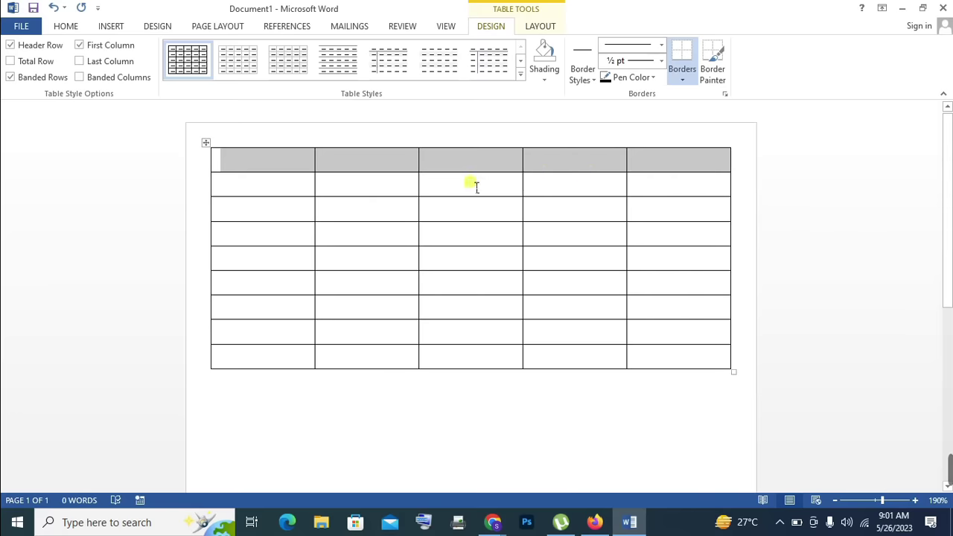
pyautogui.click(544, 28)
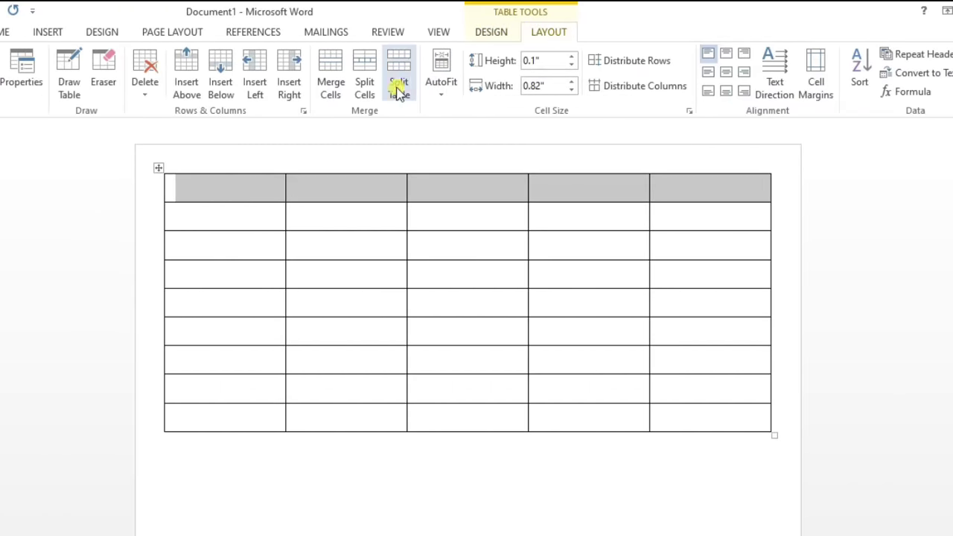
pyautogui.click(339, 75)
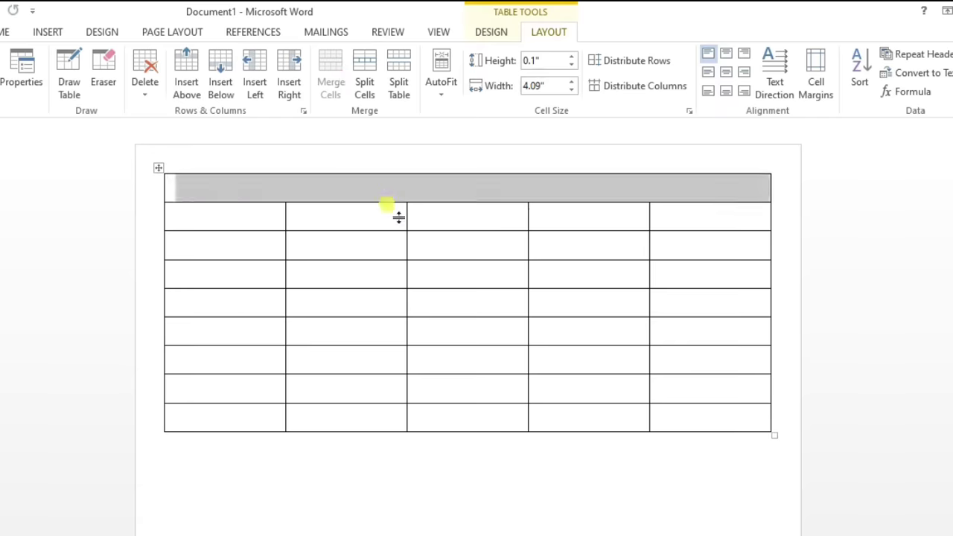
pyautogui.click(414, 192)
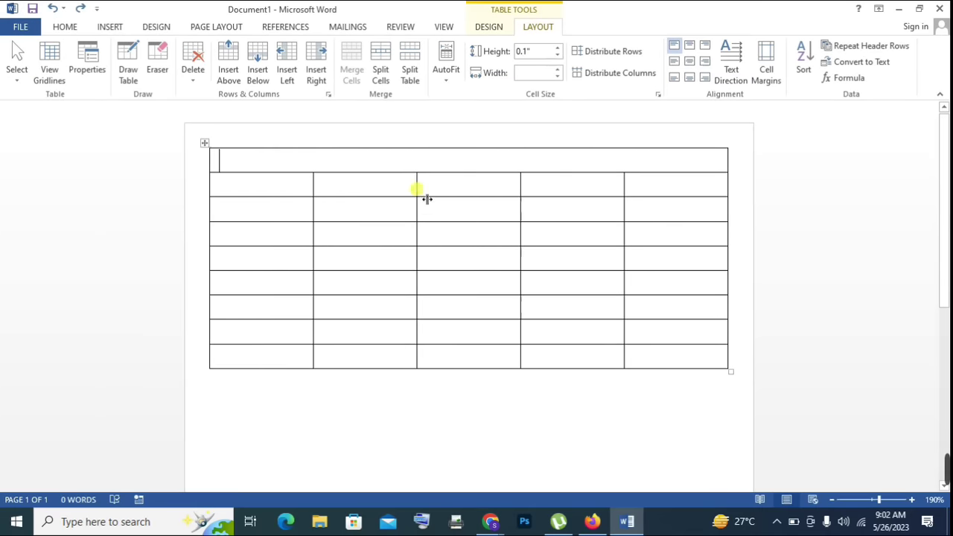
pyautogui.moveTo(438, 184); pyautogui.dragTo(434, 222)
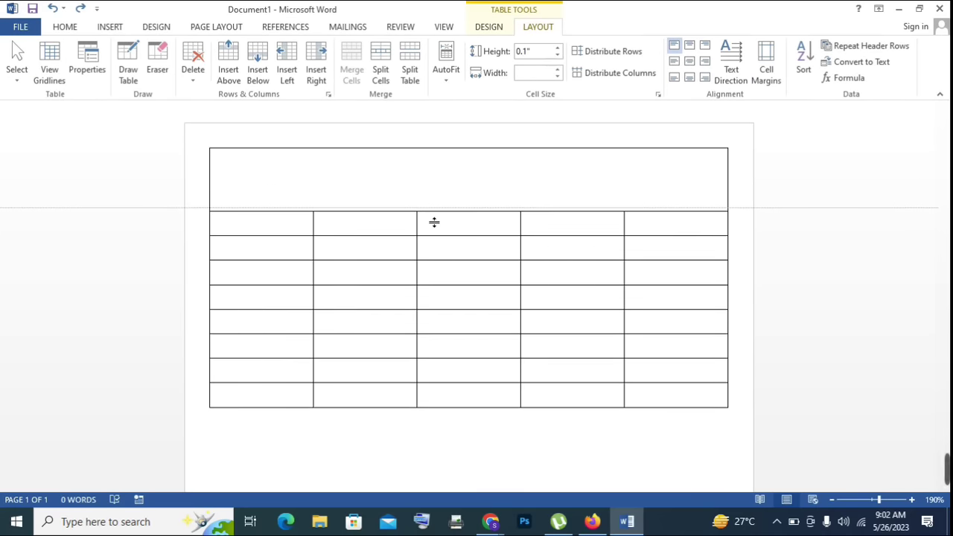
pyautogui.moveTo(432, 226)
pyautogui.mouseDown()
pyautogui.moveTo(430, 245)
pyautogui.moveTo(421, 239)
pyautogui.mouseUp()
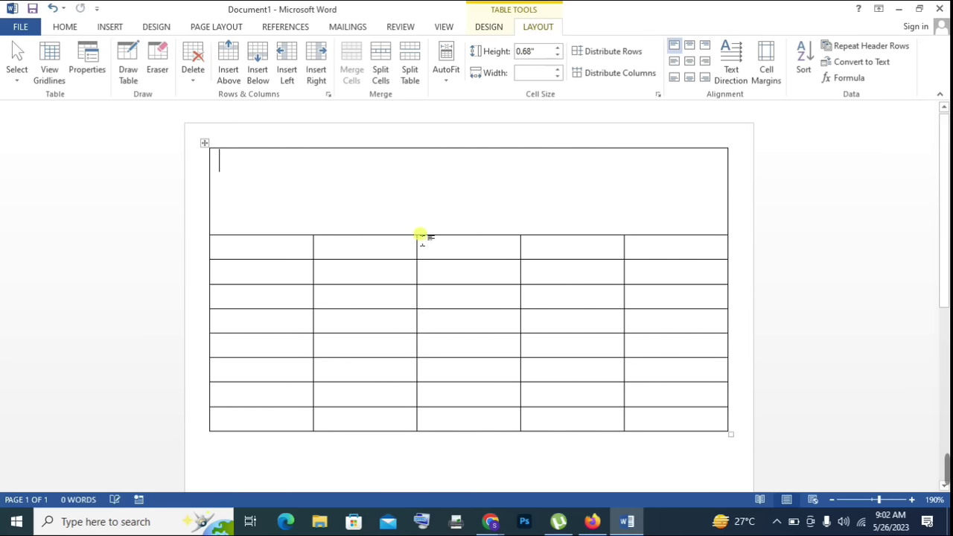
pyautogui.click(65, 27)
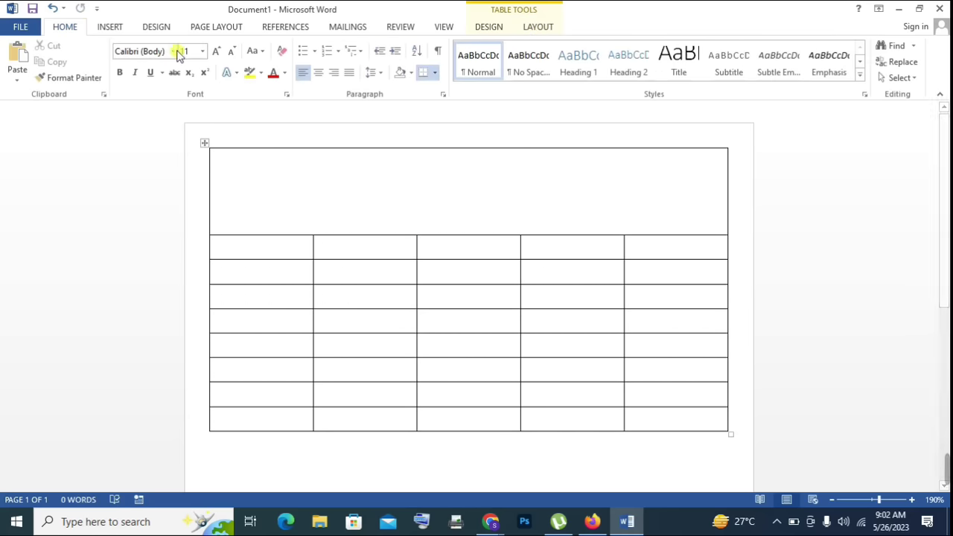
pyautogui.click(235, 165)
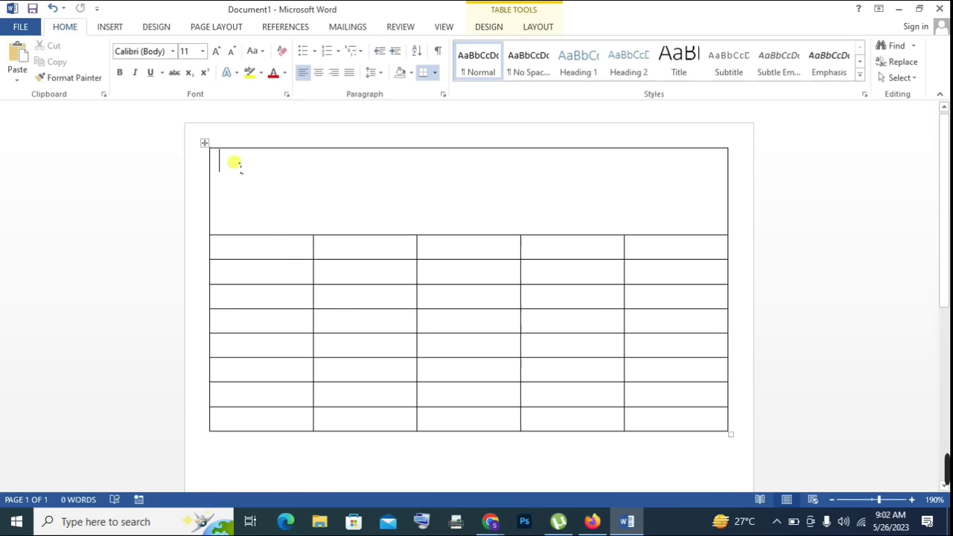
# Step: Type 'Gst No:-' with the GST number, 'Tax Invoice Bill' and 'Date....../....../......' in the top cell
pyautogui.write('G')
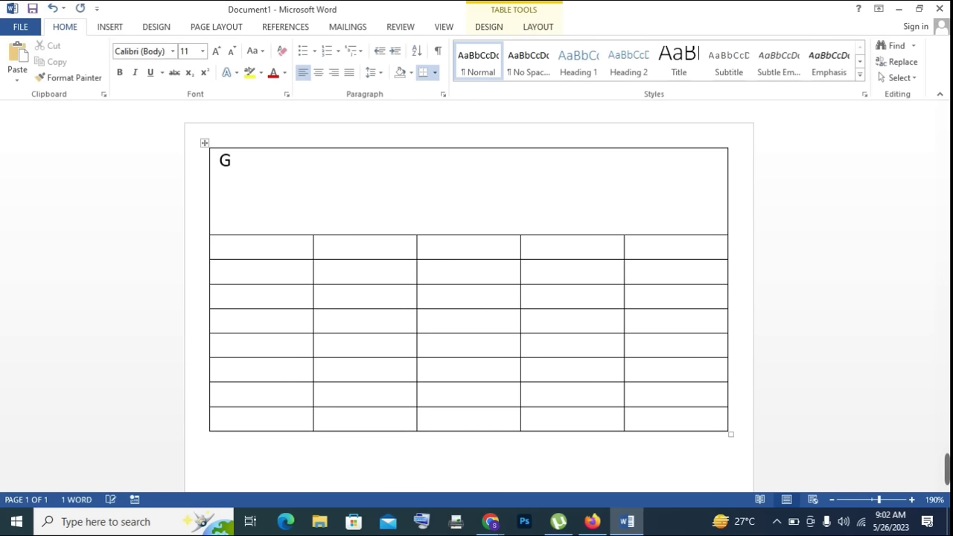
pyautogui.write('st No:-')
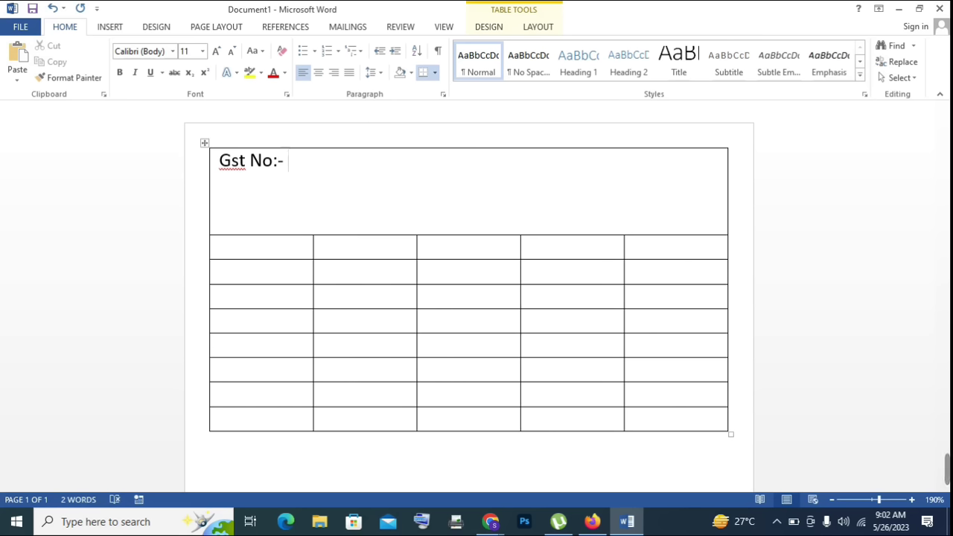
pyautogui.write(' 12345')
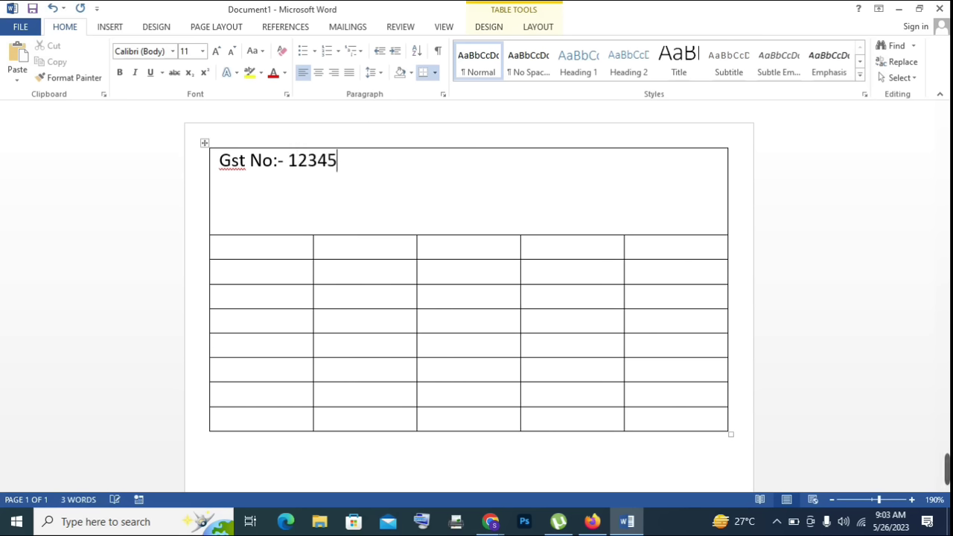
pyautogui.write('6')
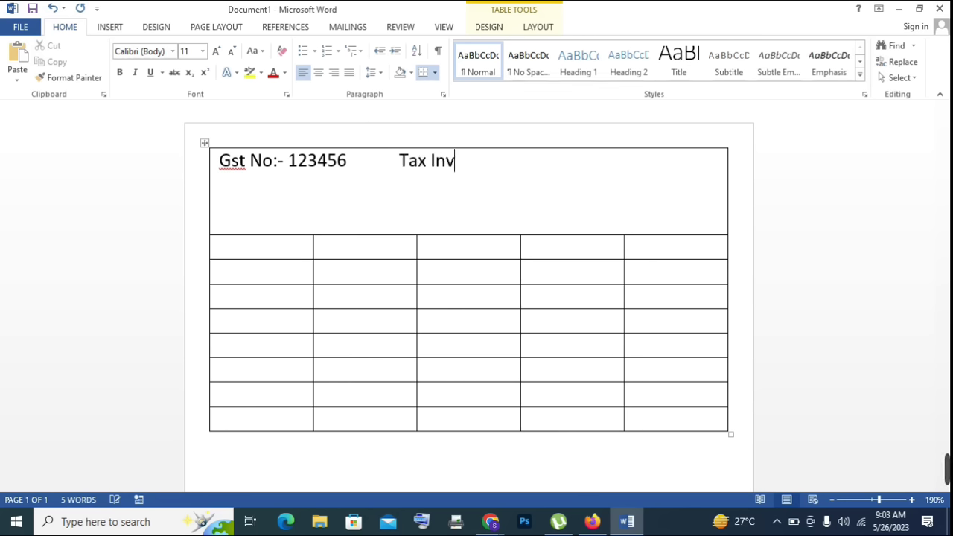
pyautogui.write('ce')
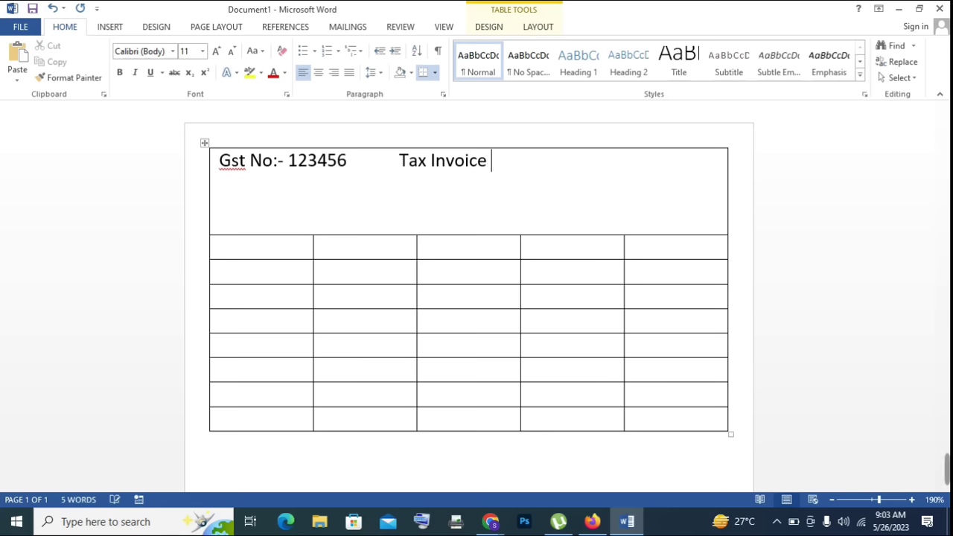
pyautogui.write('Bi')
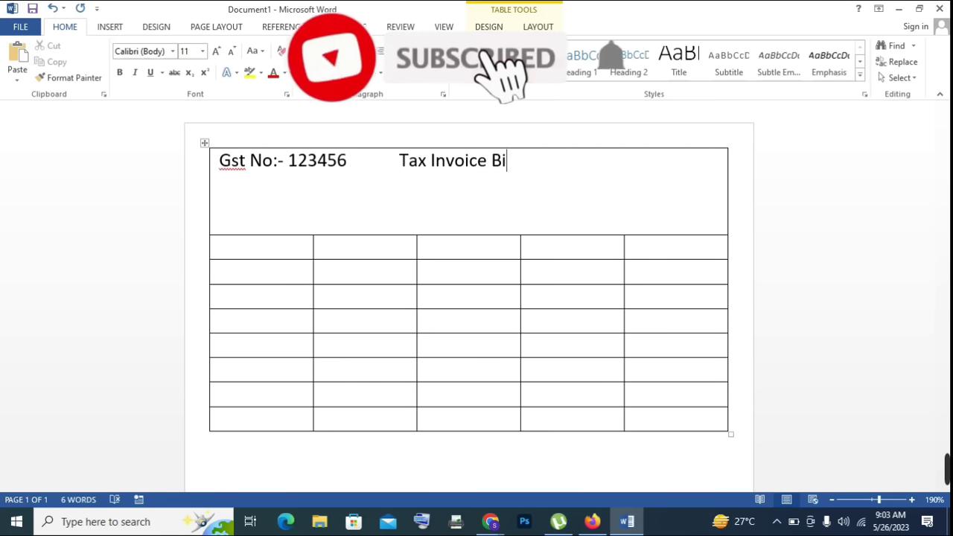
pyautogui.write('ll')
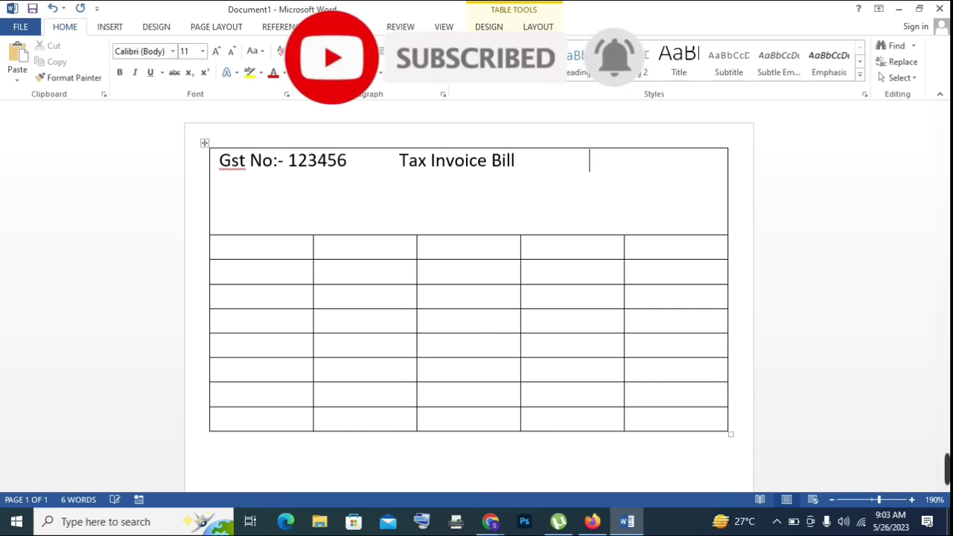
pyautogui.write('             D')
pyautogui.write('ate')
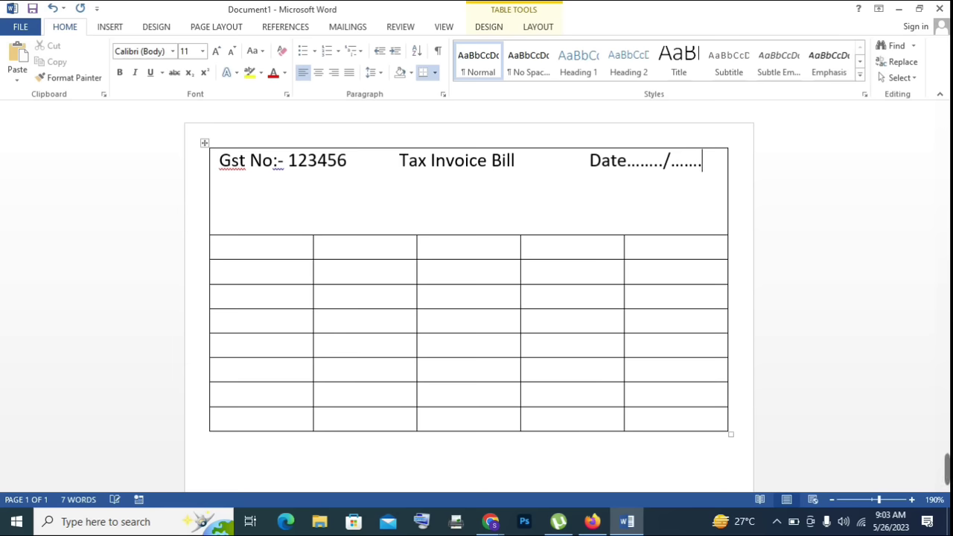
pyautogui.write('......')
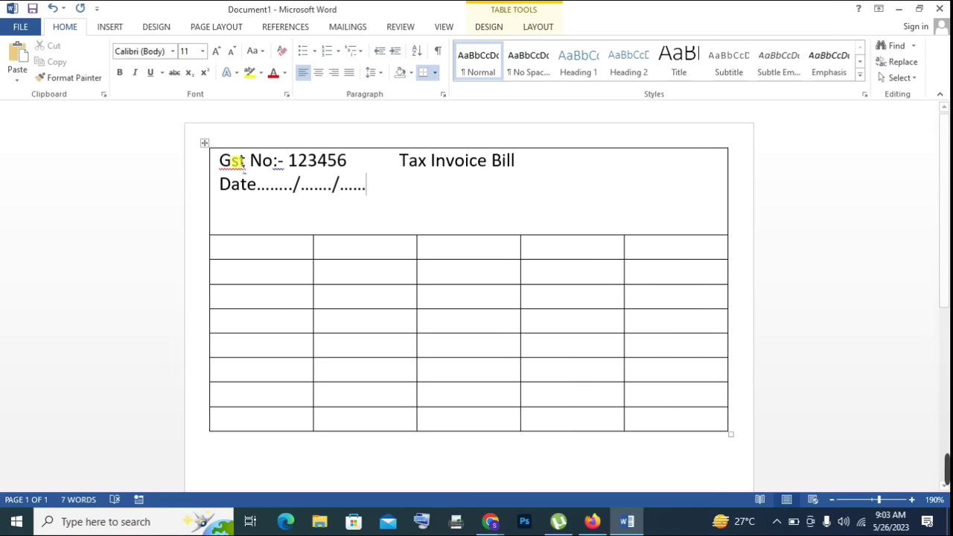
# Step: Remove extra spaces and the line break so Date joins the first line
pyautogui.click(401, 170)
pyautogui.press('BackSpace')
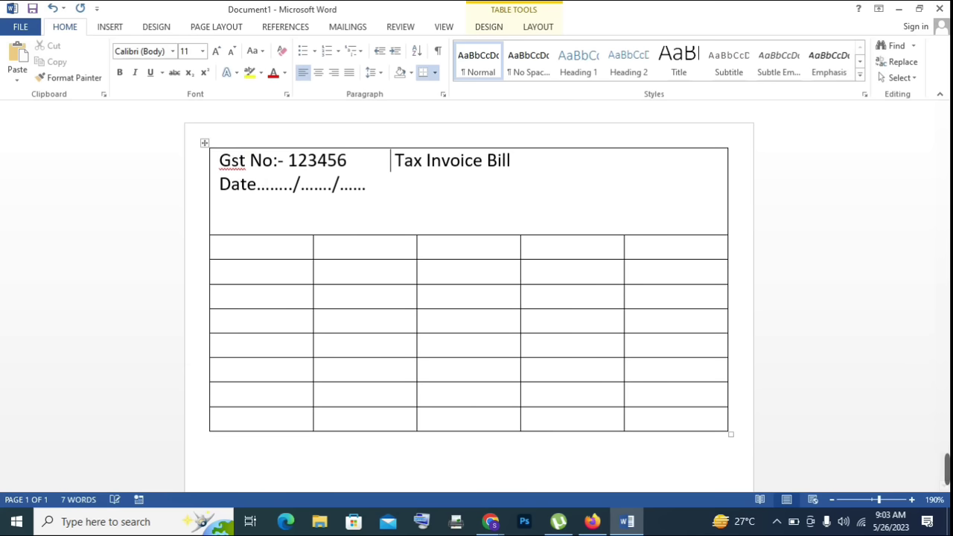
pyautogui.press('BackSpace')
pyautogui.press('BackSpace')
pyautogui.press('BackSpace')
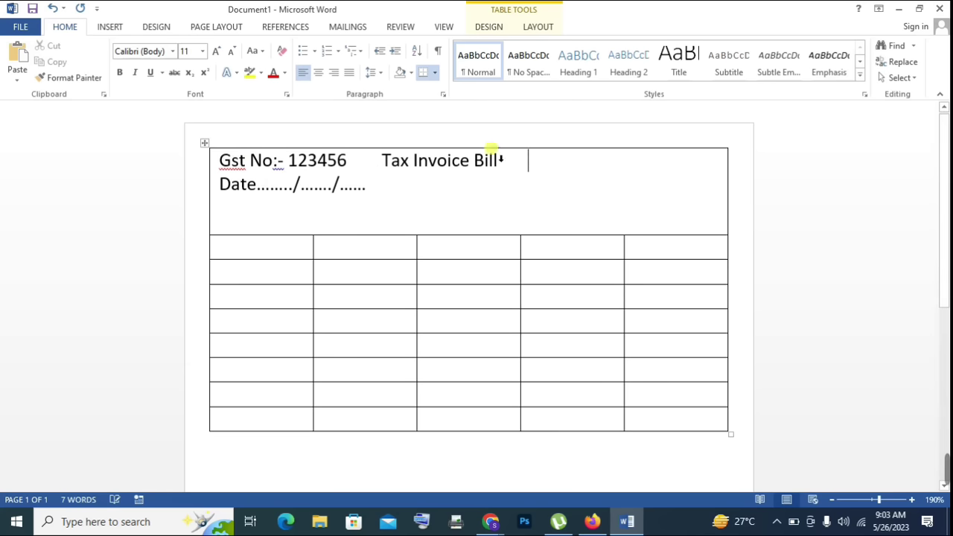
pyautogui.press('Delete')
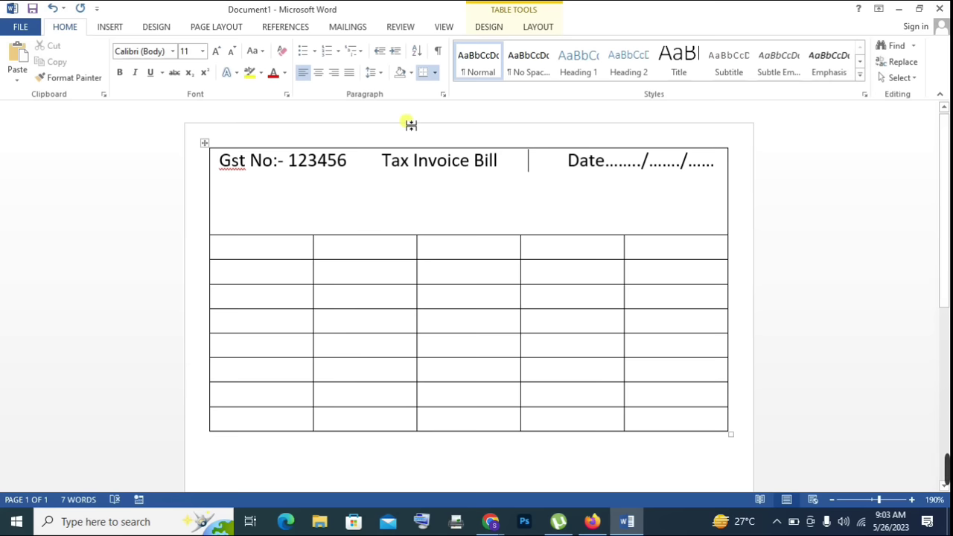
pyautogui.press('BackSpace')
pyautogui.press('BackSpace')
# Step: Make 'Tax Invoice Bill' bold
pyautogui.click(372, 161)
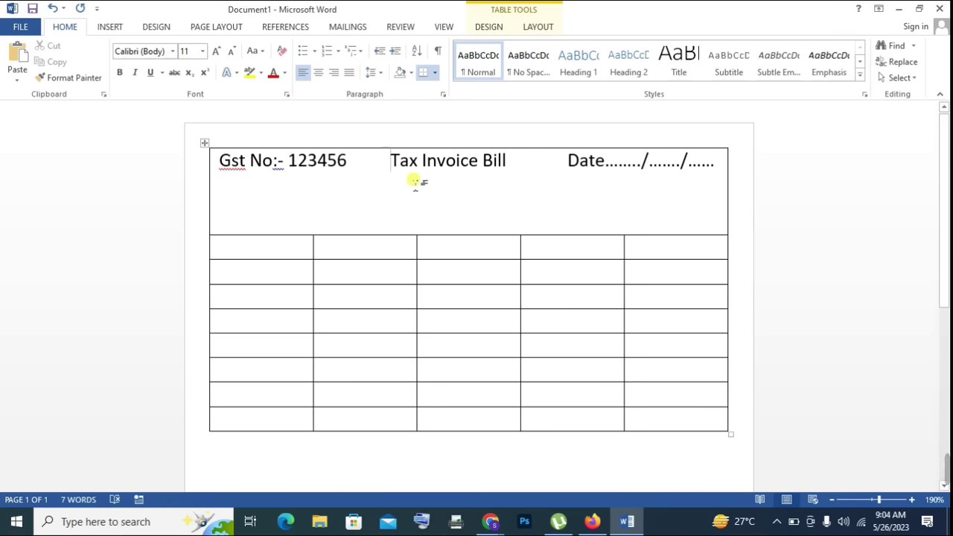
pyautogui.moveTo(399, 160); pyautogui.dragTo(298, 161)
pyautogui.moveTo(483, 161); pyautogui.dragTo(287, 160)
pyautogui.press('Right')
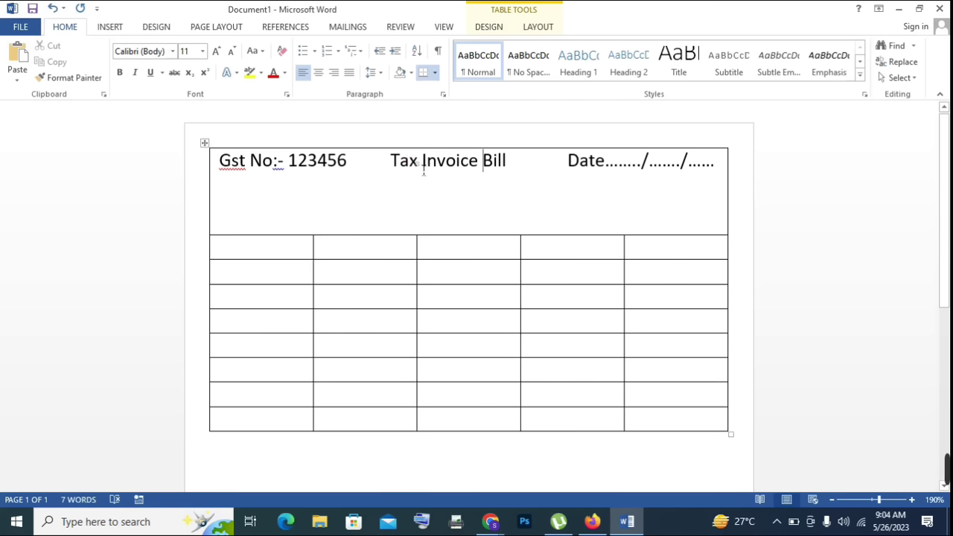
pyautogui.moveTo(392, 161); pyautogui.dragTo(513, 171)
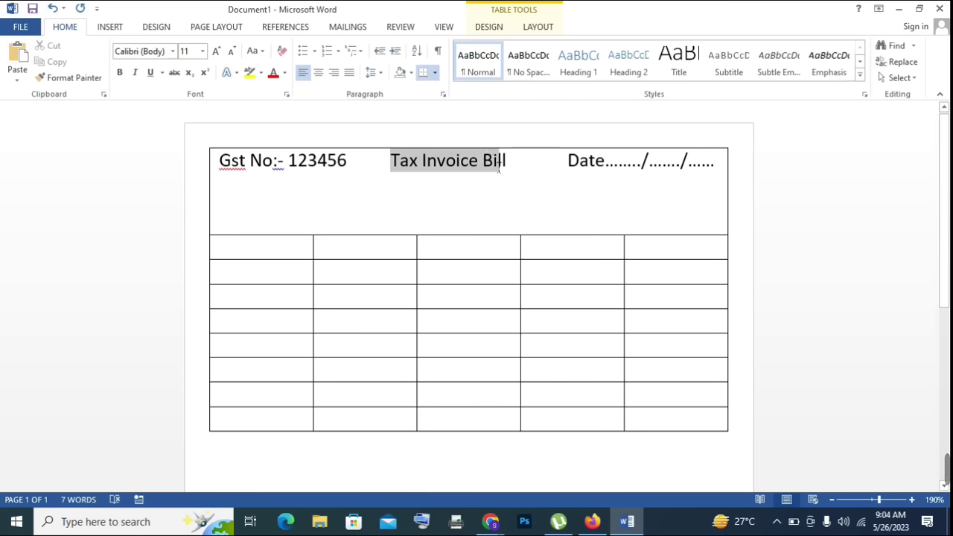
pyautogui.hotkey('ctrl', 'b')
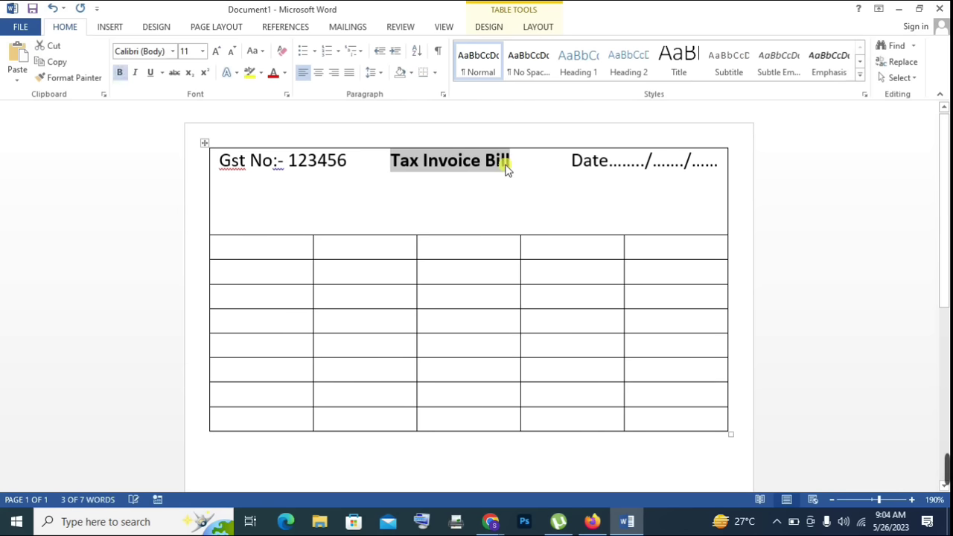
pyautogui.click(533, 189)
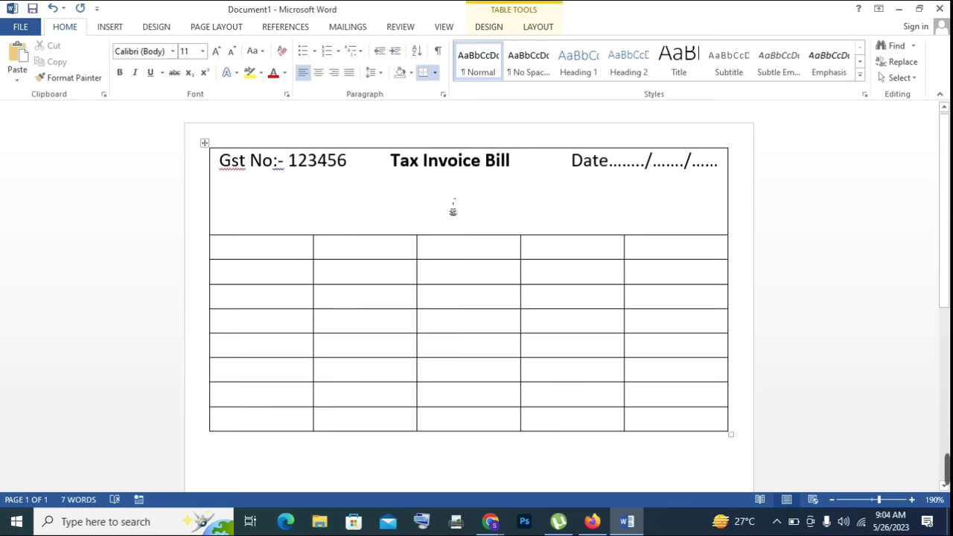
pyautogui.click(451, 210)
pyautogui.click(728, 173)
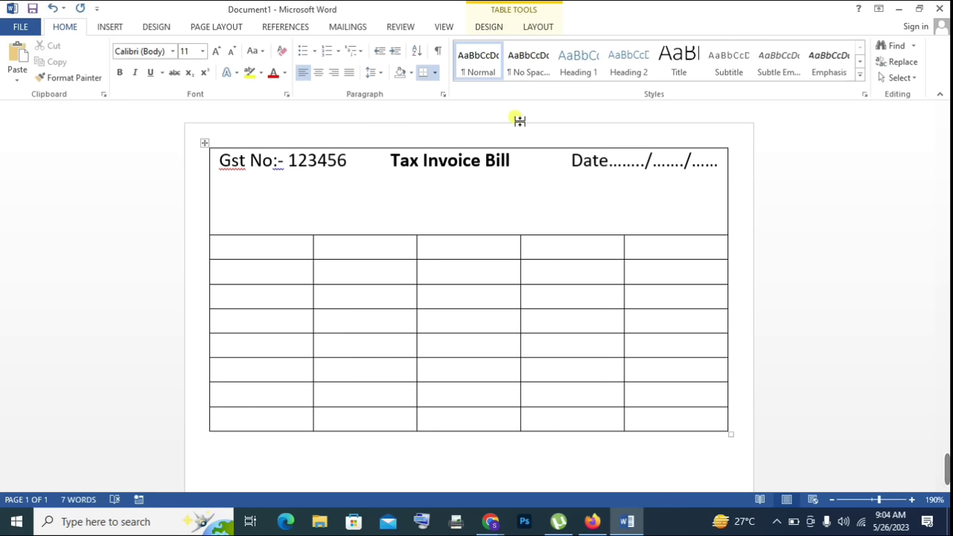
# Step: Type the company name, ending in PVT. LTD, on the header's second line and select it
pyautogui.write('Souvik Info')
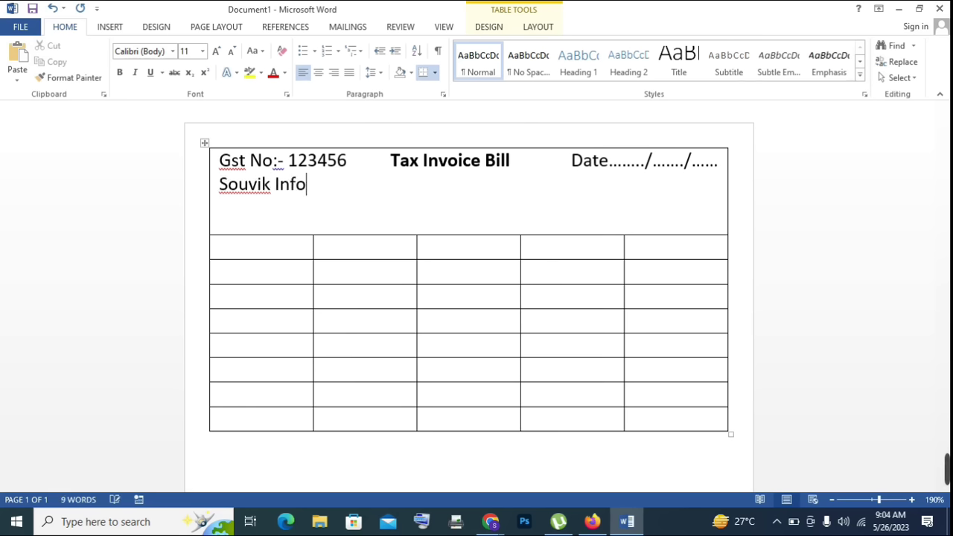
pyautogui.write('tech PVT. LTD')
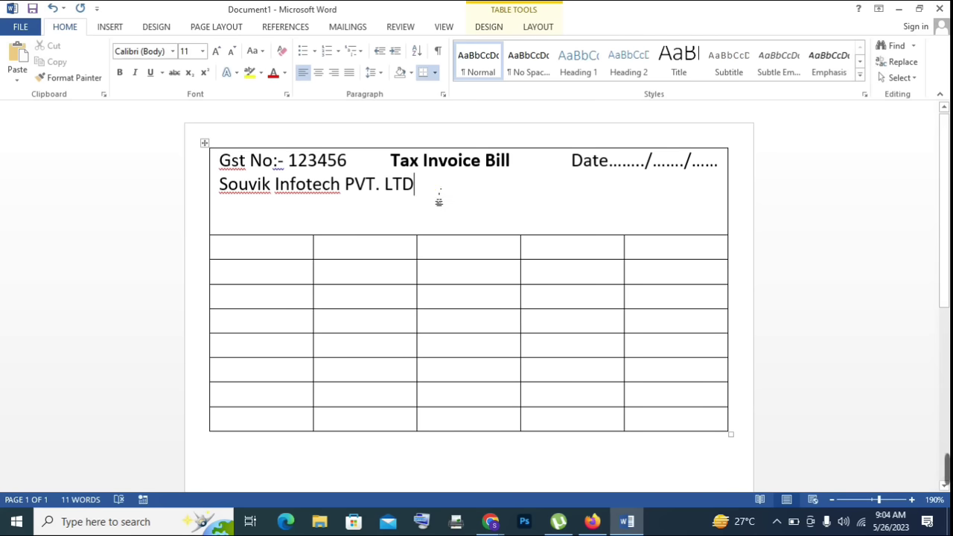
pyautogui.moveTo(438, 200)
pyautogui.mouseDown()
pyautogui.moveTo(250, 195)
pyautogui.moveTo(242, 186)
pyautogui.mouseUp()
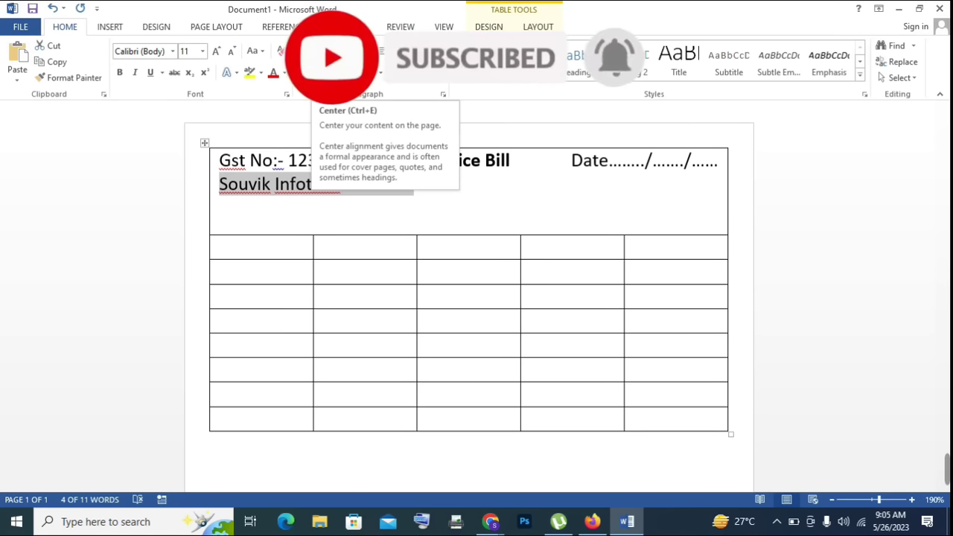
# Step: Centre the company name in Arial Black 18 pt and drag the header row taller
pyautogui.click(314, 72)
pyautogui.click(171, 51)
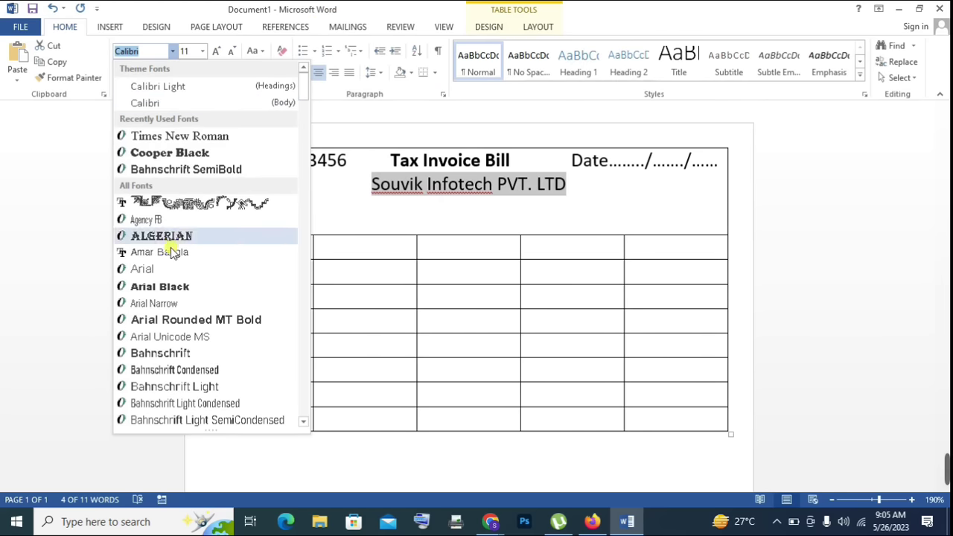
pyautogui.click(168, 289)
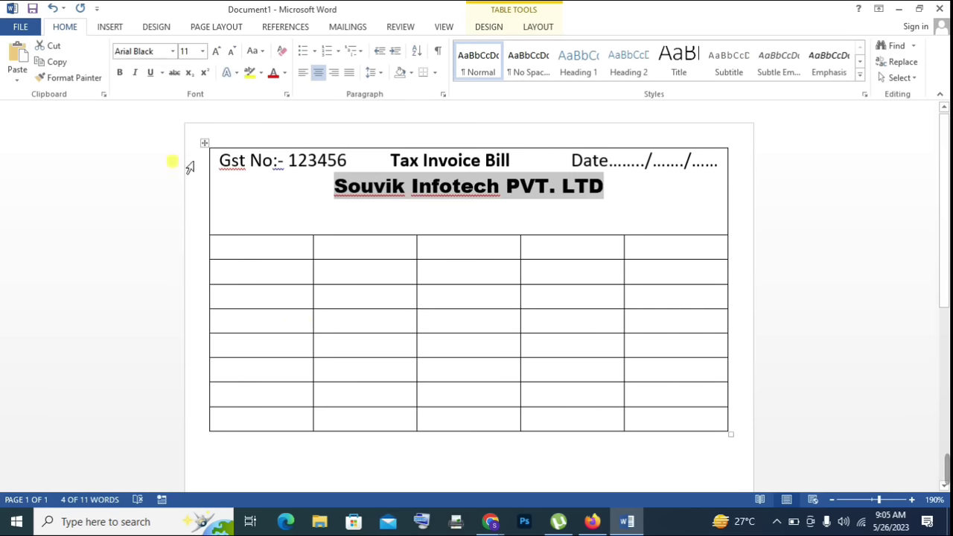
pyautogui.click(217, 52)
pyautogui.click(217, 52)
pyautogui.click(218, 53)
pyautogui.click(219, 52)
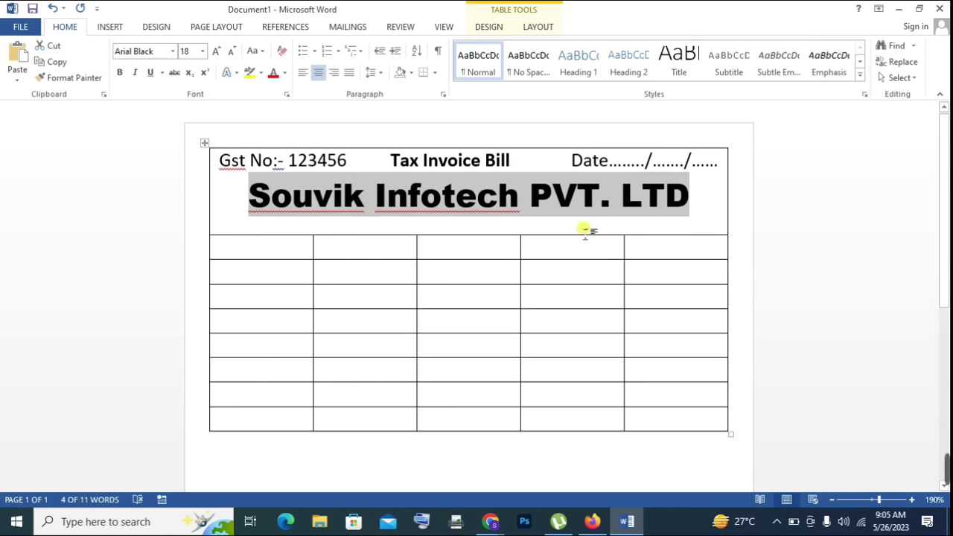
pyautogui.click(688, 202)
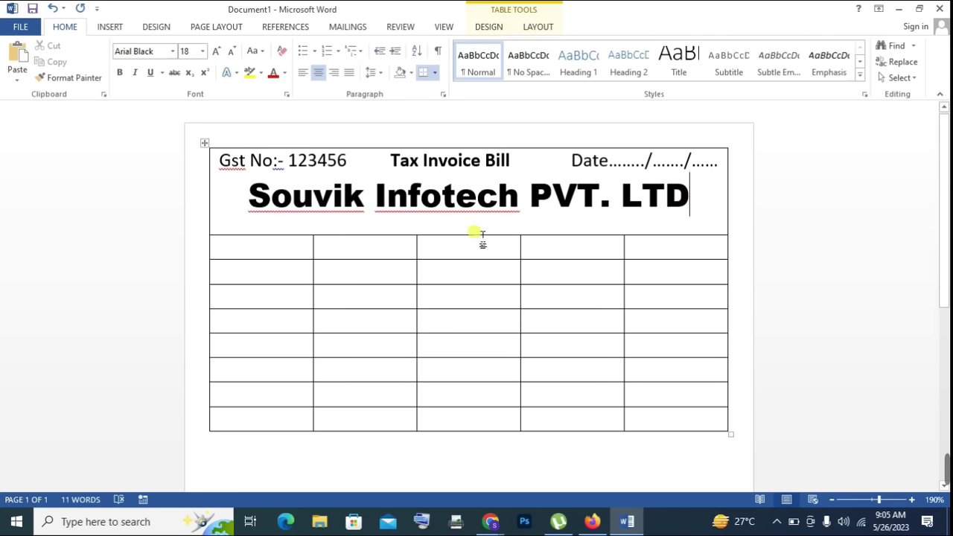
pyautogui.moveTo(475, 247); pyautogui.dragTo(475, 287)
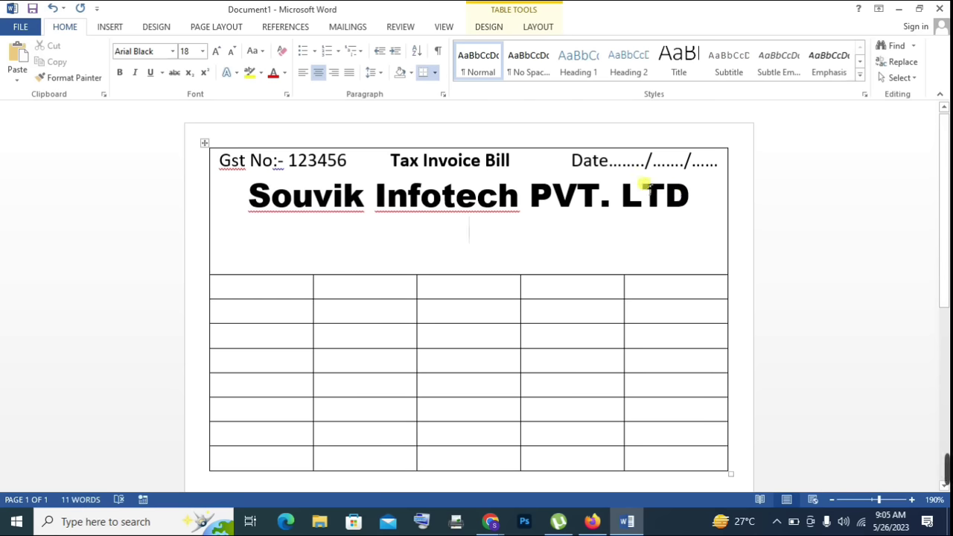
# Step: Insert a Simple Text Box below the company name and clear its placeholder text
pyautogui.click(119, 33)
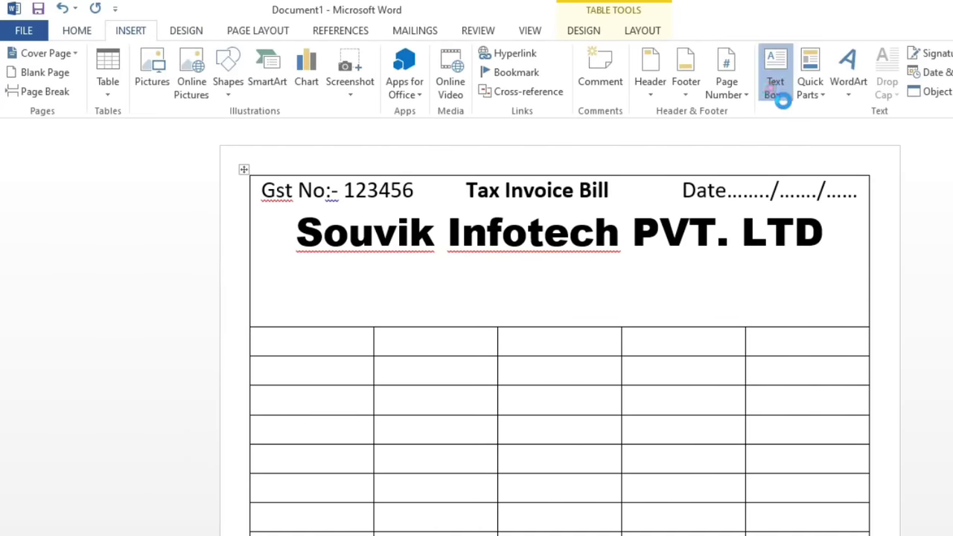
pyautogui.click(775, 93)
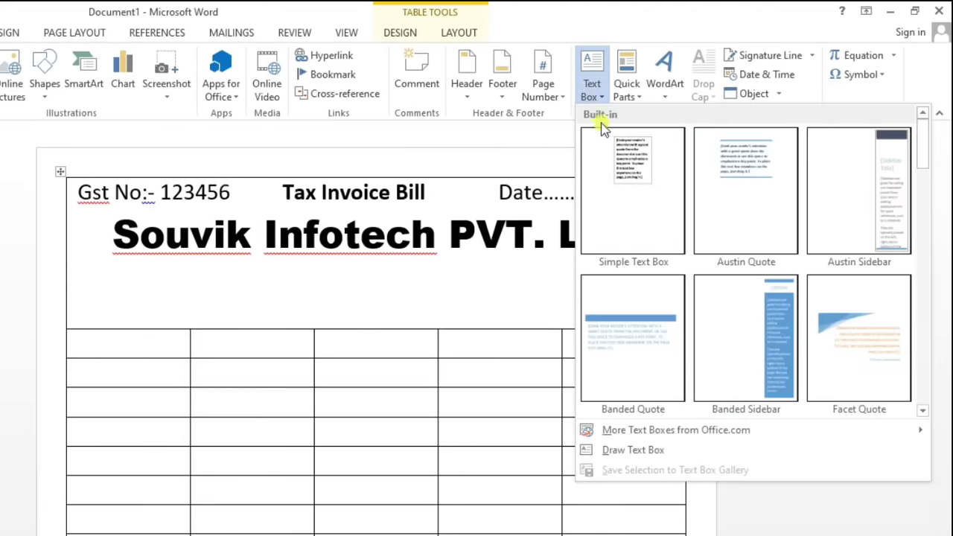
pyautogui.click(621, 184)
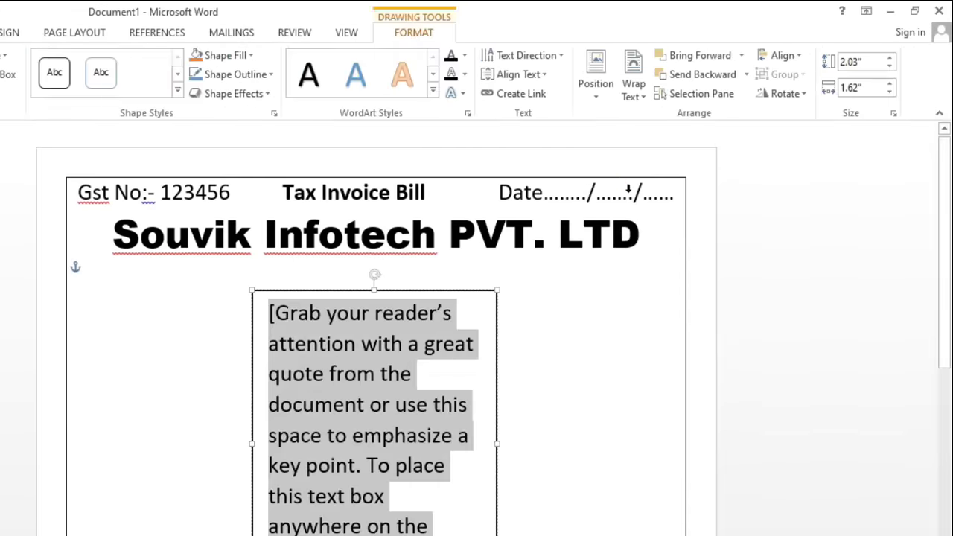
pyautogui.scroll(-2, 468, 283)
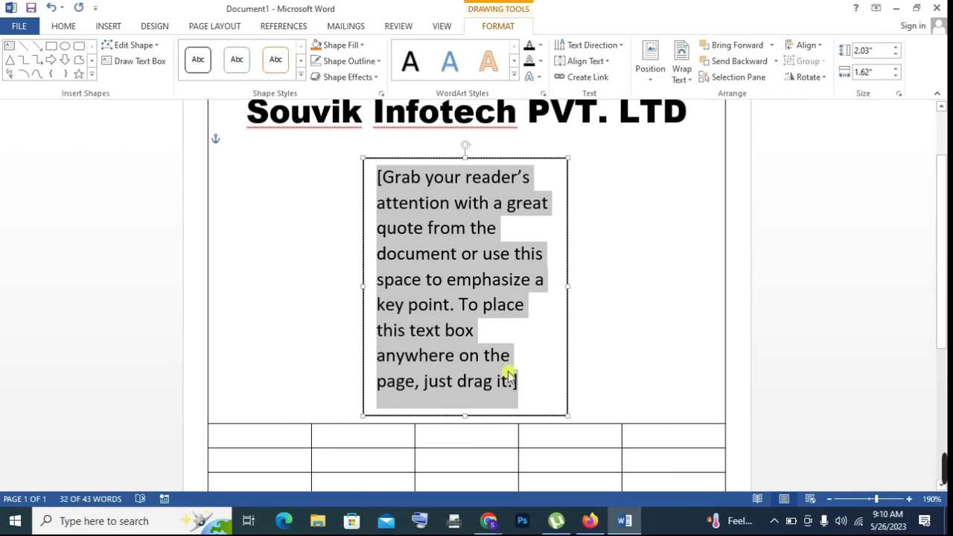
pyautogui.press('Delete')
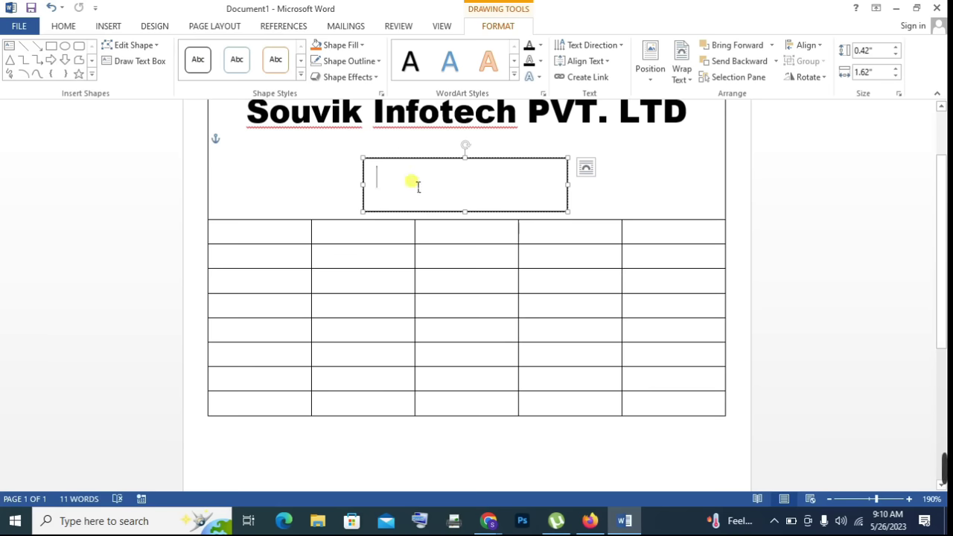
pyautogui.scroll(1, 418, 187)
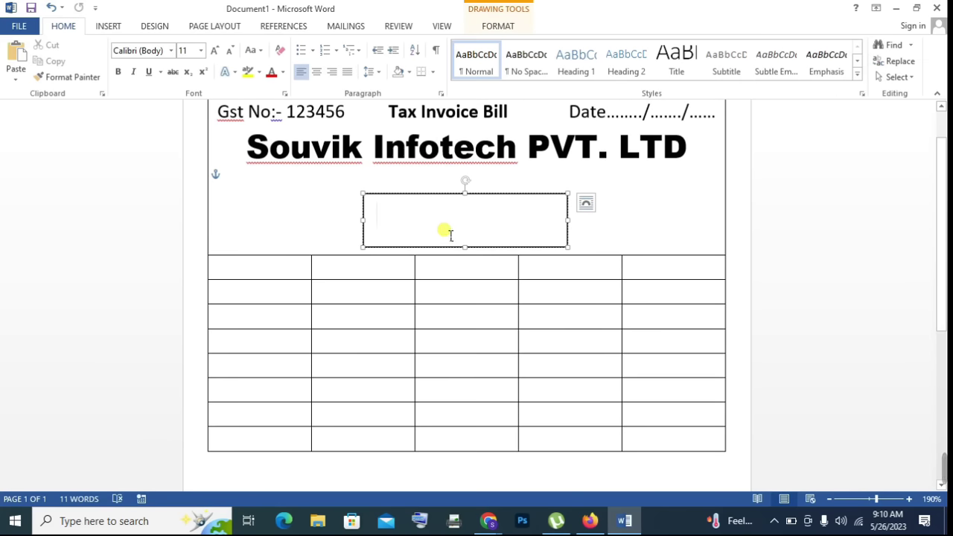
# Step: Paste the company address into the text box and widen the box so the address fits on one line
pyautogui.hotkey('ctrl', 'v')
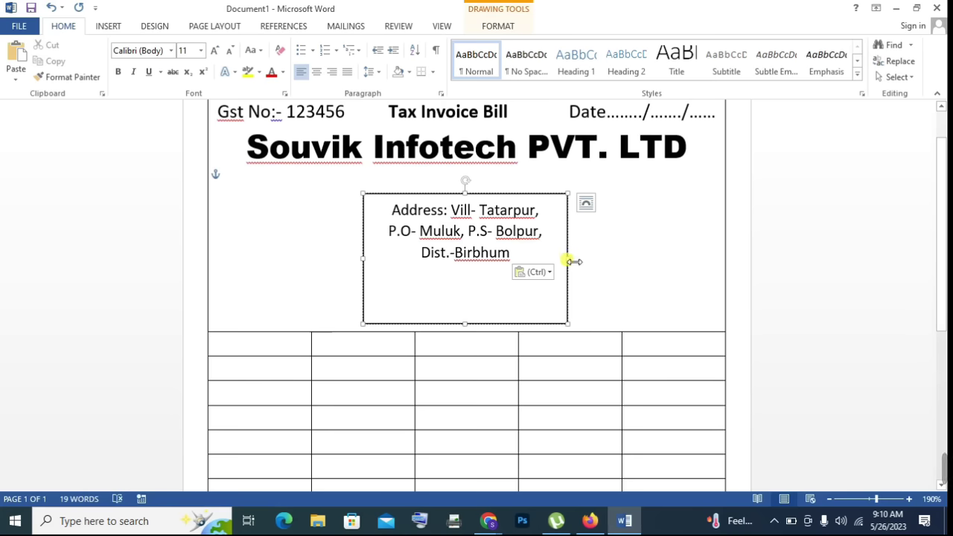
pyautogui.moveTo(569, 259); pyautogui.dragTo(703, 253)
pyautogui.moveTo(365, 251); pyautogui.dragTo(246, 253)
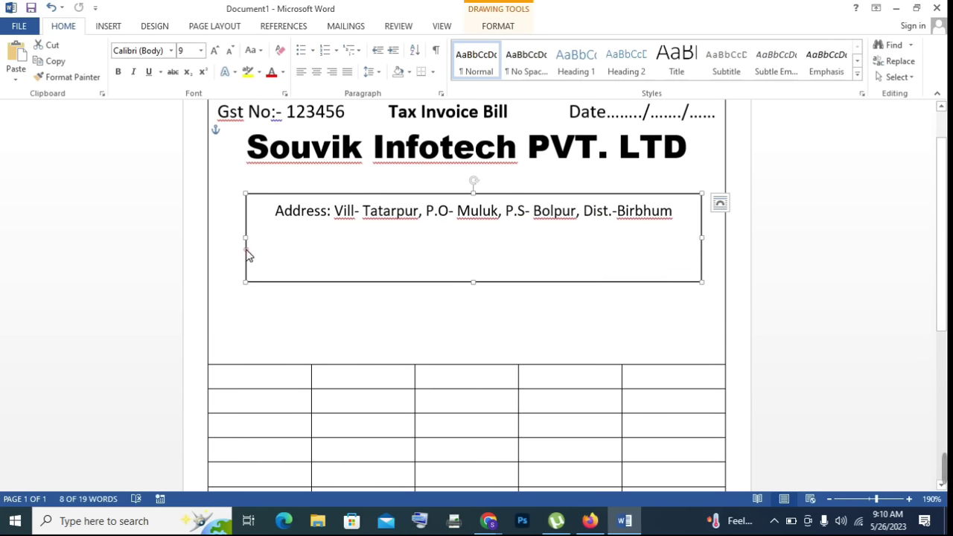
# Step: Add a 'Phone No.:' line with the company phone number under the address, then shorten the box to fit
pyautogui.click(684, 223)
pyautogui.press('Return')
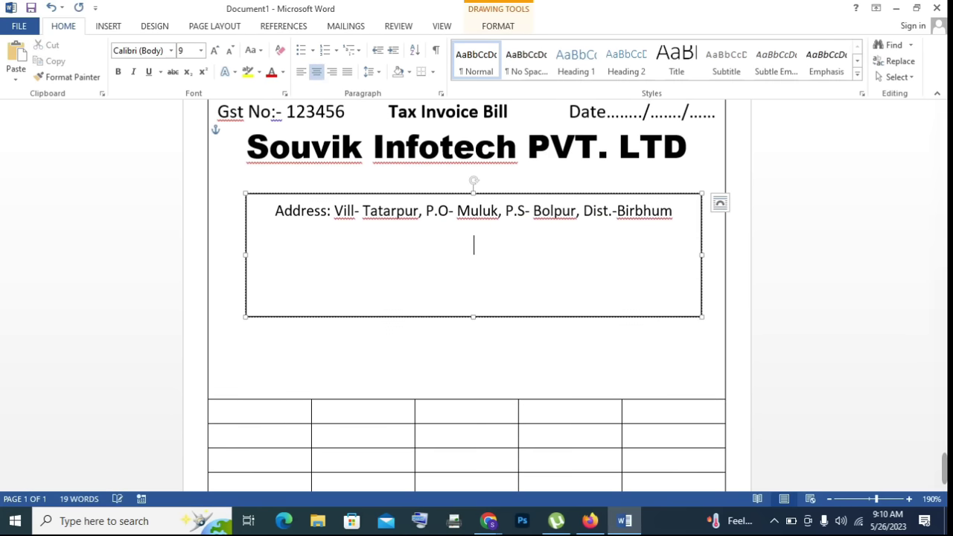
pyautogui.write('Phone')
pyautogui.press('BackSpace')
pyautogui.press('BackSpace')
pyautogui.write('ne ')
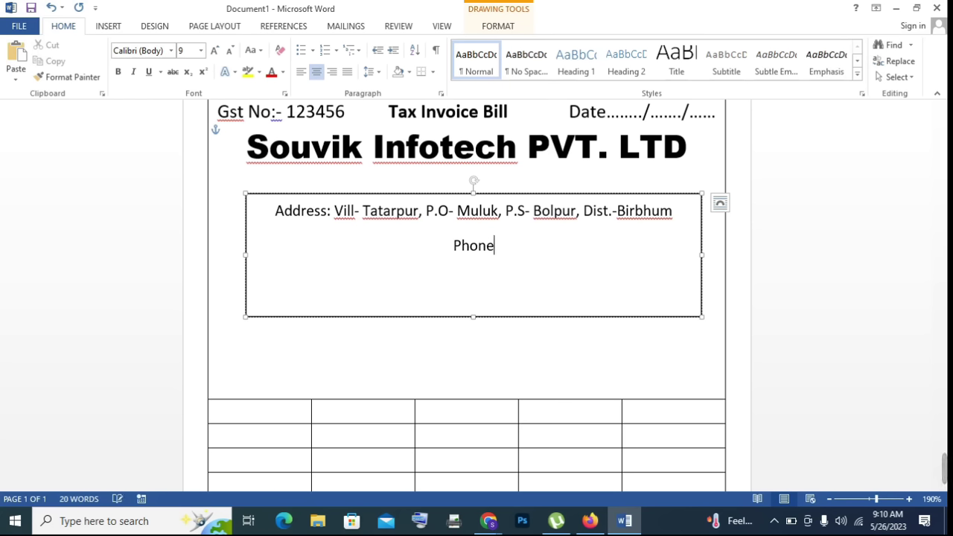
pyautogui.write('No')
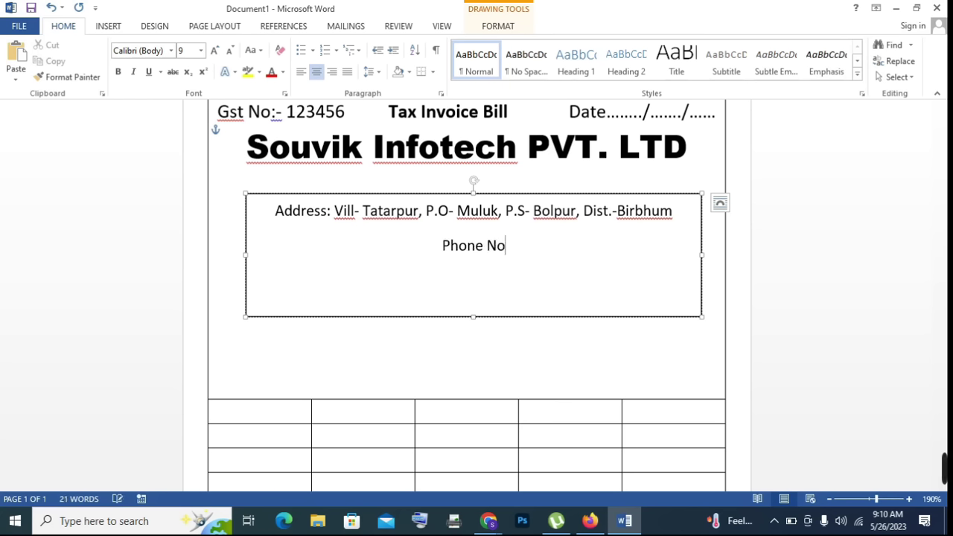
pyautogui.write('.: ')
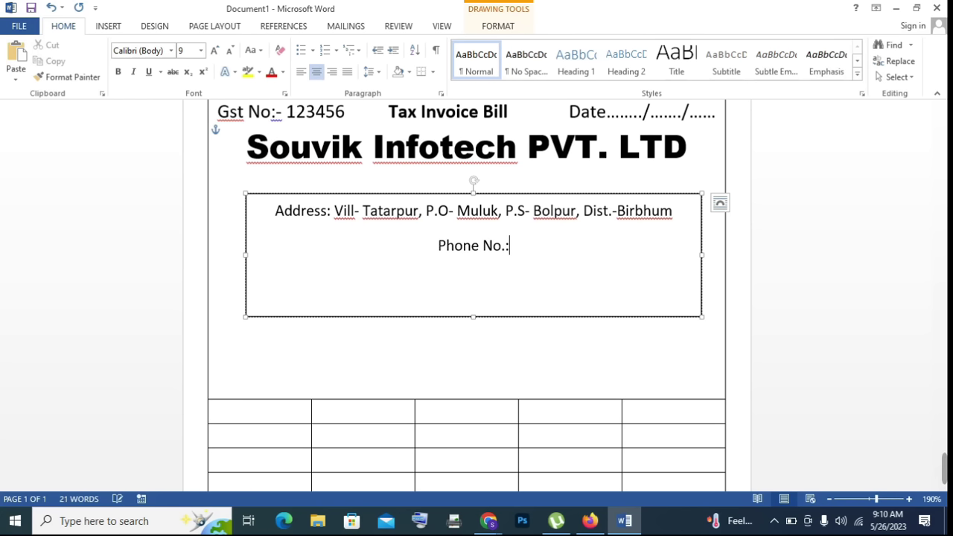
pyautogui.write('123456478')
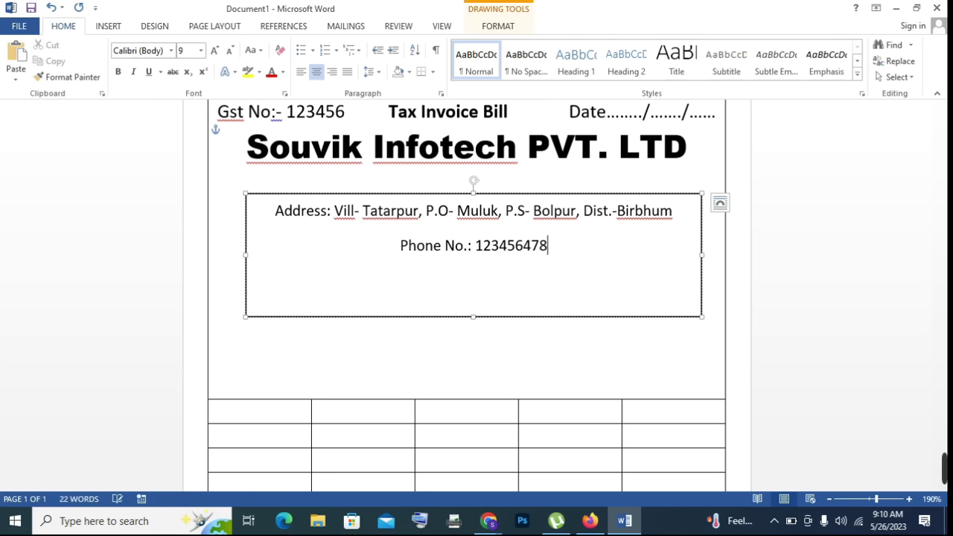
pyautogui.write('9')
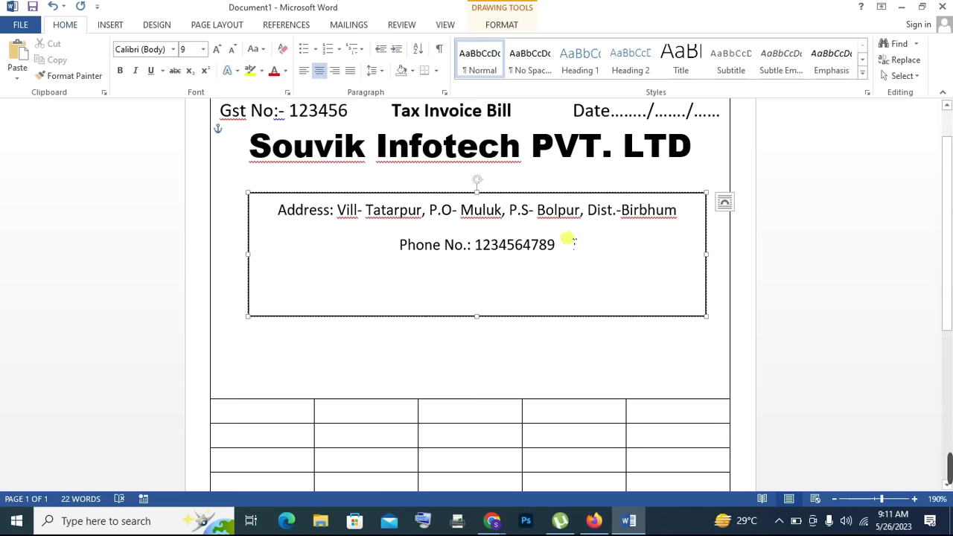
pyautogui.click(485, 315)
pyautogui.moveTo(486, 311); pyautogui.dragTo(487, 261)
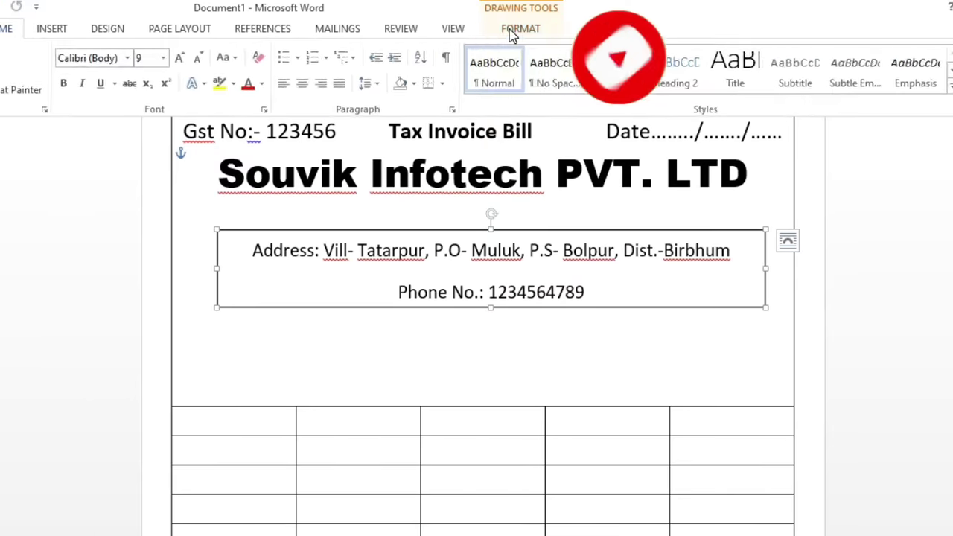
# Step: Remove the address text box's border with Shape Outline > No Outline
pyautogui.click(512, 29)
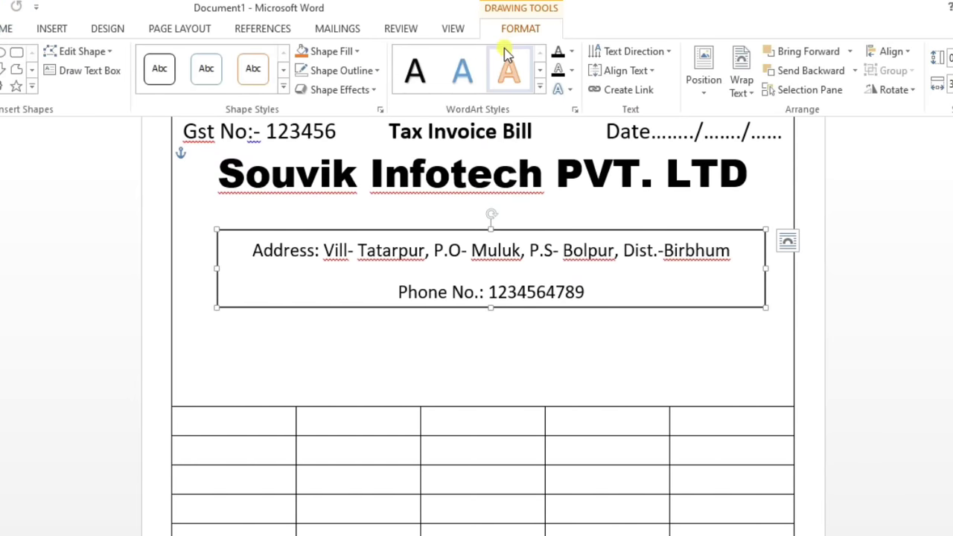
pyautogui.click(377, 71)
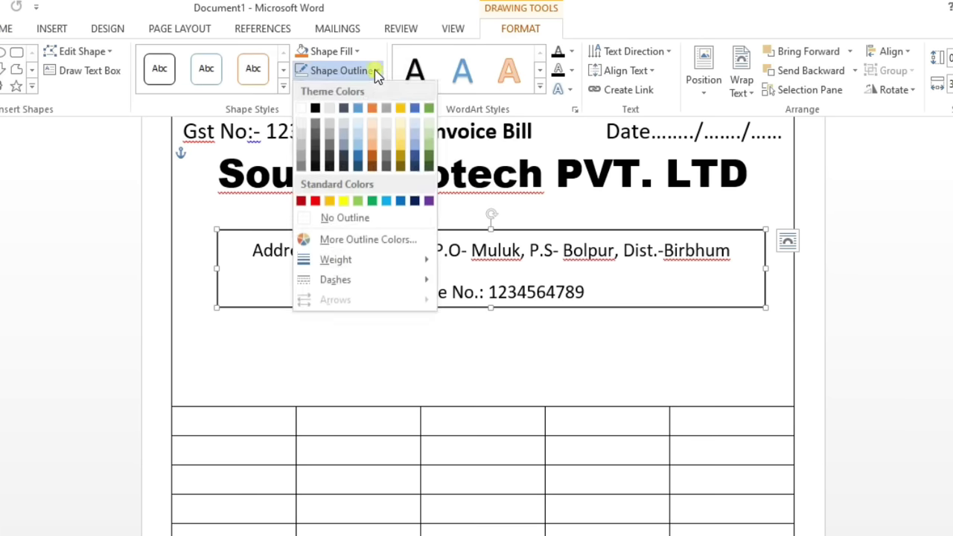
pyautogui.click(337, 218)
# Step: Set the address box to In Front of Text wrapping and move it up beneath the company name
pyautogui.click(348, 223)
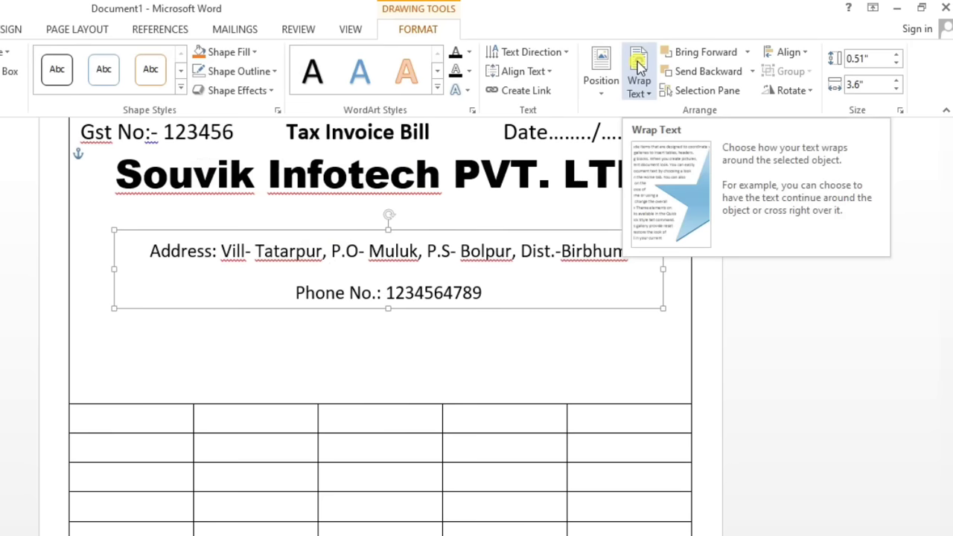
pyautogui.click(658, 67)
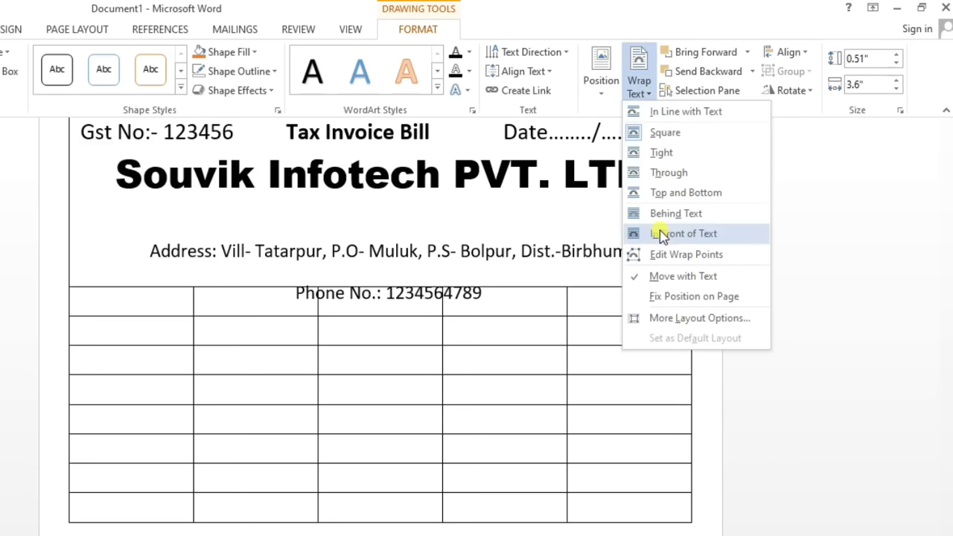
pyautogui.click(676, 235)
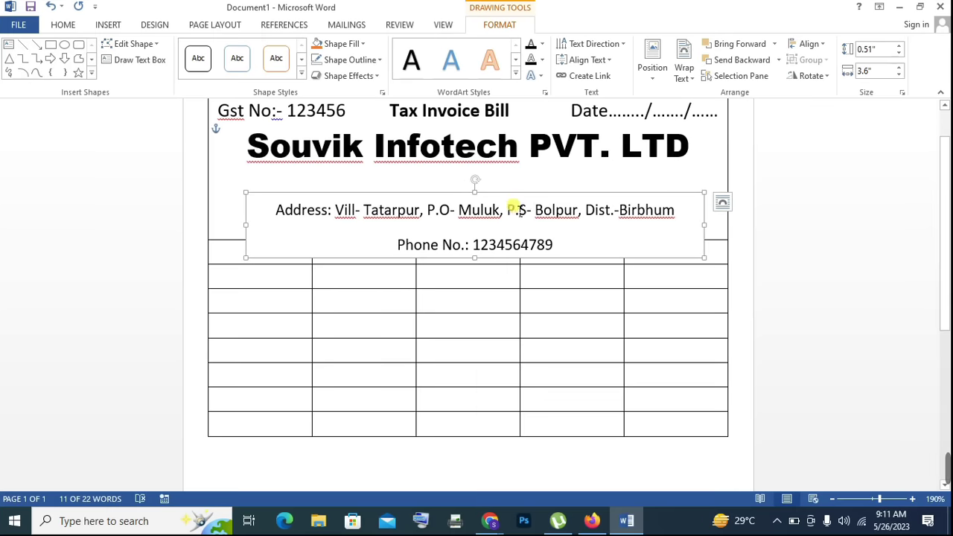
pyautogui.moveTo(519, 201); pyautogui.dragTo(516, 171)
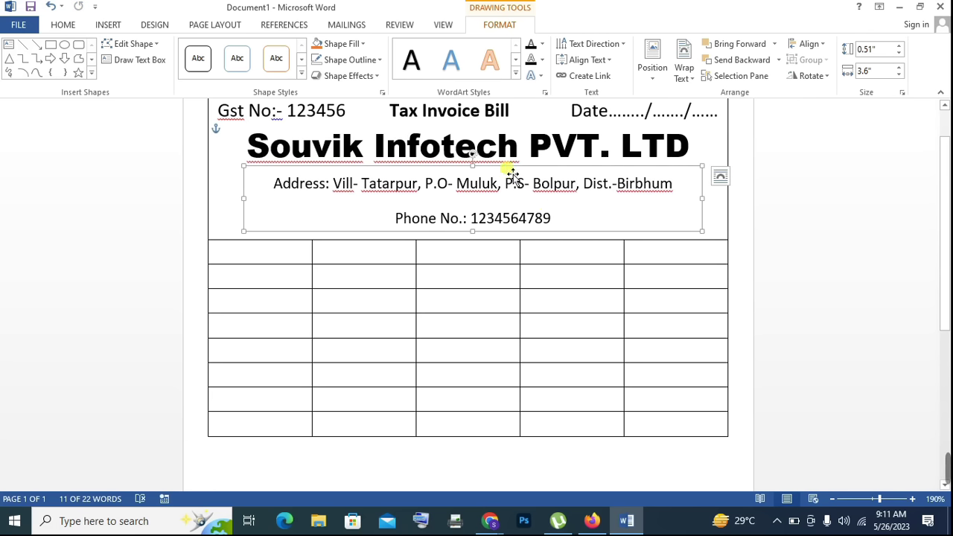
# Step: Remove space after paragraph for the address and phone lines, then add a blank line in the header cell
pyautogui.doubleClick(548, 214)
pyautogui.moveTo(551, 214); pyautogui.dragTo(274, 178)
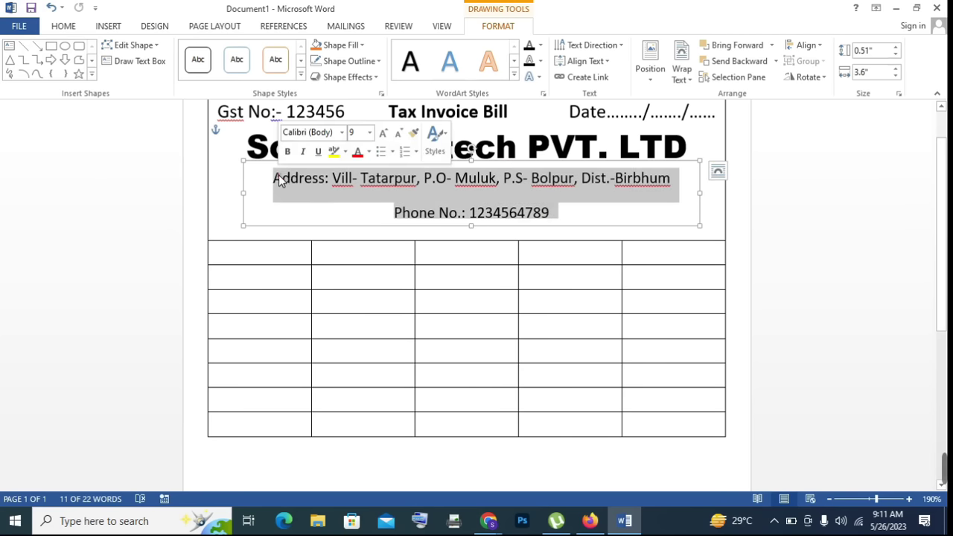
pyautogui.click(63, 27)
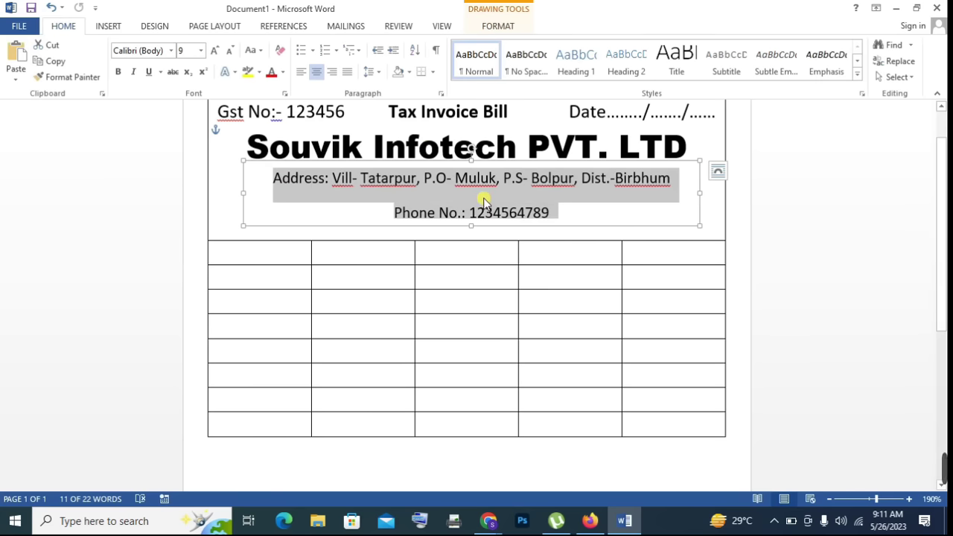
pyautogui.click(378, 72)
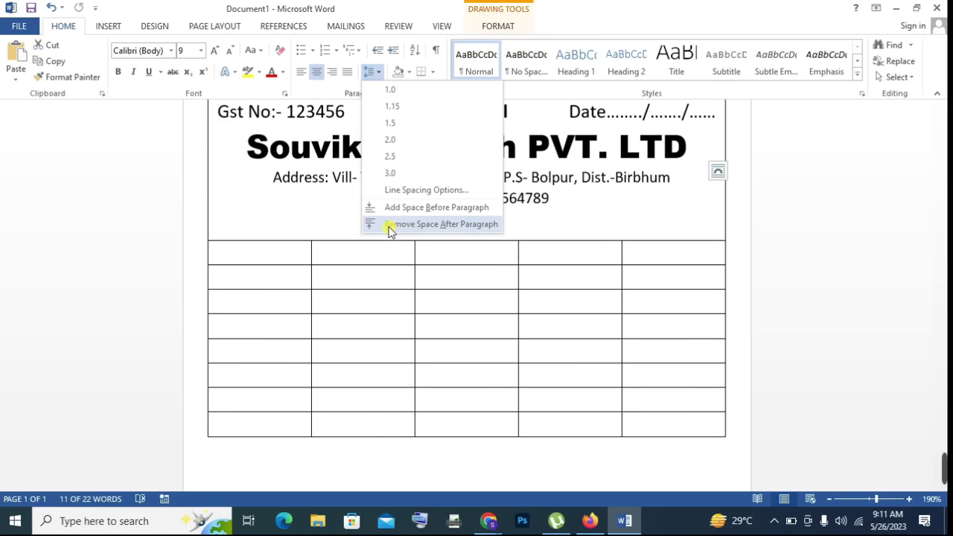
pyautogui.click(437, 225)
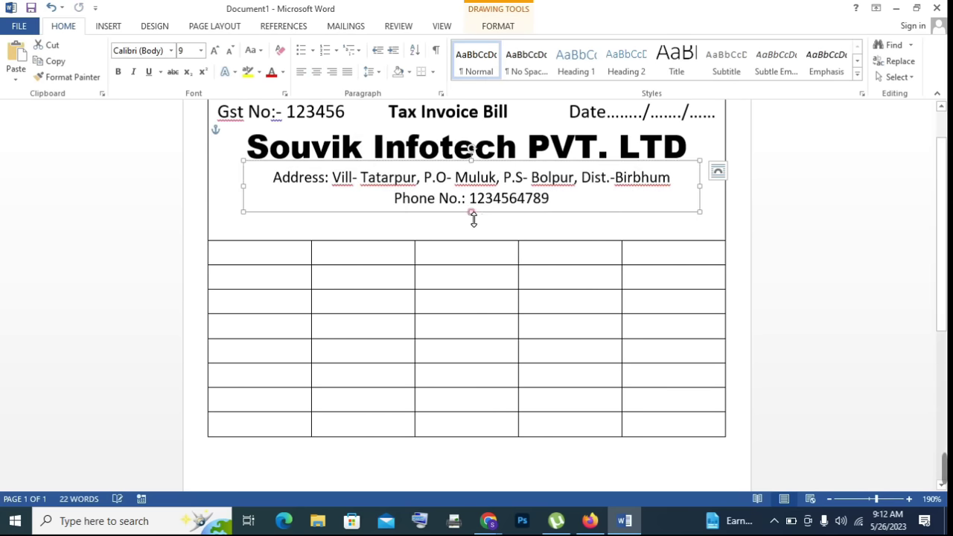
pyautogui.click(704, 275)
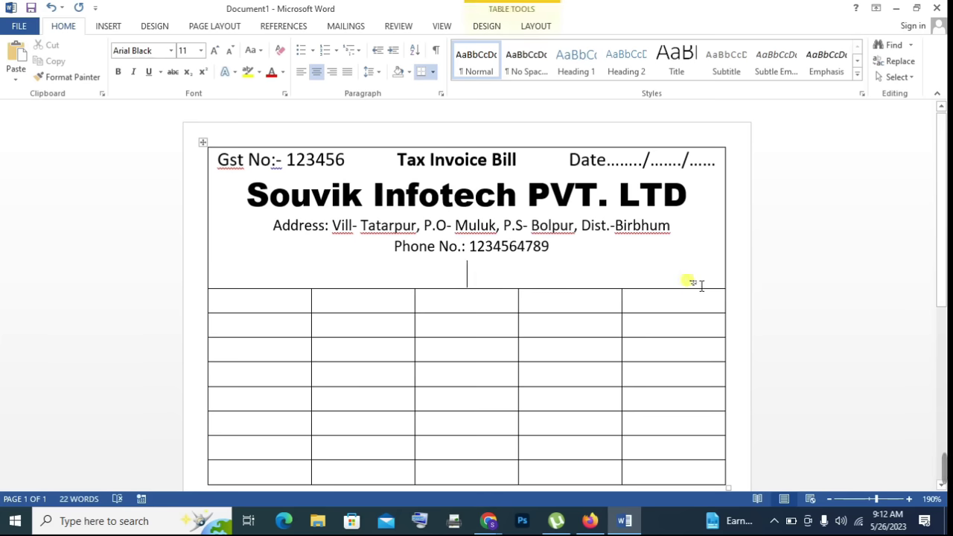
pyautogui.press('Return')
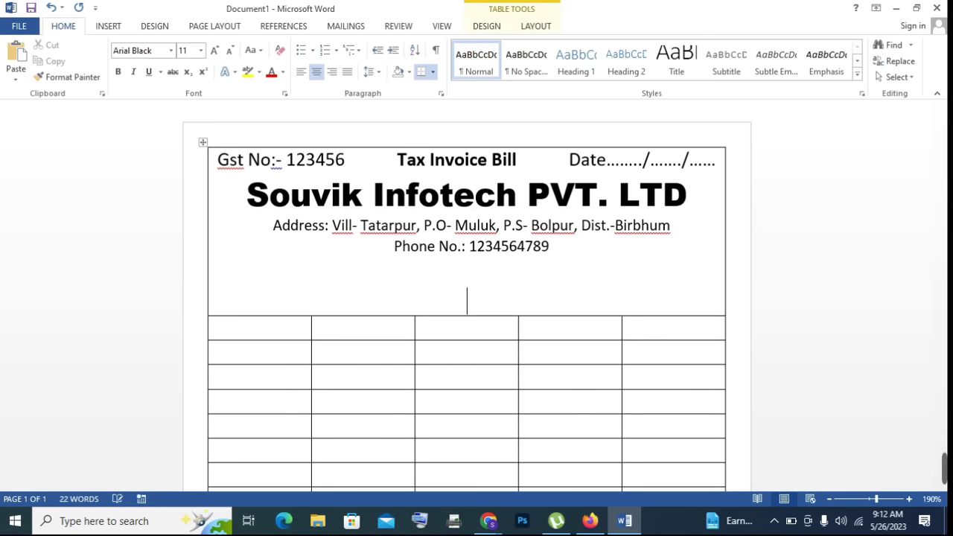
# Step: Insert a Simple Text Box into the header and delete its placeholder text
pyautogui.click(108, 30)
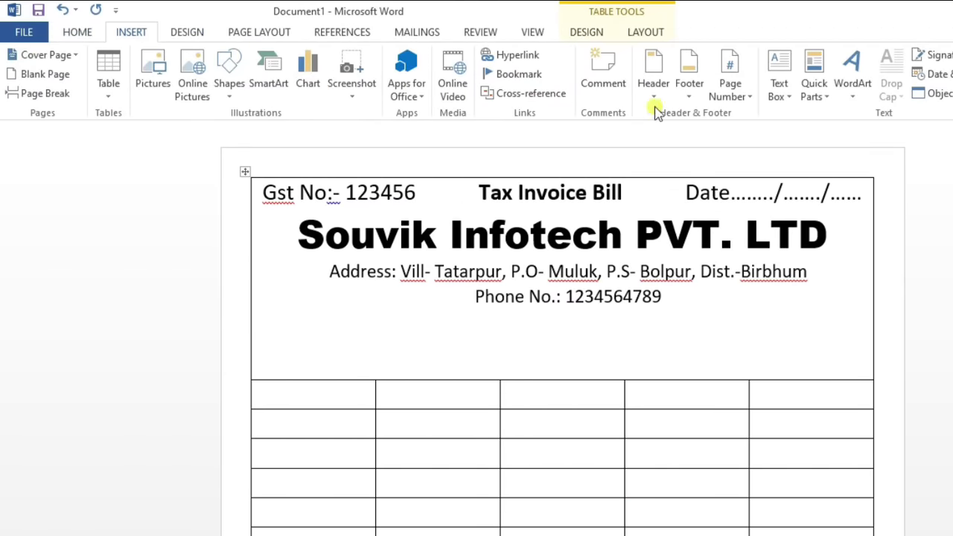
pyautogui.click(780, 83)
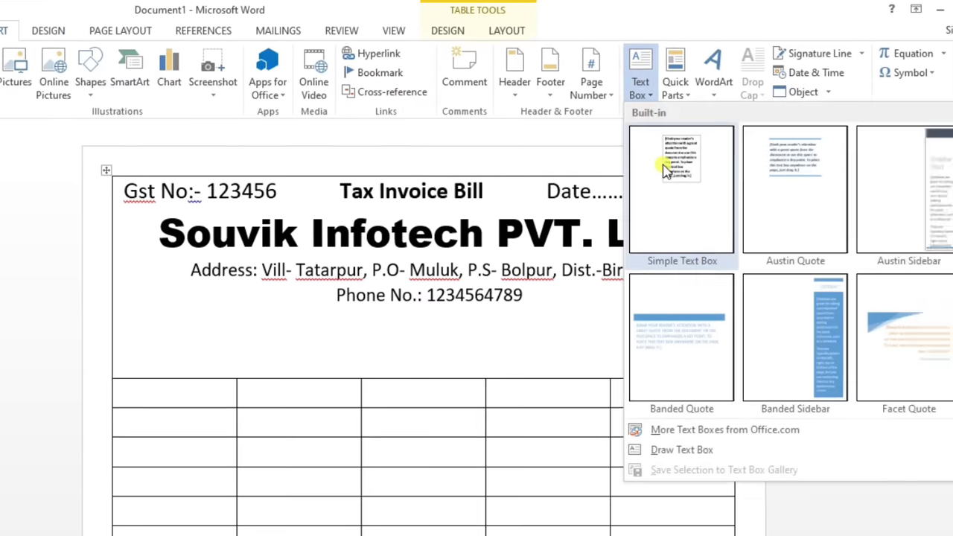
pyautogui.click(804, 179)
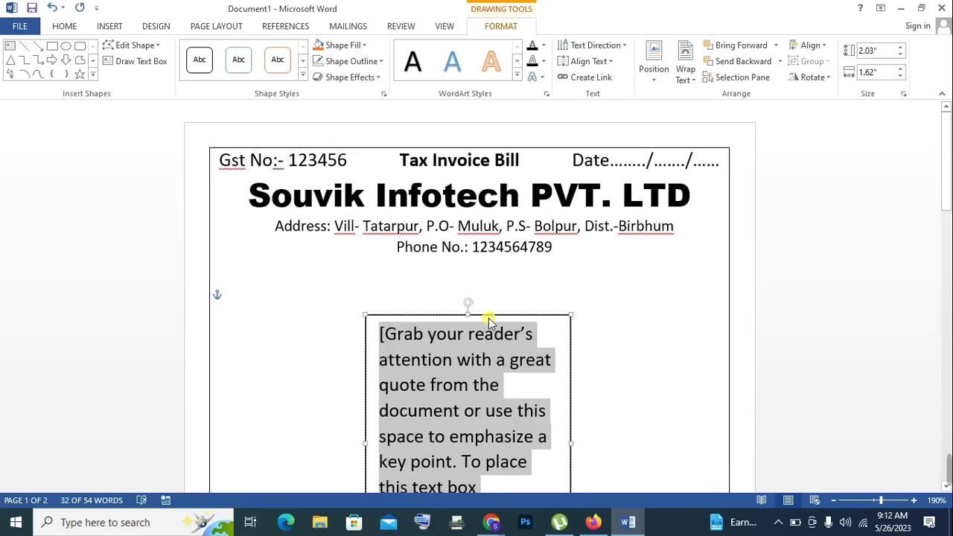
pyautogui.scroll(-3, 491, 343)
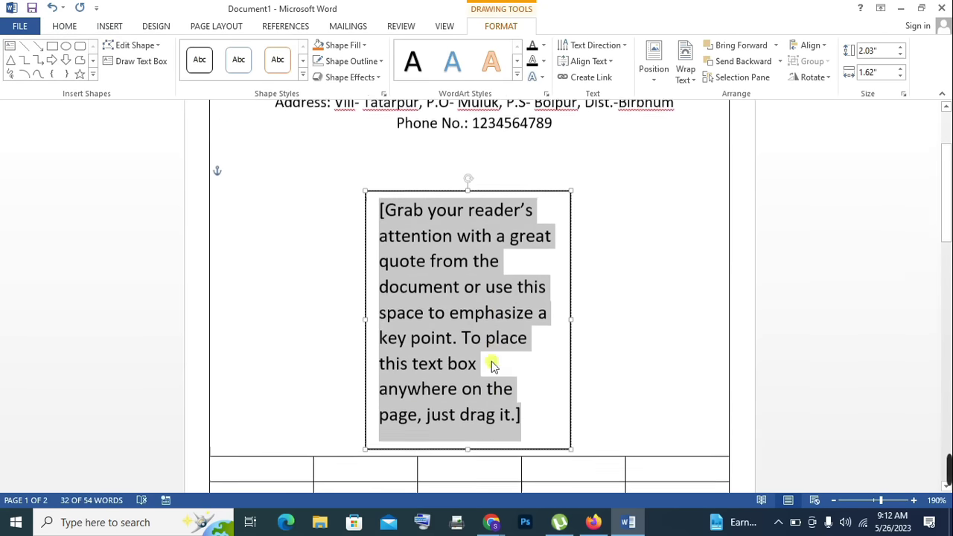
pyautogui.scroll(-4, 521, 342)
pyautogui.scroll(4, 447, 331)
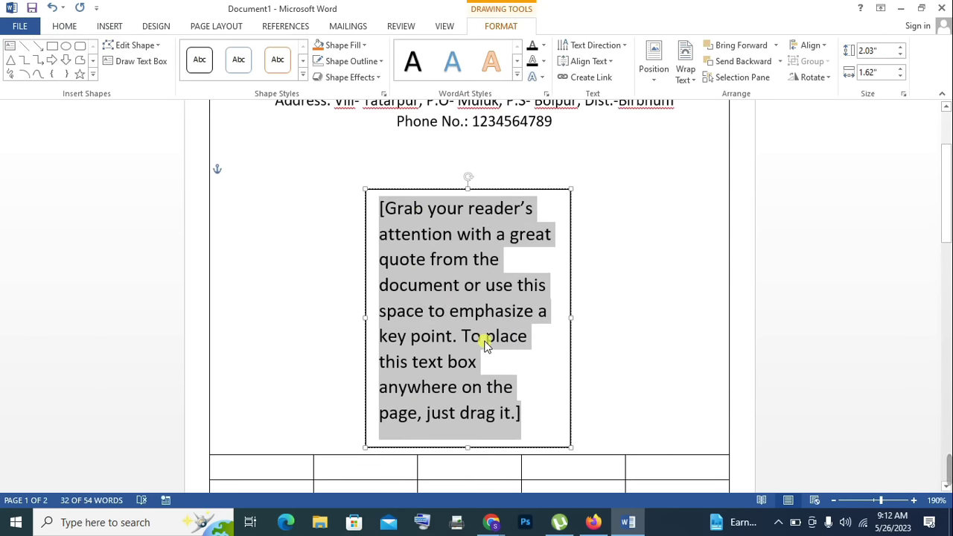
pyautogui.press('Delete')
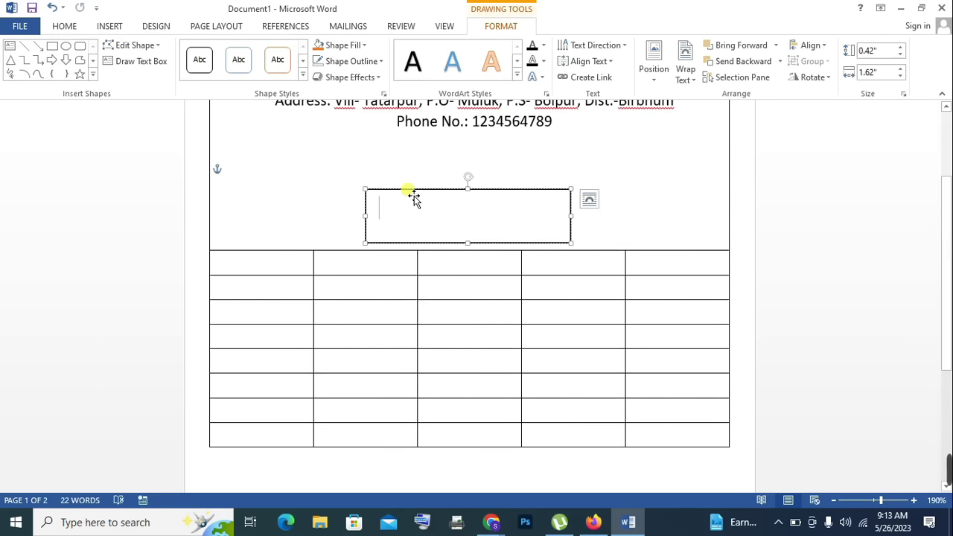
# Step: Move the empty box left under the phone number and widen it to the bill's full width
pyautogui.moveTo(414, 196); pyautogui.dragTo(262, 143)
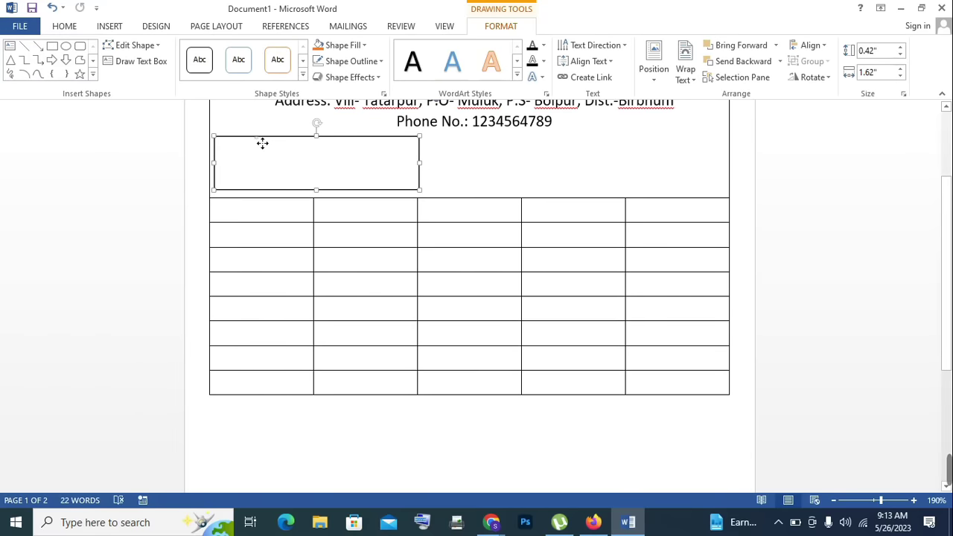
pyautogui.click(445, 180)
pyautogui.moveTo(429, 172); pyautogui.dragTo(734, 172)
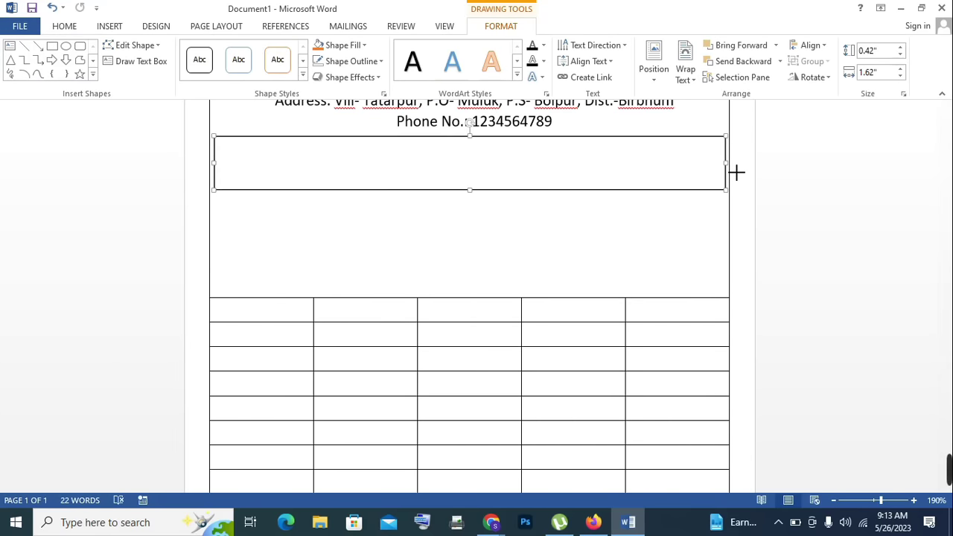
pyautogui.scroll(3, 387, 253)
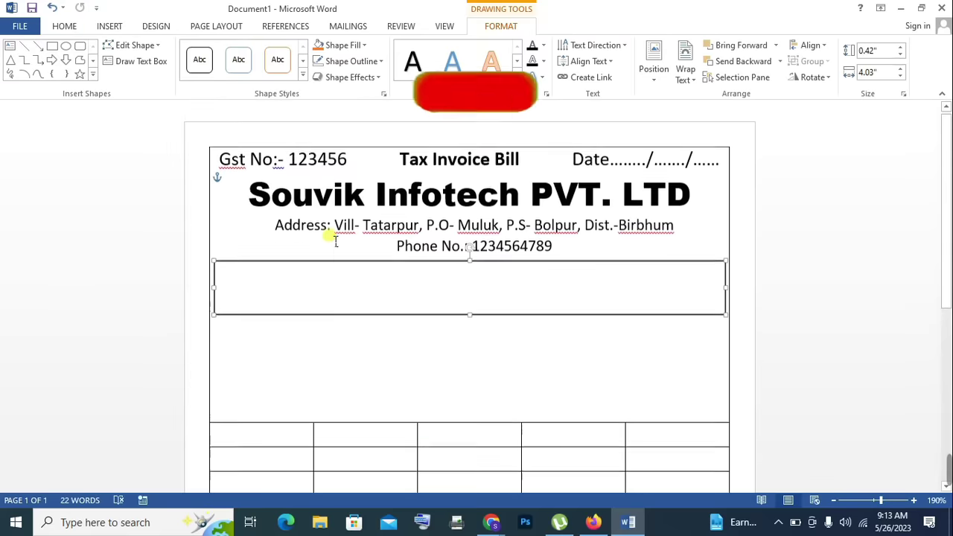
# Step: Type the dotted 'Name:' line and the dotted 'Address: … Date:' line in the text box
pyautogui.click(314, 294)
pyautogui.write('Nam')
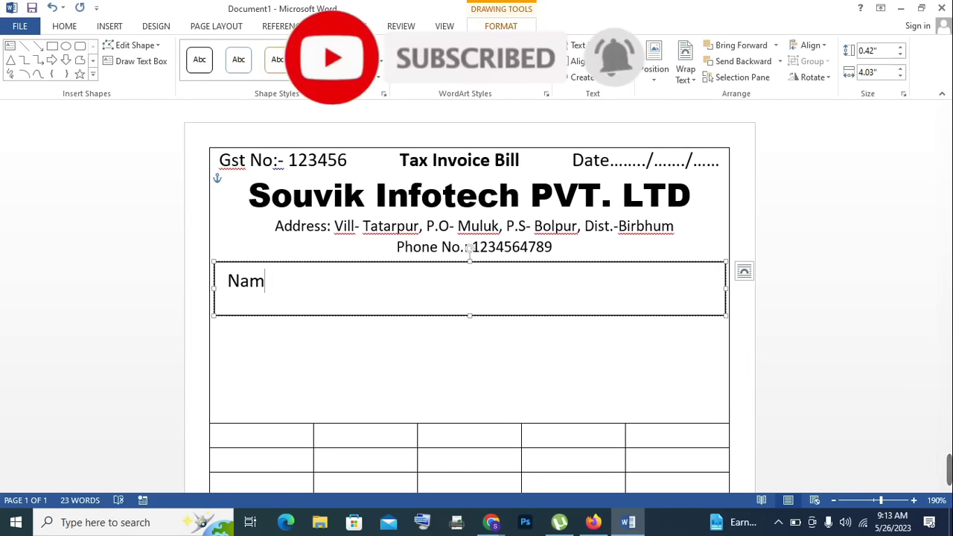
pyautogui.write('e:')
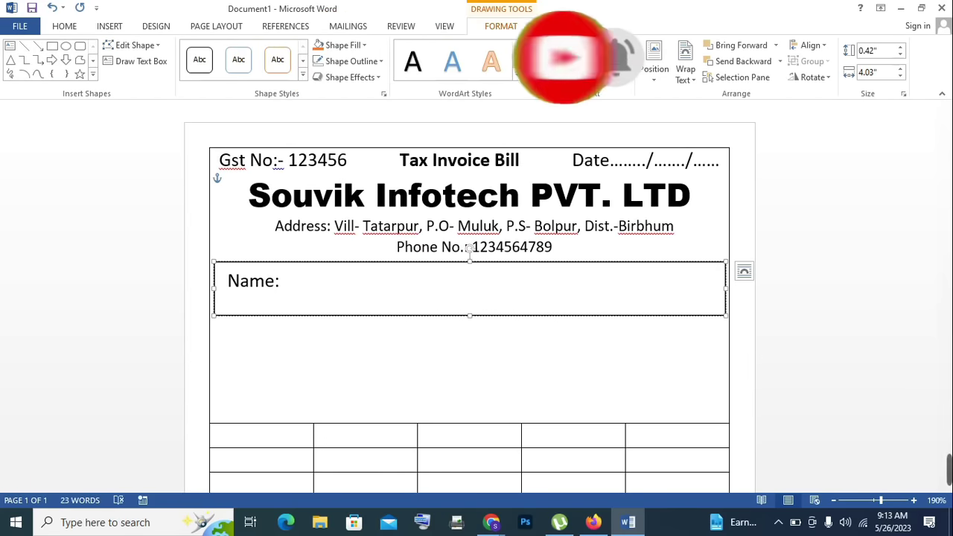
pyautogui.write('.....................')
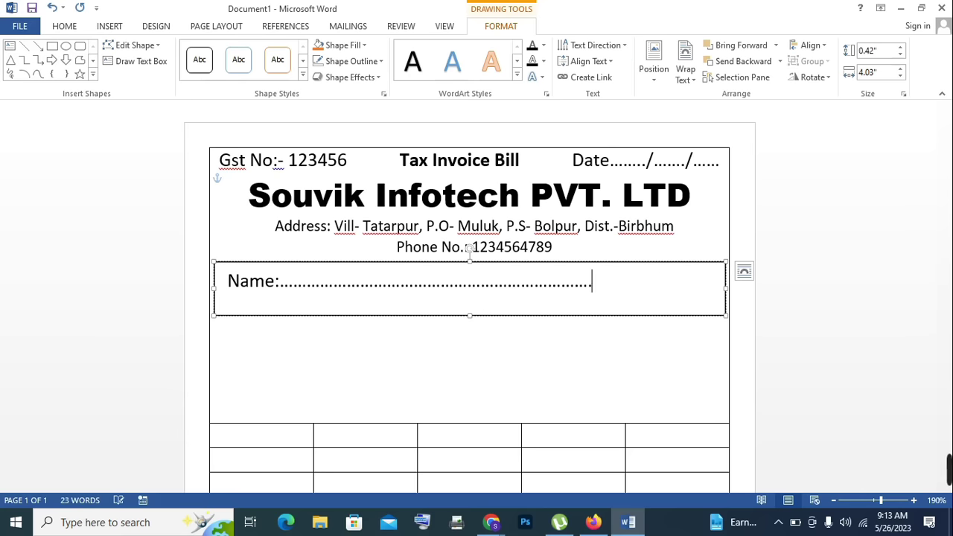
pyautogui.write('..................................................')
pyautogui.press('Return')
pyautogui.write('Address:...................................Date.................')
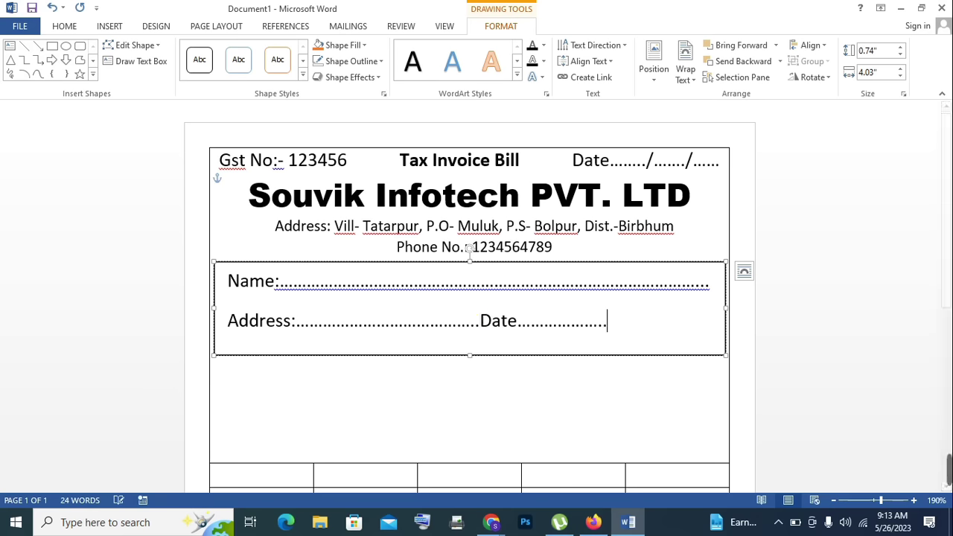
pyautogui.click(480, 320)
pyautogui.write('.......................')
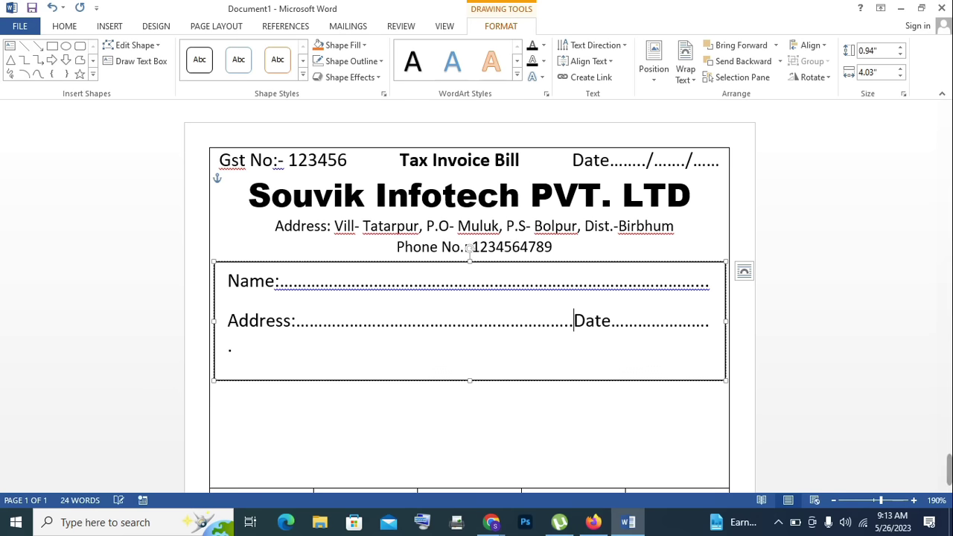
pyautogui.press('BackSpace')
pyautogui.click(713, 325)
pyautogui.press('Return')
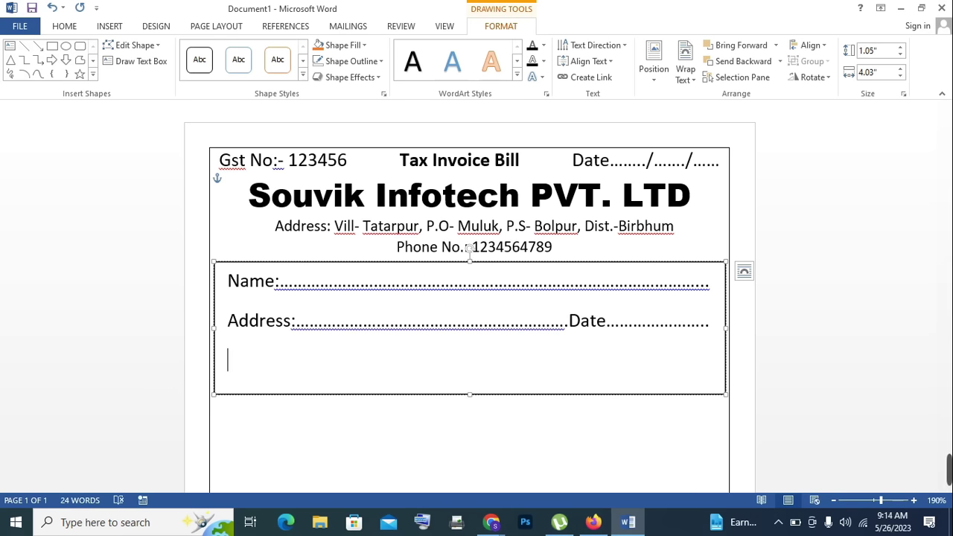
# Step: Add the dotted 'Mob: … Email:' line and fix the colons after Mob and Date
pyautogui.write('Mob.............................................Email:.................................')
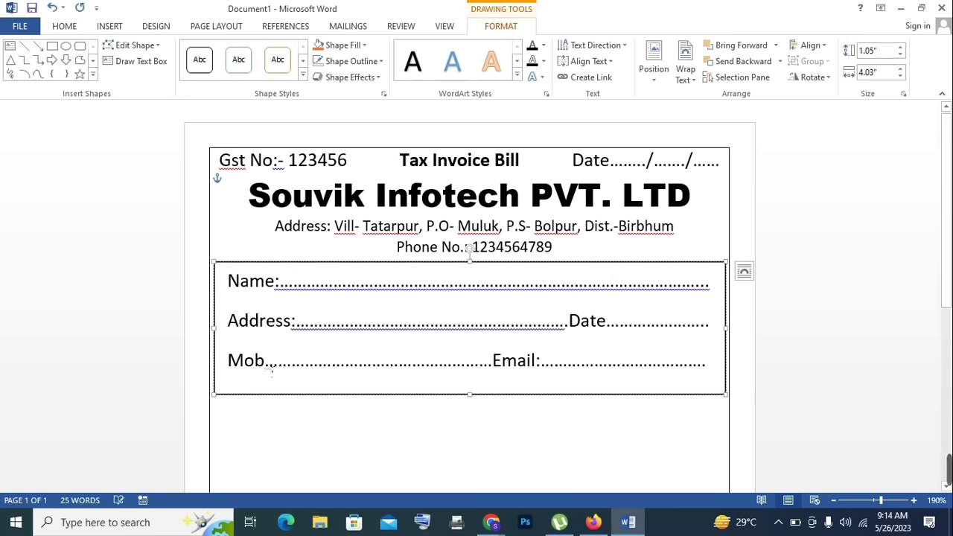
pyautogui.click(268, 361)
pyautogui.write(':')
pyautogui.click(607, 321)
pyautogui.write(':')
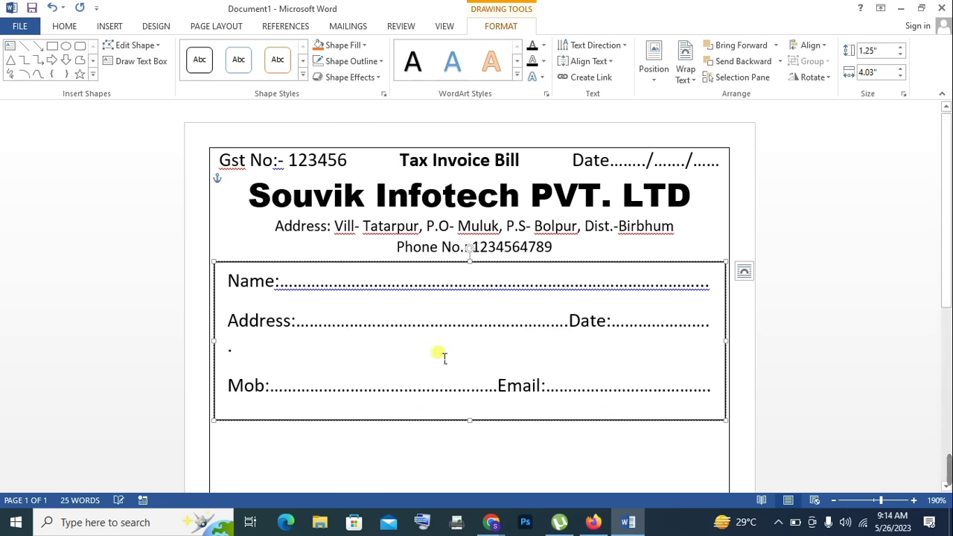
pyautogui.press('Delete')
pyautogui.scroll(-1, 608, 379)
pyautogui.moveTo(717, 312); pyautogui.dragTo(261, 249)
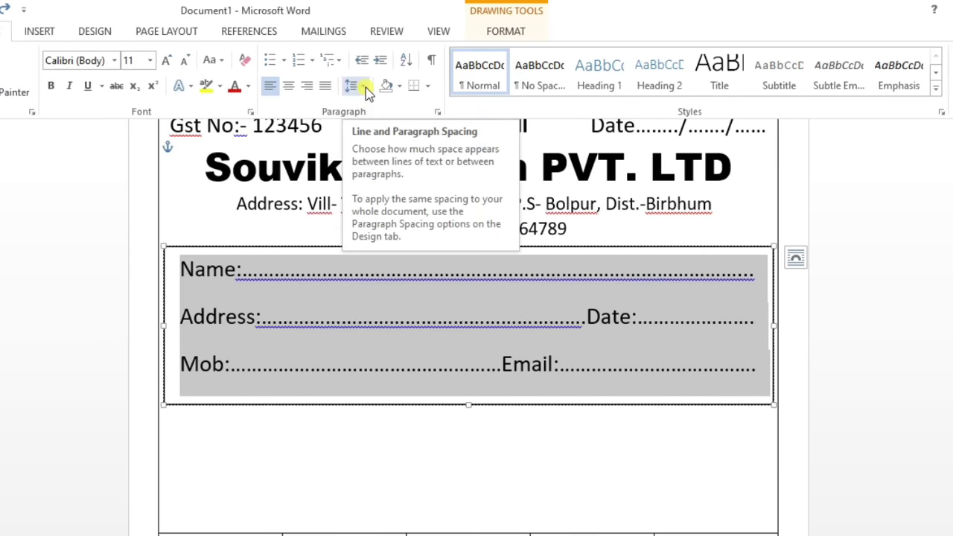
# Step: Remove space after paragraph in the customer lines and give their text box No Outline
pyautogui.click(365, 87)
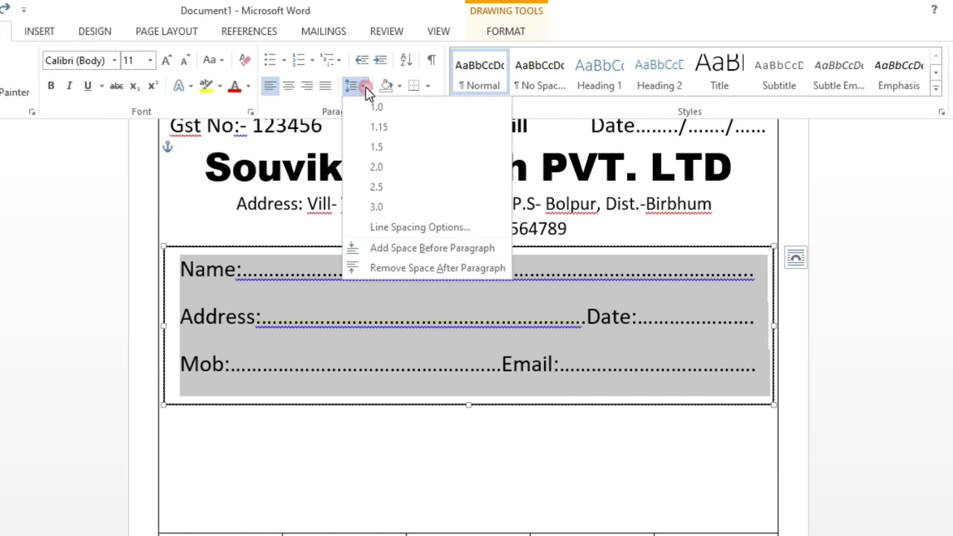
pyautogui.click(403, 269)
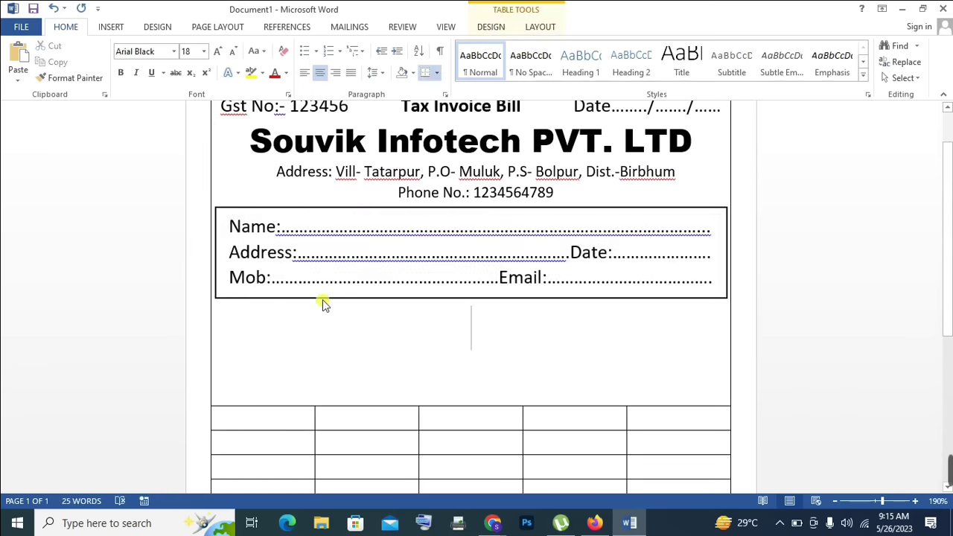
pyautogui.click(325, 299)
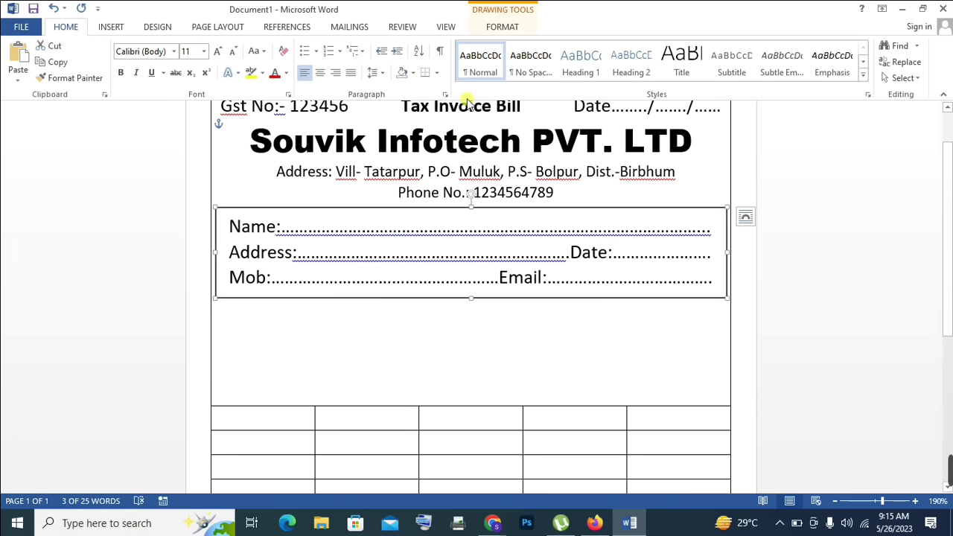
pyautogui.click(502, 27)
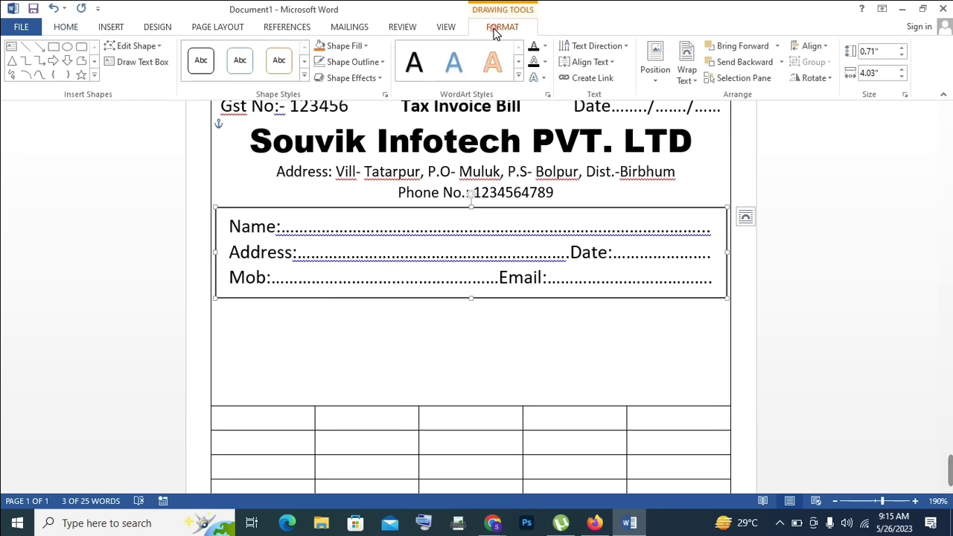
pyautogui.click(381, 62)
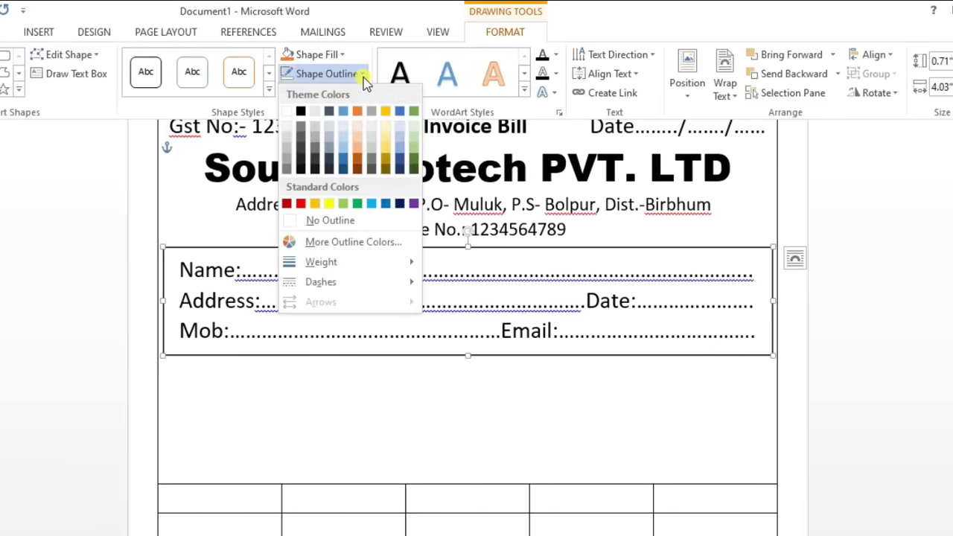
pyautogui.click(330, 227)
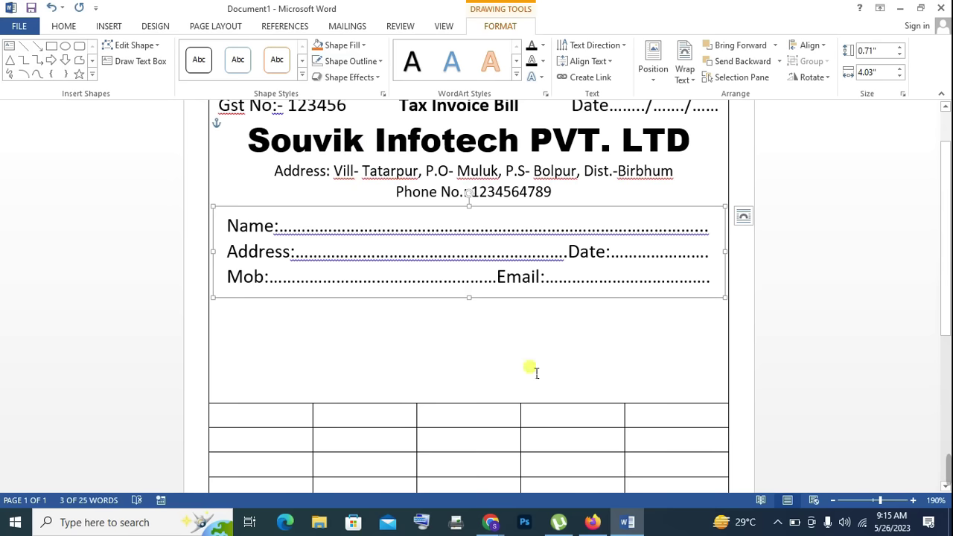
pyautogui.click(534, 370)
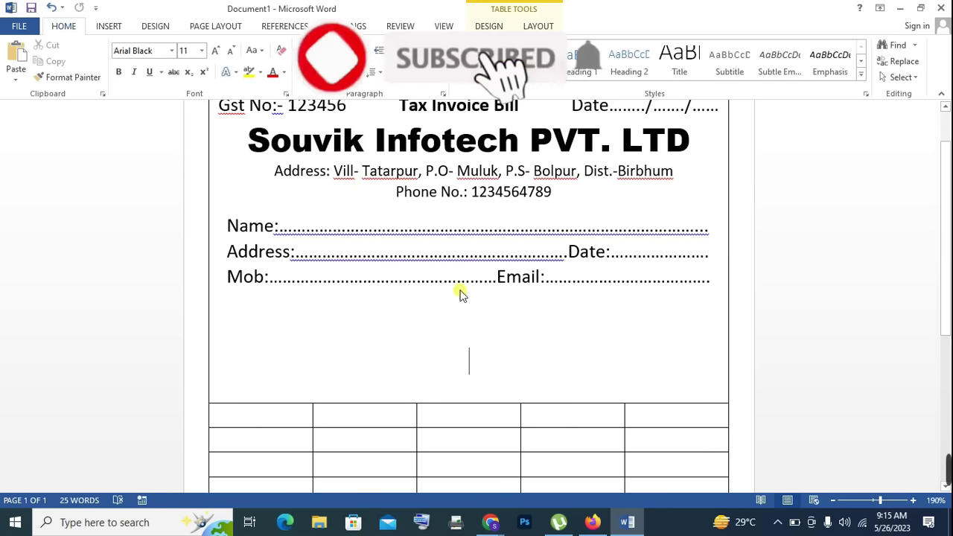
# Step: Remove the blank lines above the table and type headings S.N., Particulars, Qty., Rate, Amount
pyautogui.hotkey('ctrl', 'z')
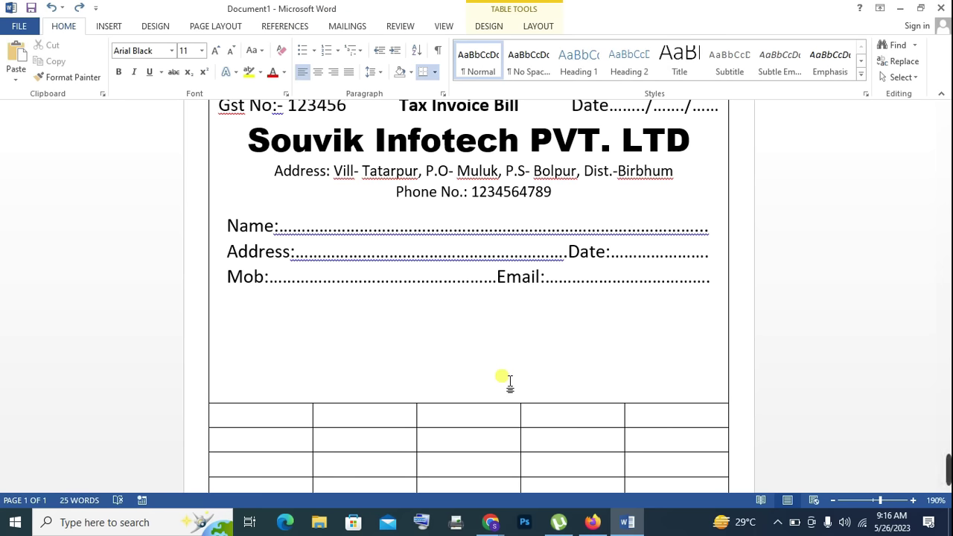
pyautogui.press('BackSpace')
pyautogui.press('BackSpace')
pyautogui.press('BackSpace')
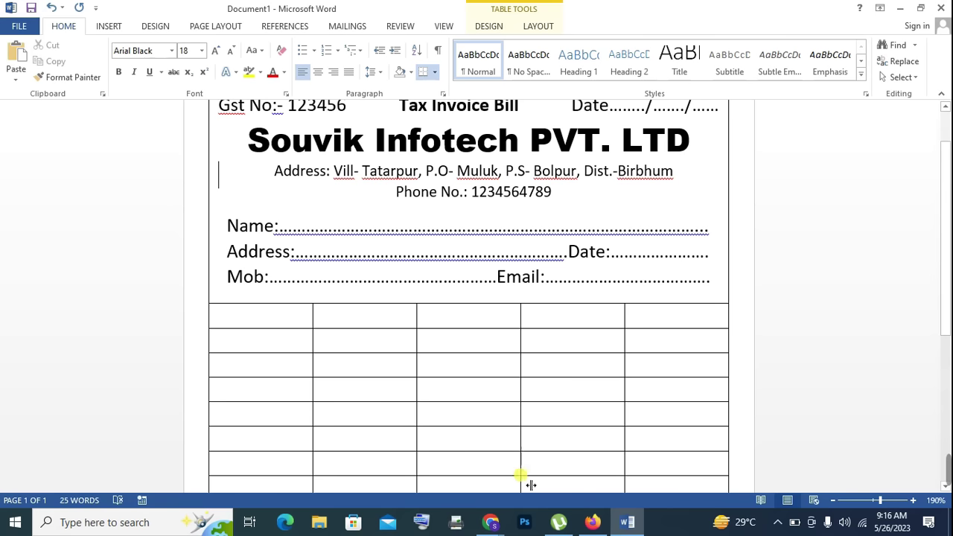
pyautogui.click(246, 316)
pyautogui.write('S.N')
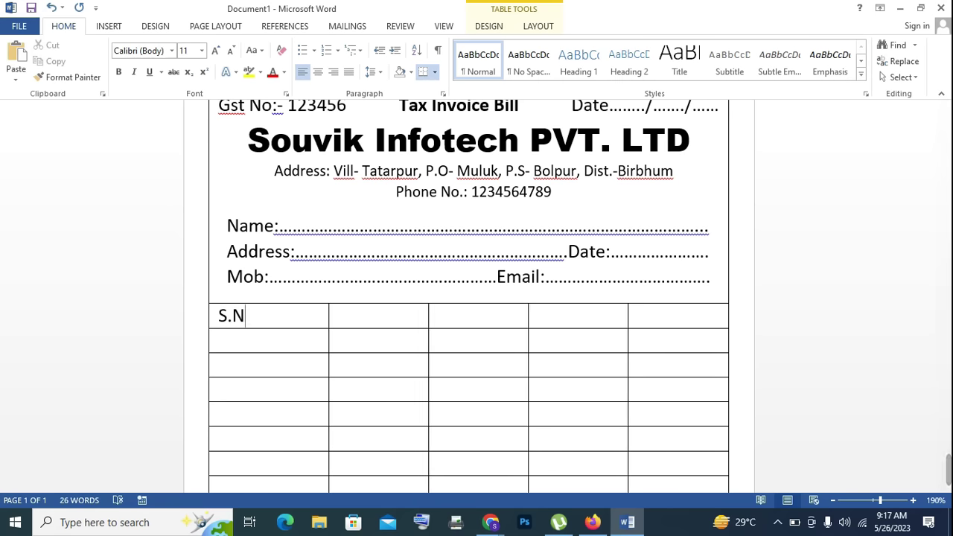
pyautogui.write('. ')
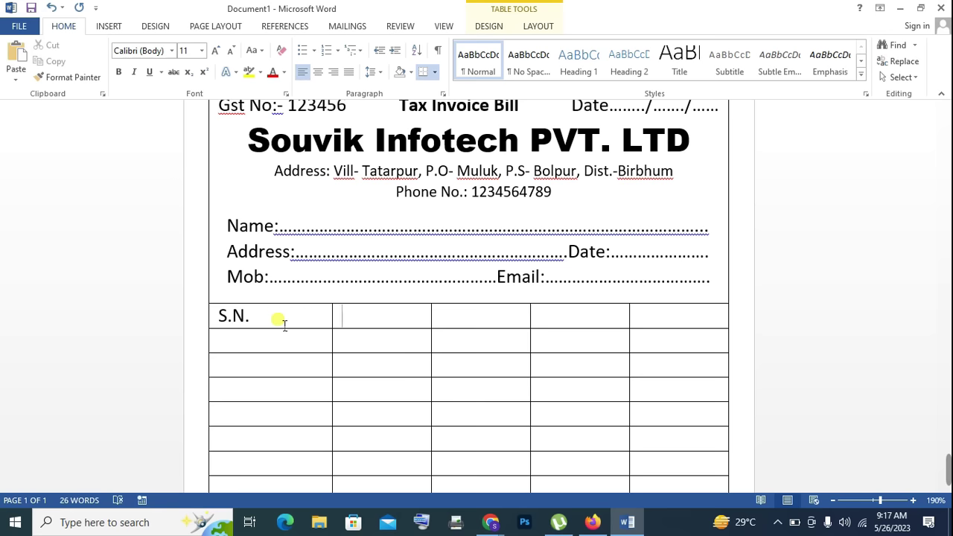
pyautogui.write('Particulars')
pyautogui.press('Tab')
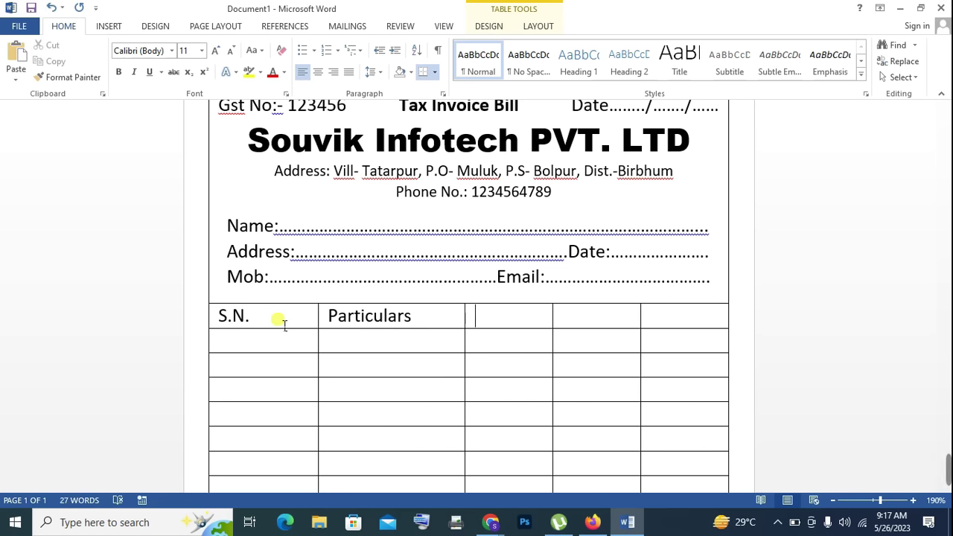
pyautogui.write('Qty.')
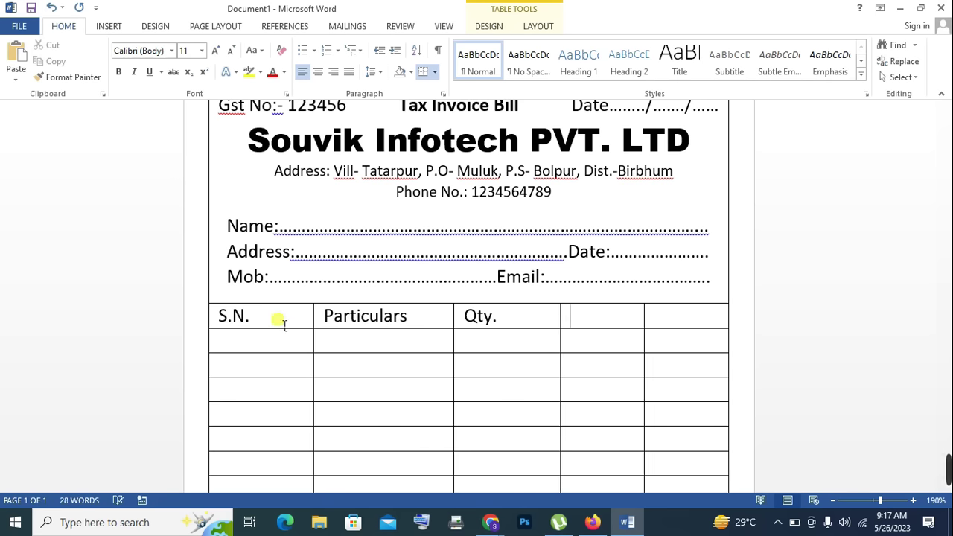
pyautogui.write('Rate')
pyautogui.press('Tab')
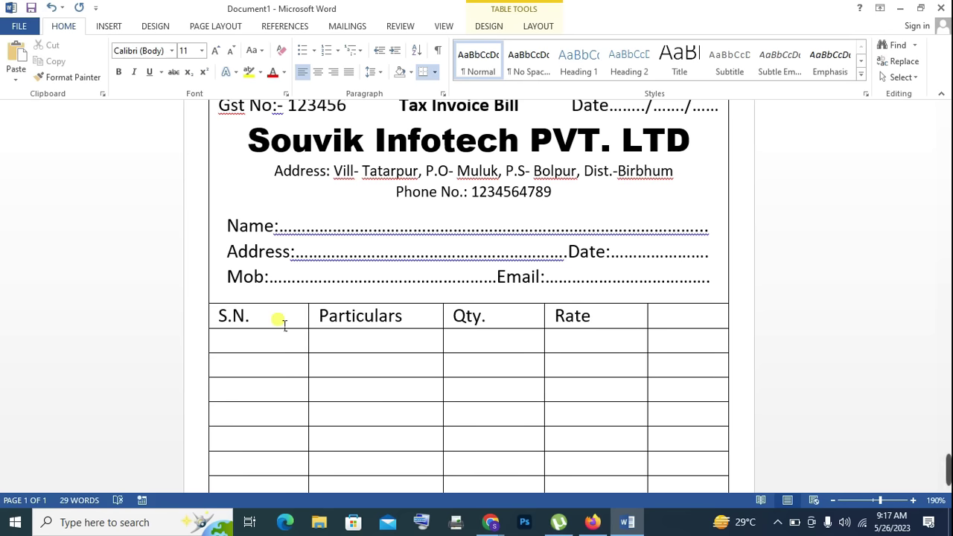
pyautogui.write('Amount')
# Step: Centre the text across the whole header row
pyautogui.moveTo(217, 315); pyautogui.dragTo(670, 328)
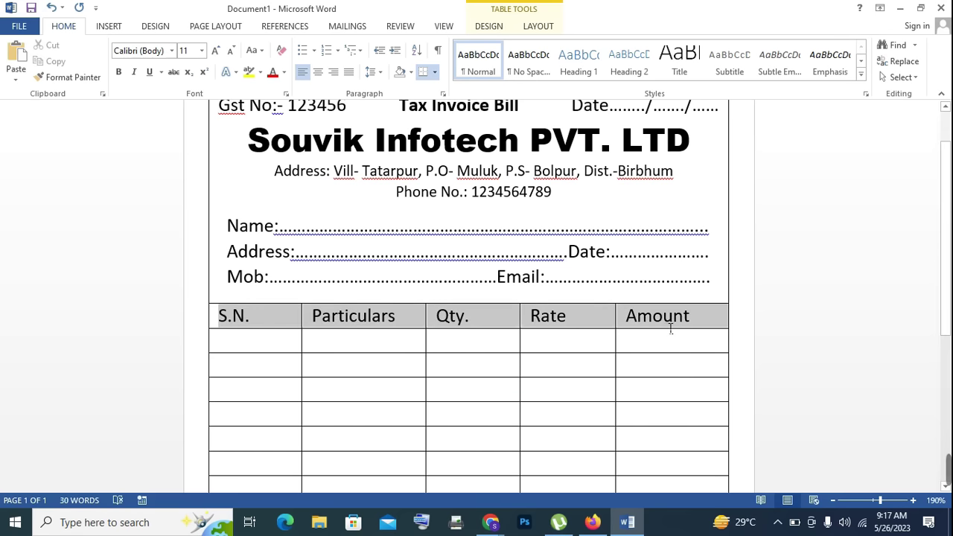
pyautogui.click(320, 72)
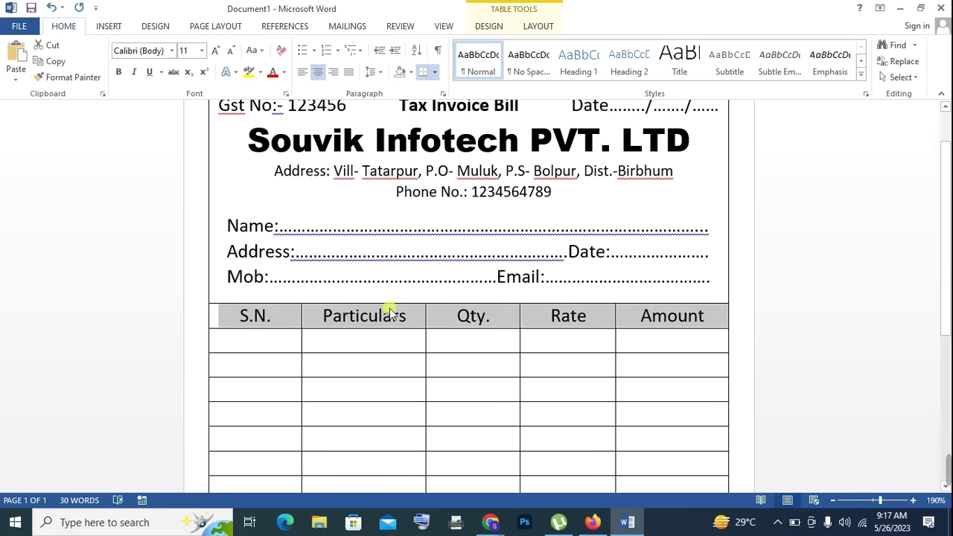
pyautogui.scroll(-3, 669, 341)
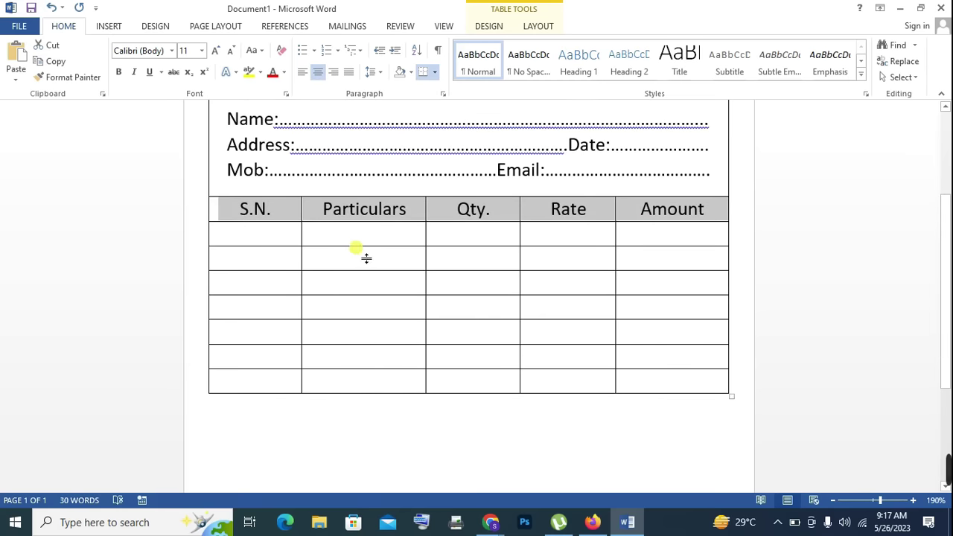
# Step: Stretch the first item row much taller, then pull its bottom border back up partway
pyautogui.moveTo(366, 257)
pyautogui.mouseDown()
pyautogui.moveTo(355, 366)
pyautogui.moveTo(381, 328)
pyautogui.moveTo(372, 334)
pyautogui.mouseUp()
pyautogui.scroll(-3, 352, 341)
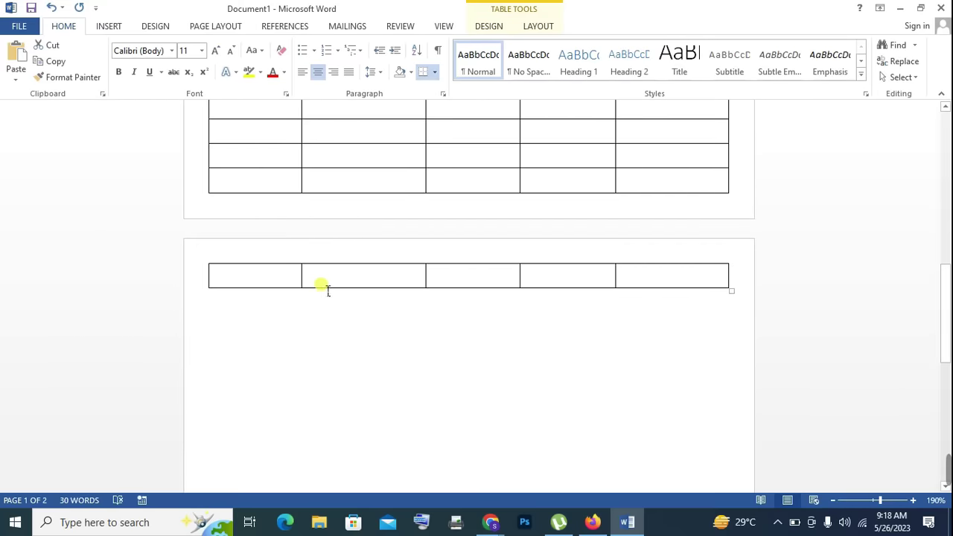
pyautogui.scroll(4, 439, 325)
pyautogui.scroll(2, 405, 334)
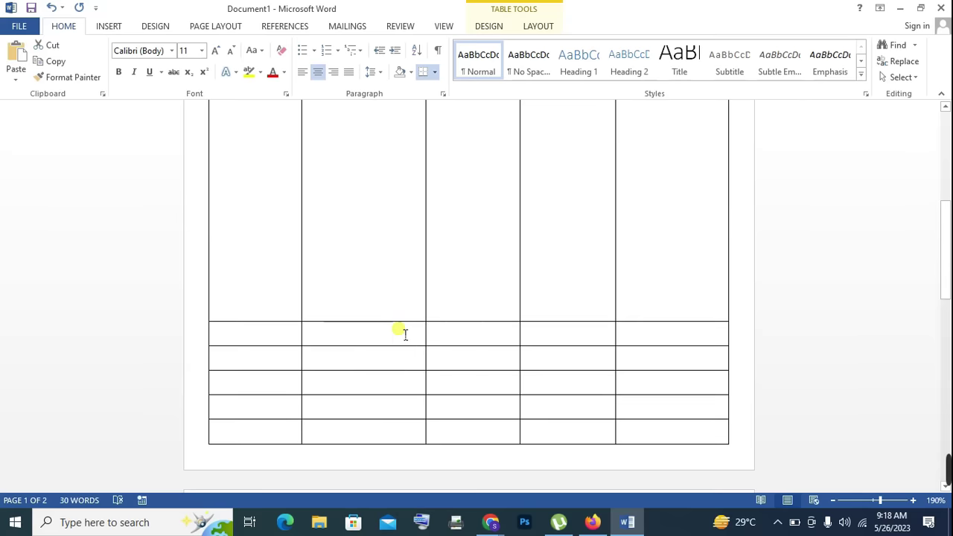
pyautogui.moveTo(405, 333); pyautogui.dragTo(403, 307)
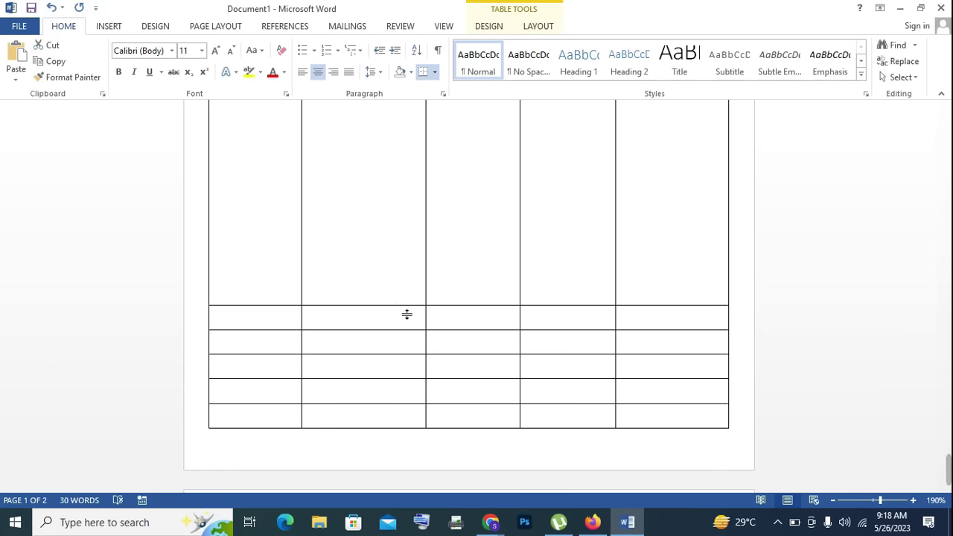
pyautogui.scroll(-3, 395, 304)
pyautogui.scroll(3, 396, 276)
pyautogui.moveTo(395, 253); pyautogui.dragTo(395, 236)
pyautogui.scroll(-3, 406, 298)
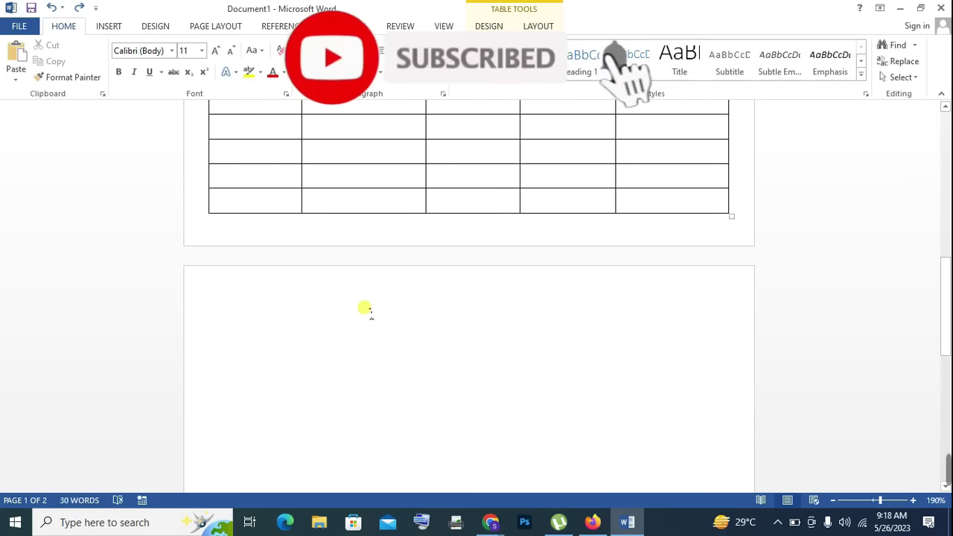
# Step: Merge all cells of the table's last row into one
pyautogui.moveTo(257, 203); pyautogui.dragTo(651, 206)
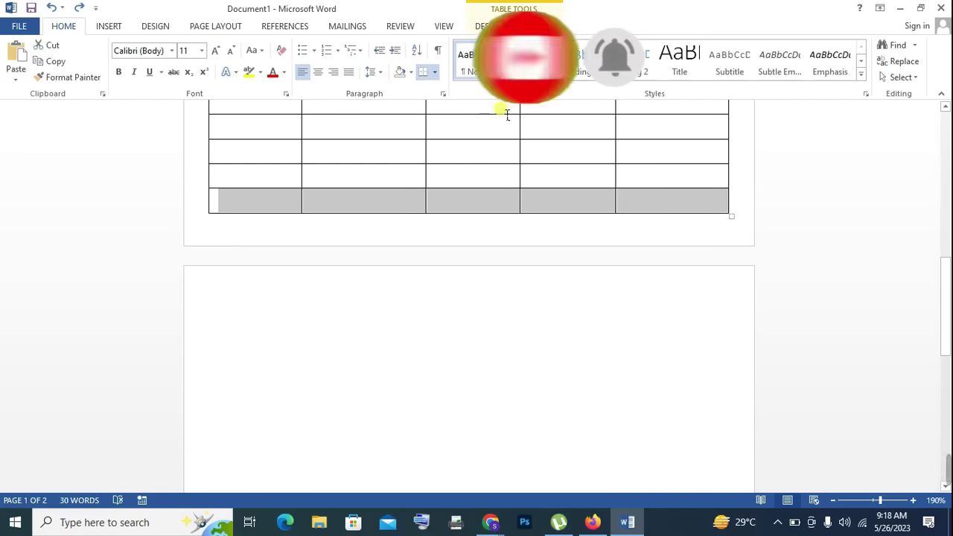
pyautogui.click(544, 26)
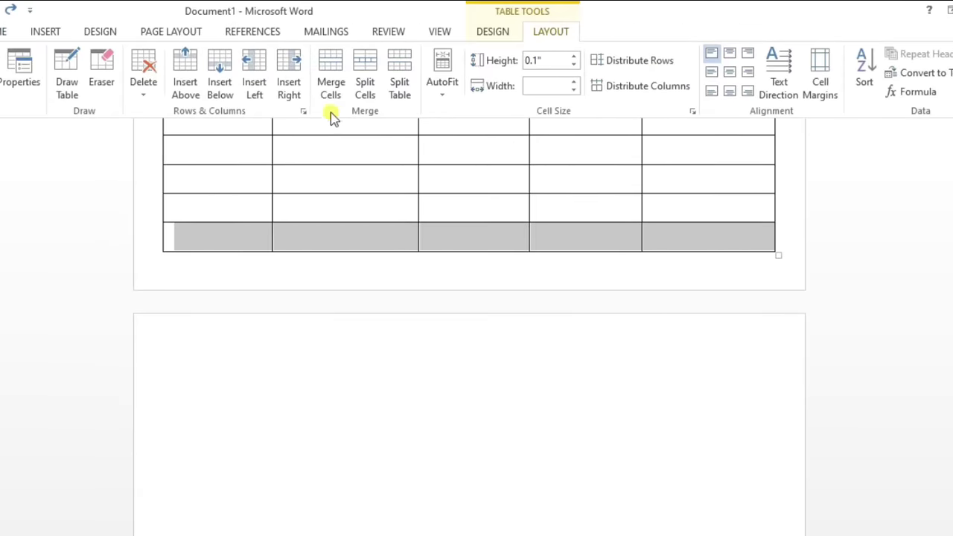
pyautogui.click(332, 80)
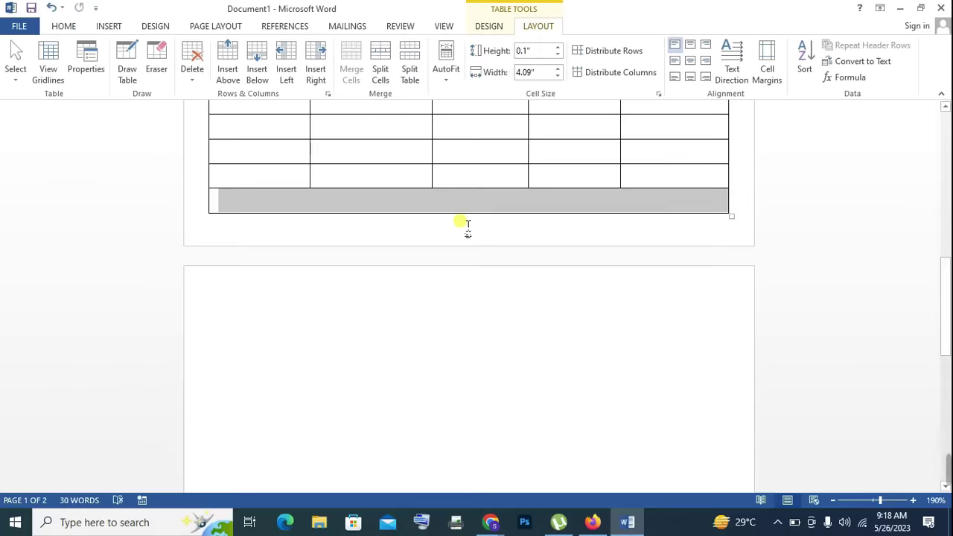
# Step: Type 'Signature' in the merged row and drag its bottom border down to make it taller
pyautogui.click(472, 220)
pyautogui.scroll(1, 491, 246)
pyautogui.write('S')
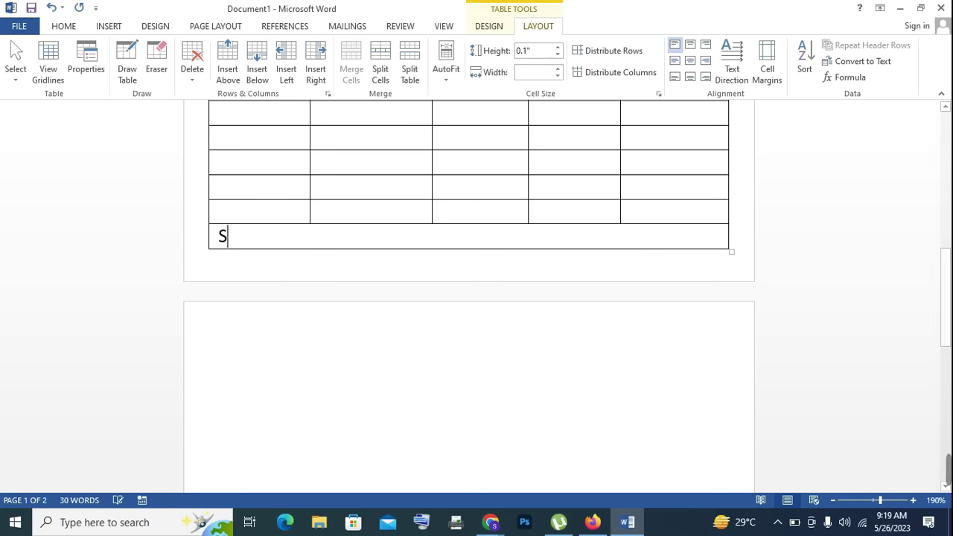
pyautogui.write('ignature')
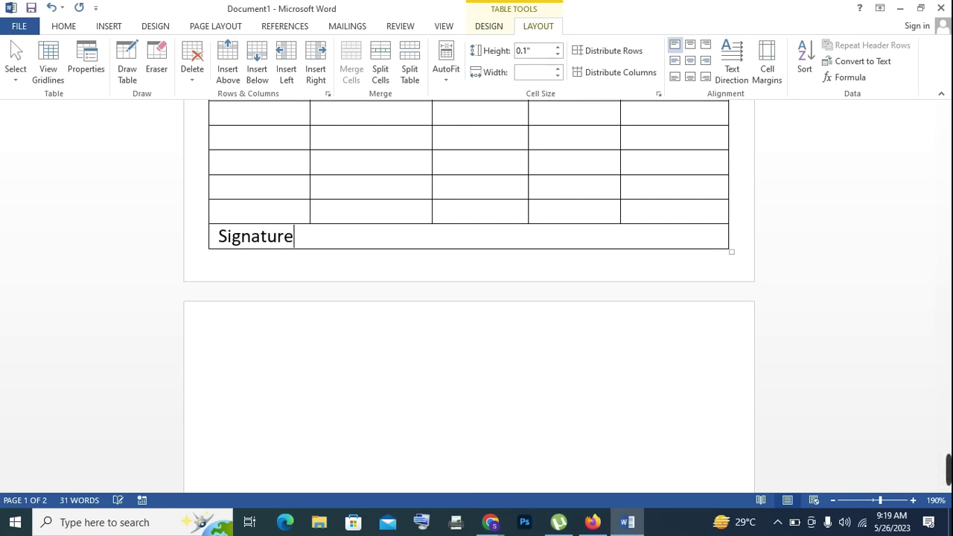
pyautogui.scroll(2, 332, 326)
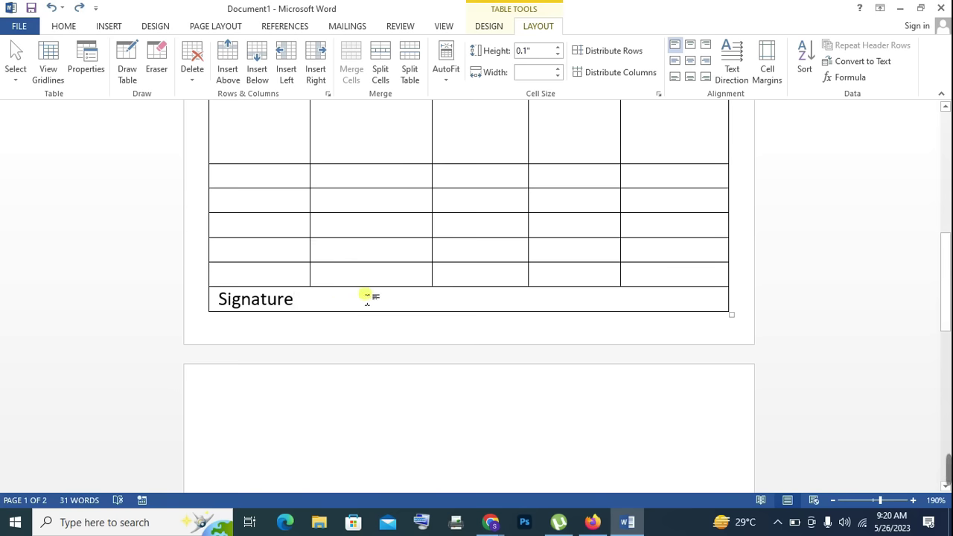
pyautogui.moveTo(362, 175); pyautogui.dragTo(364, 152)
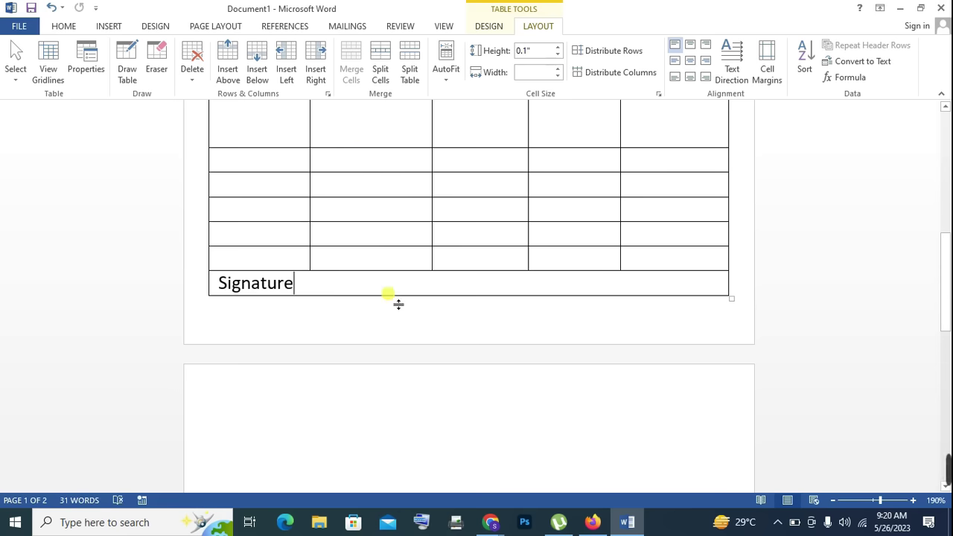
pyautogui.moveTo(398, 304); pyautogui.dragTo(388, 319)
# Step: Set the Signature cell's vertical alignment to Bottom in Table Properties
pyautogui.click(215, 283)
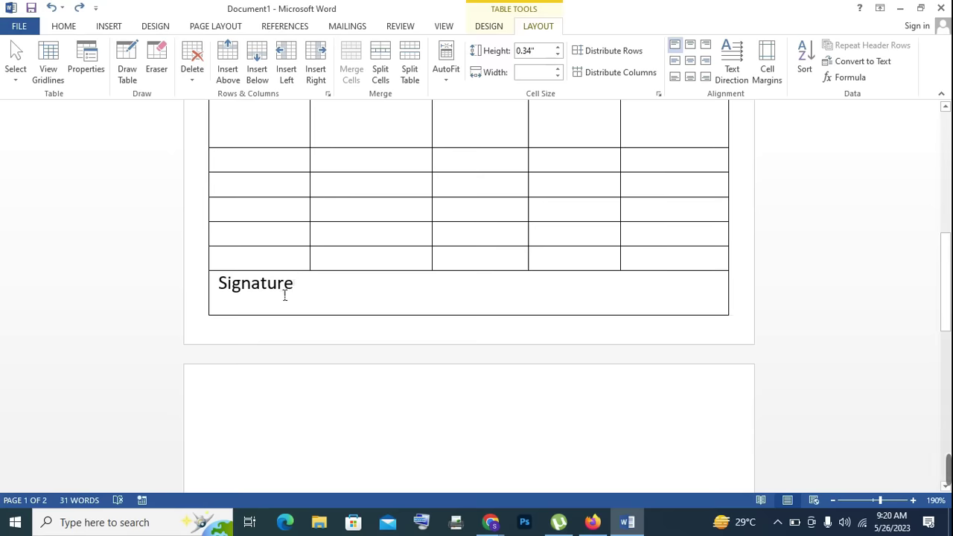
pyautogui.moveTo(284, 295); pyautogui.dragTo(222, 291)
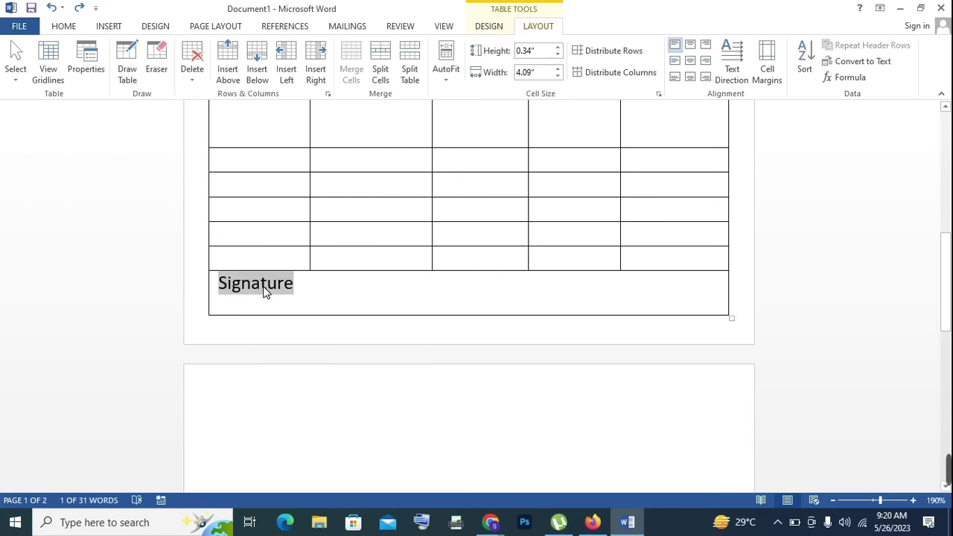
pyautogui.rightClick(265, 291)
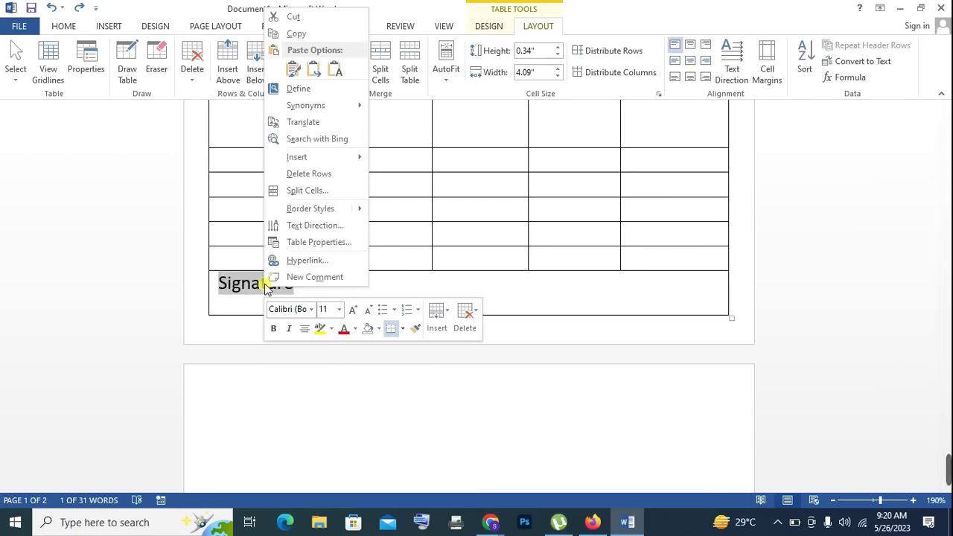
pyautogui.click(309, 244)
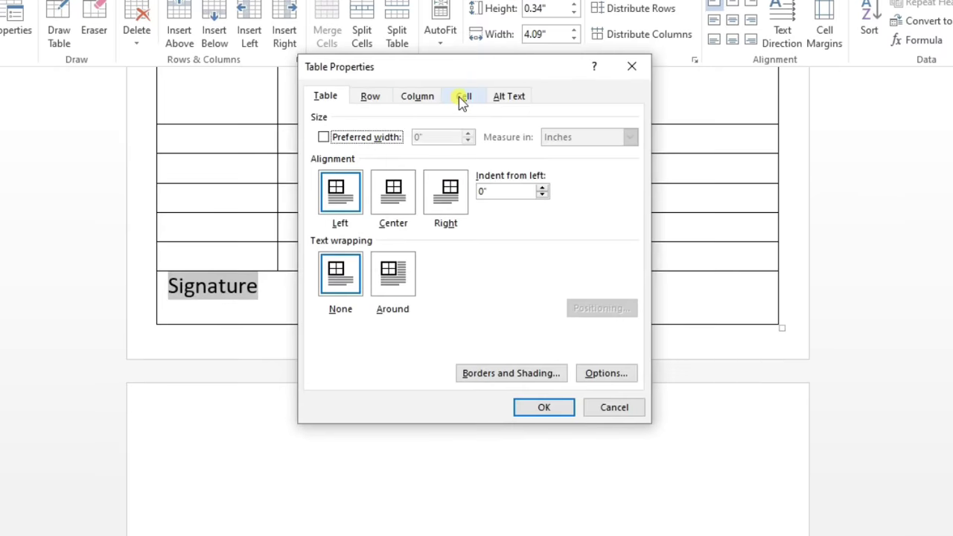
pyautogui.click(463, 125)
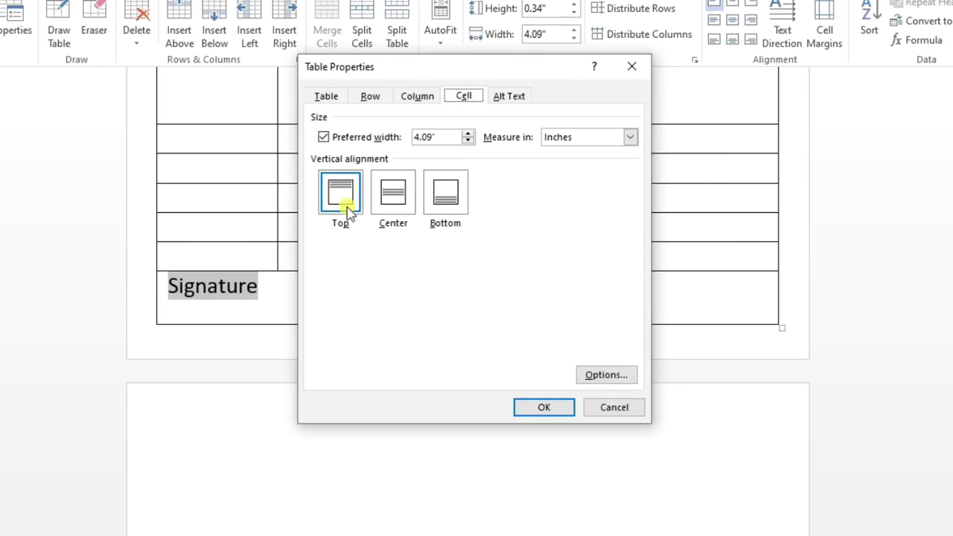
pyautogui.click(446, 203)
pyautogui.click(542, 407)
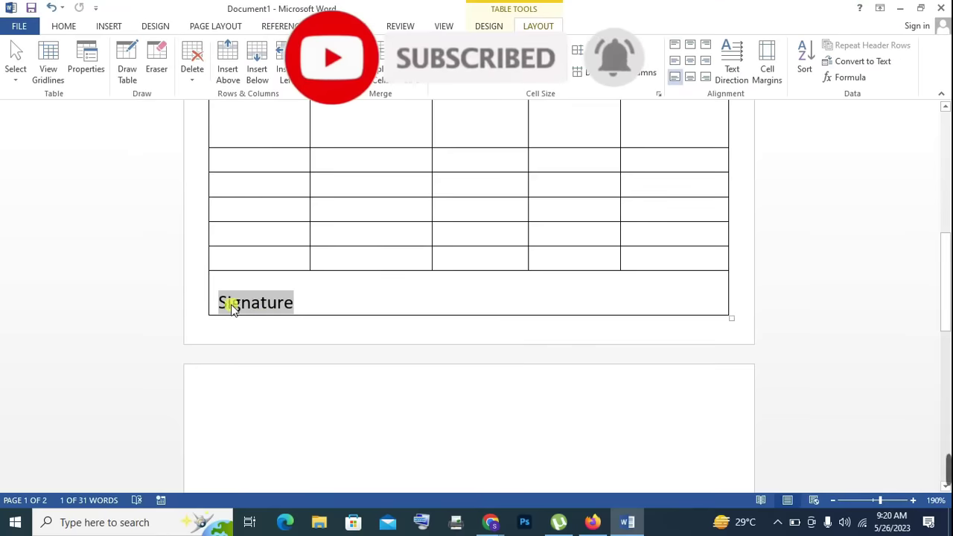
# Step: Push 'Signature' to the right end of the merged bottom row
pyautogui.click(229, 304)
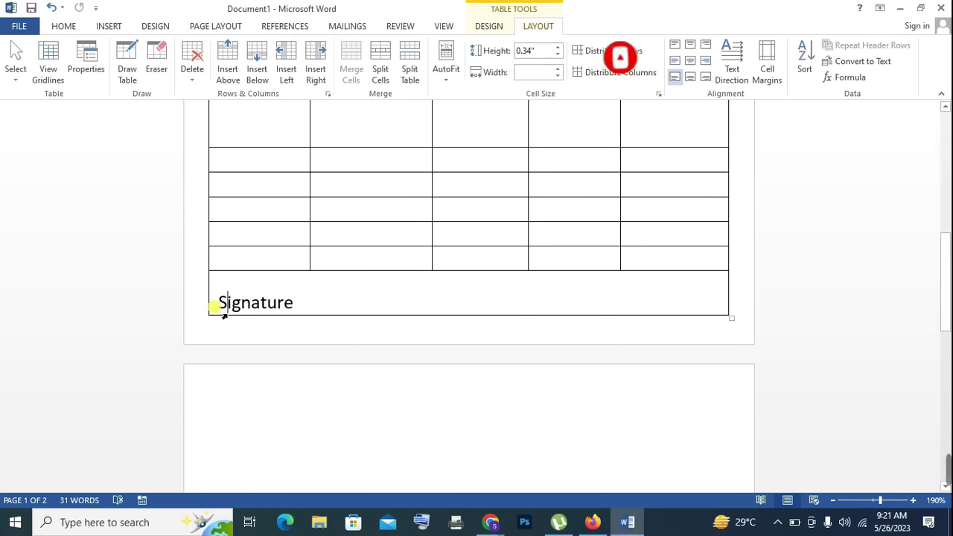
pyautogui.click(217, 303)
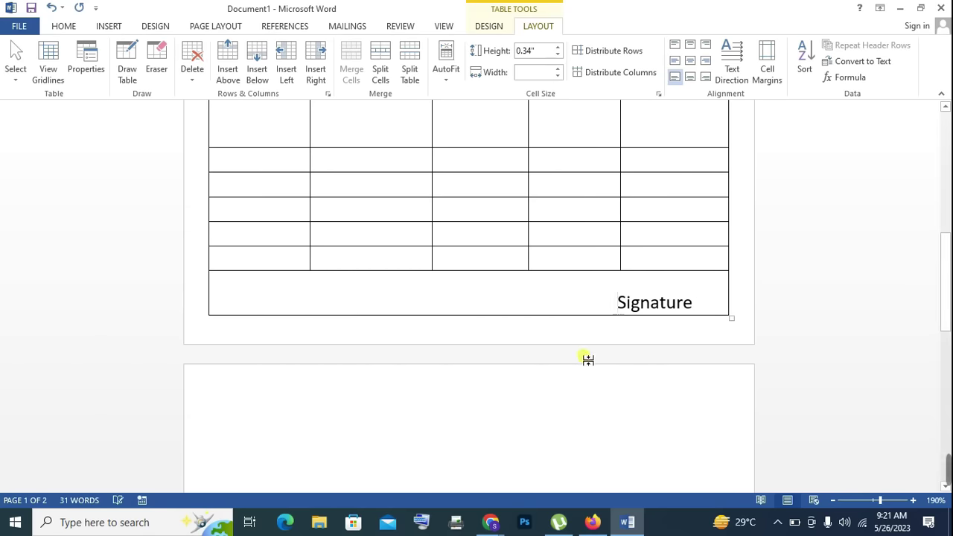
pyautogui.click(711, 339)
# Step: Merge the row above Signature into one 'In Word:' cell and add the Total, Dis., Gst., Total labels
pyautogui.moveTo(271, 265); pyautogui.dragTo(654, 261)
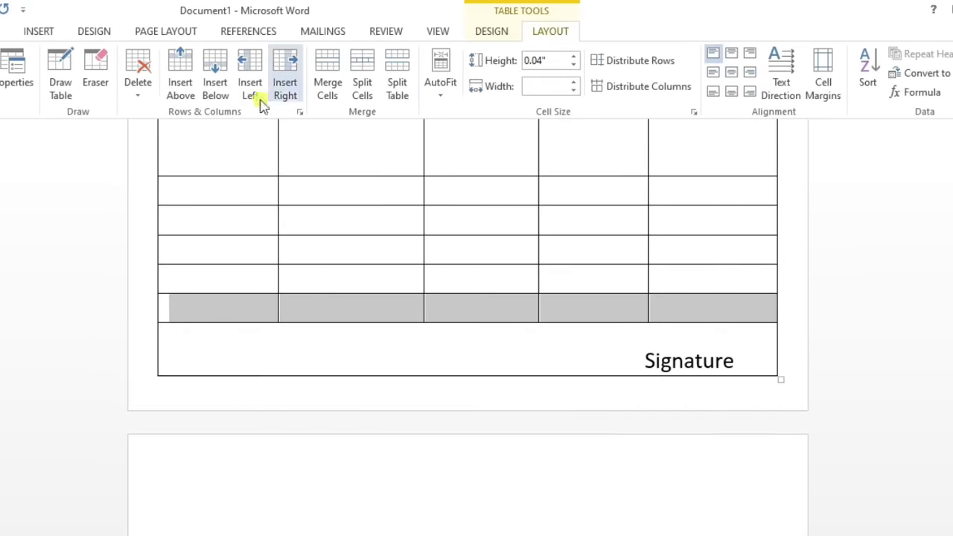
pyautogui.click(329, 75)
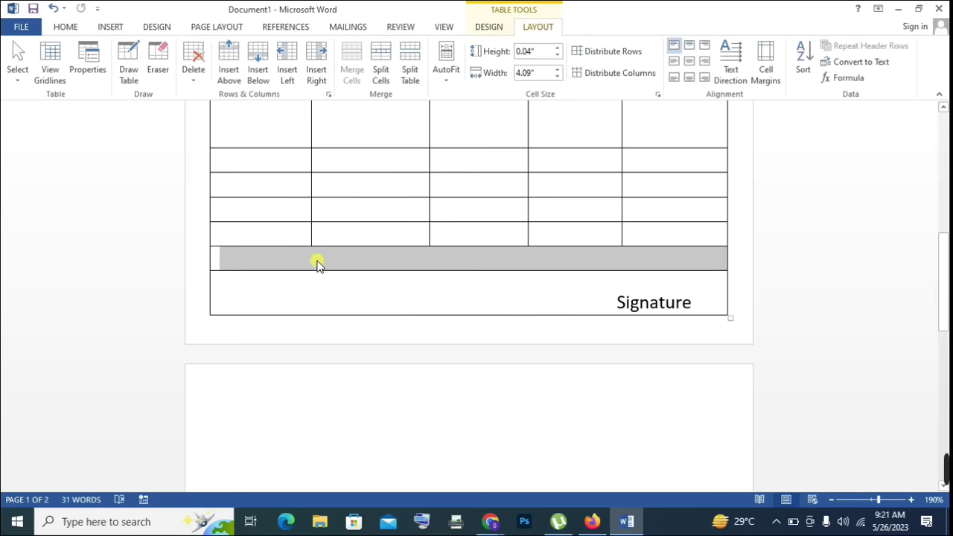
pyautogui.click(318, 266)
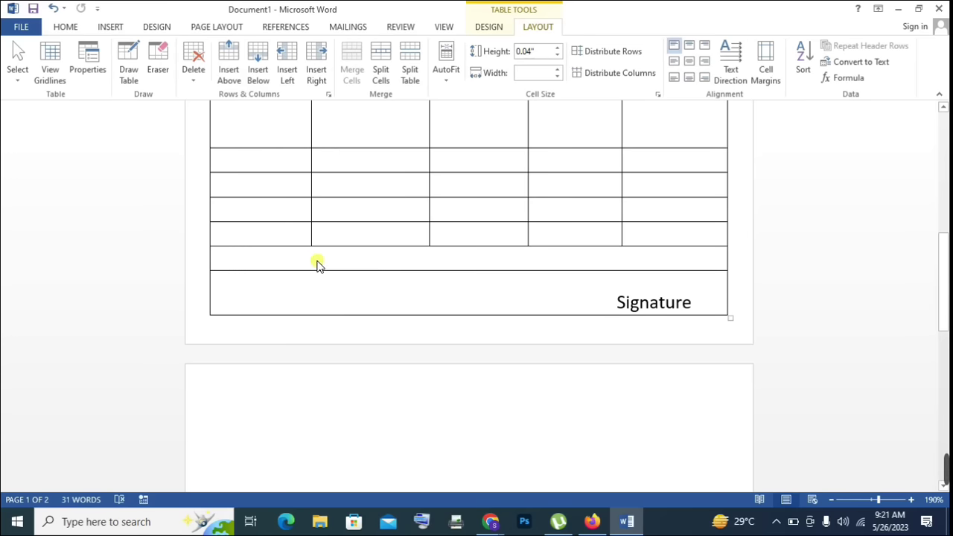
pyautogui.write('In Wor')
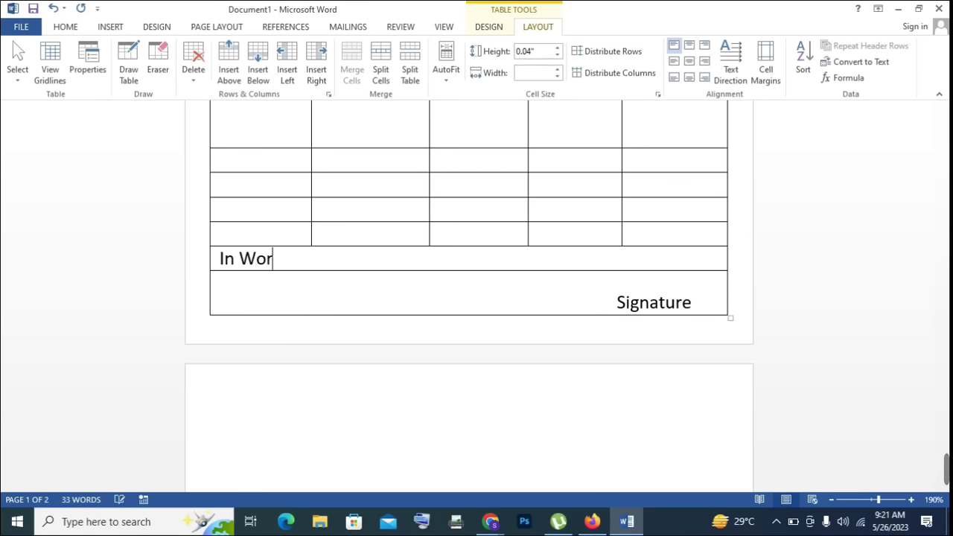
pyautogui.write('d:')
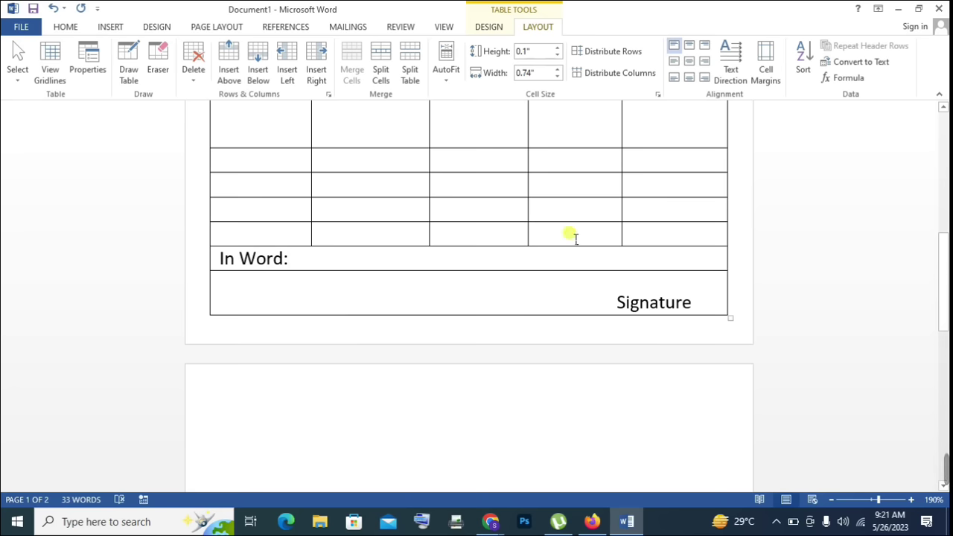
pyautogui.write('Total')
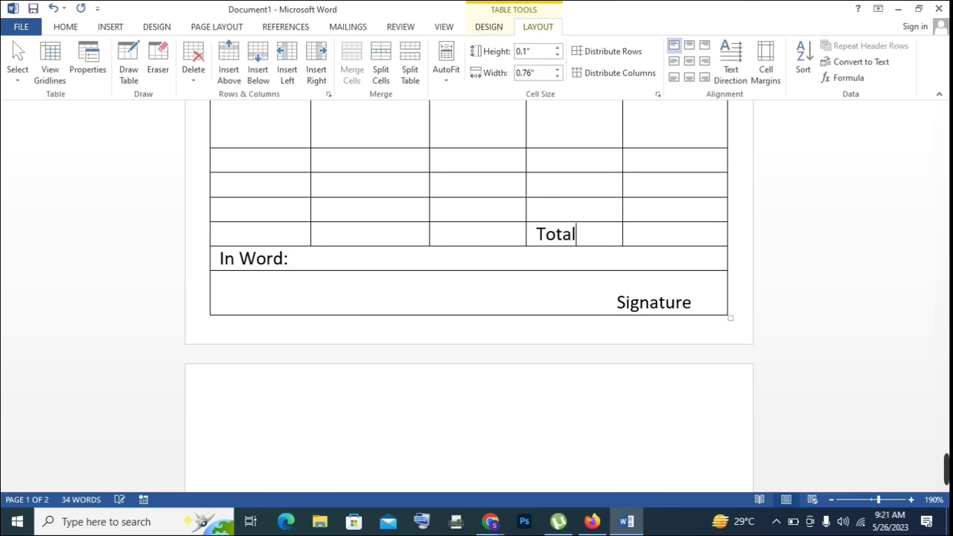
pyautogui.write('Gst')
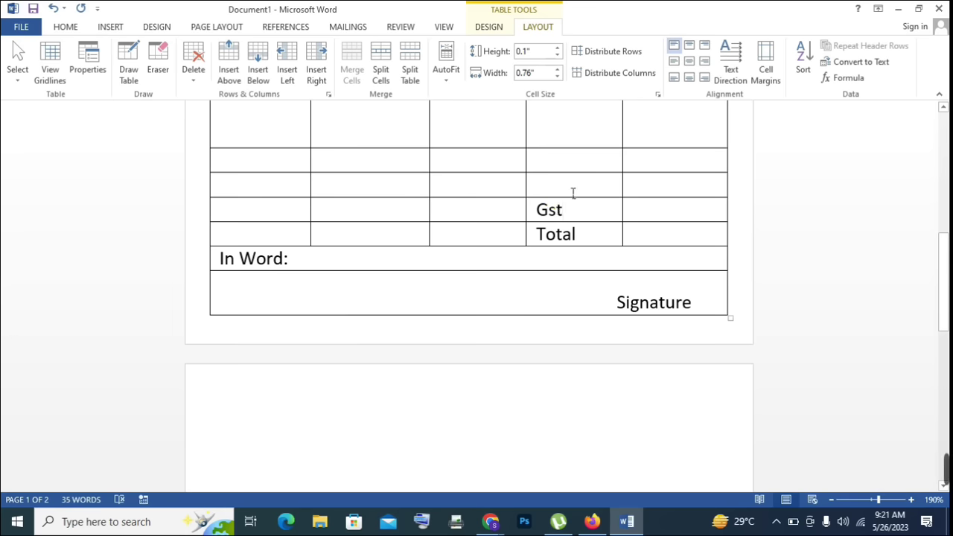
pyautogui.write('Dis')
pyautogui.write('.')
pyautogui.press('Up')
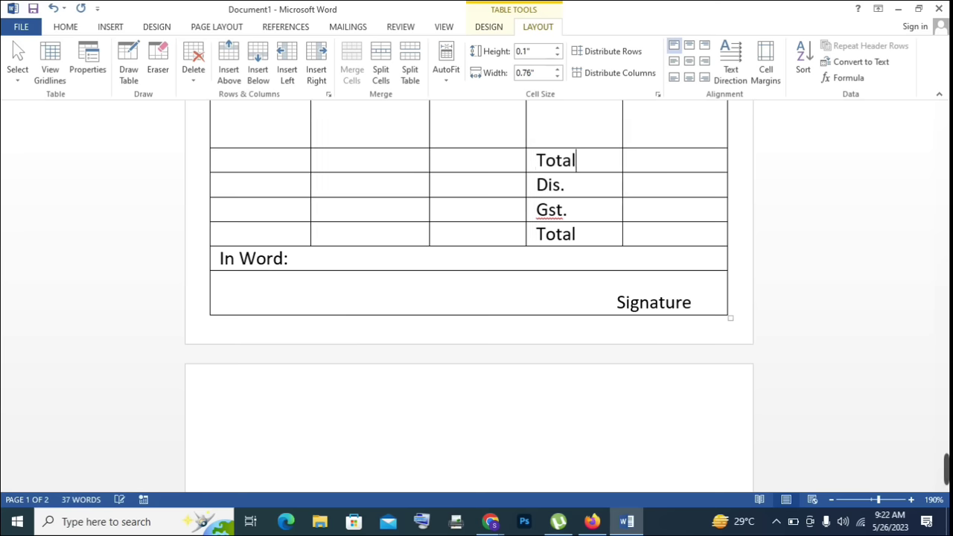
pyautogui.scroll(5, 601, 211)
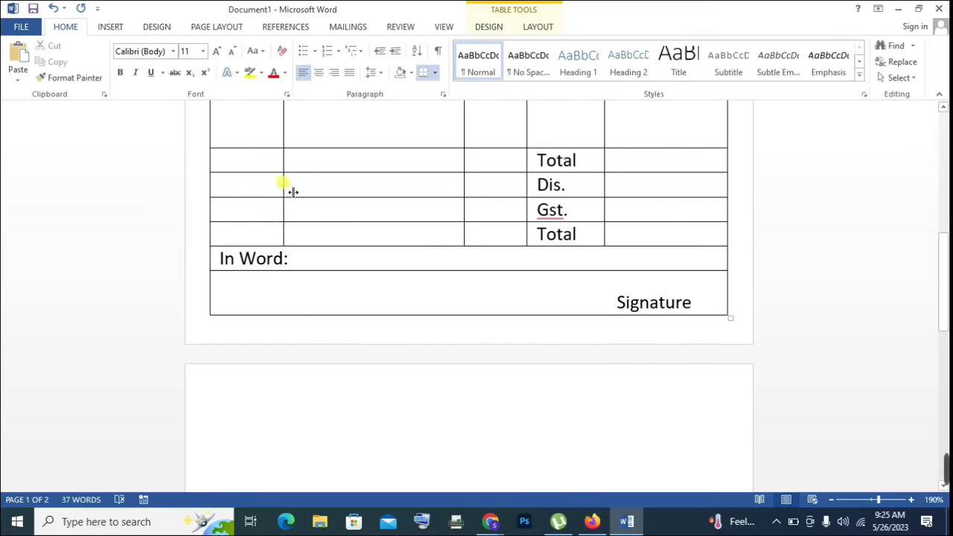
# Step: Drag the column borders to widen the Particulars column and narrow S.N
pyautogui.moveTo(292, 192); pyautogui.dragTo(448, 305)
pyautogui.scroll(8, 314, 206)
pyautogui.moveTo(276, 304); pyautogui.dragTo(269, 304)
pyautogui.scroll(-1, 610, 317)
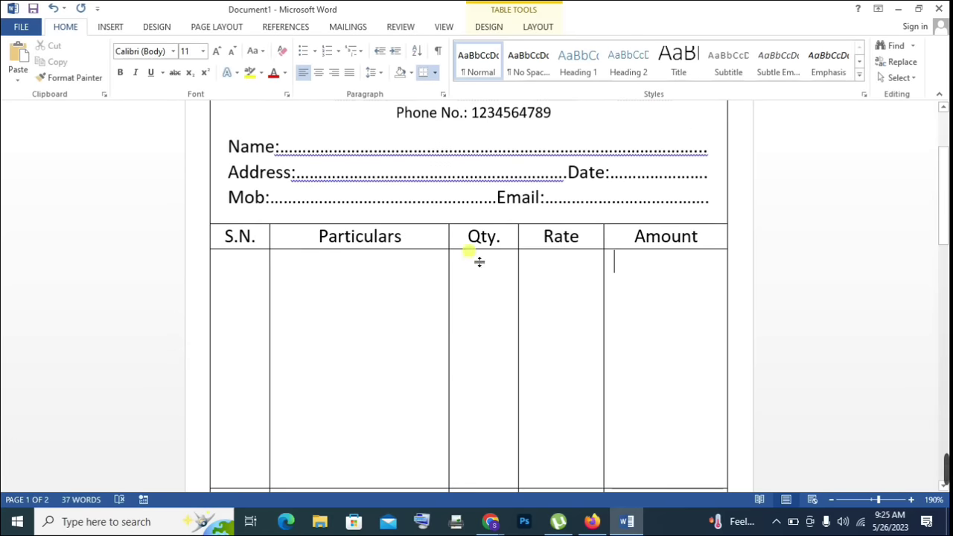
pyautogui.scroll(-1, 465, 308)
pyautogui.scroll(1, 450, 322)
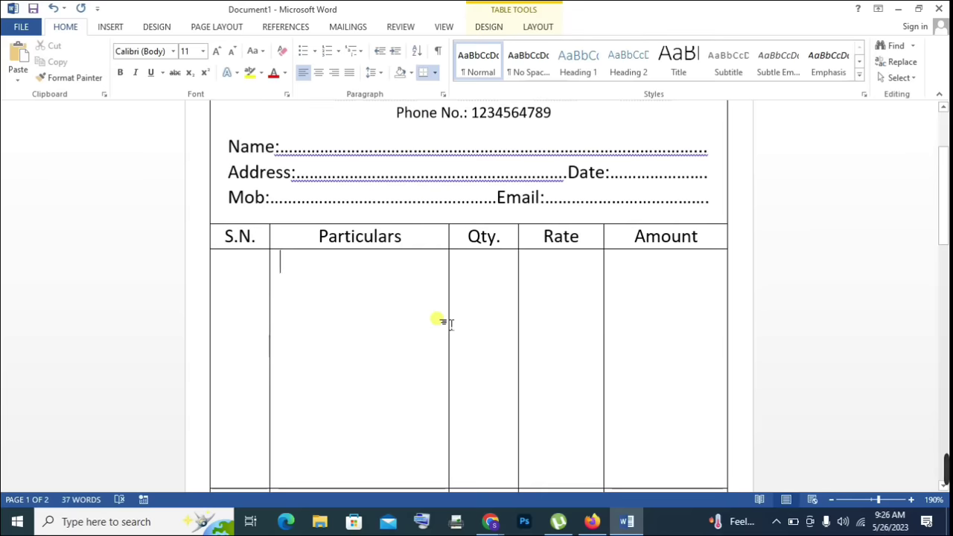
pyautogui.scroll(-2, 444, 324)
pyautogui.scroll(-3, 442, 327)
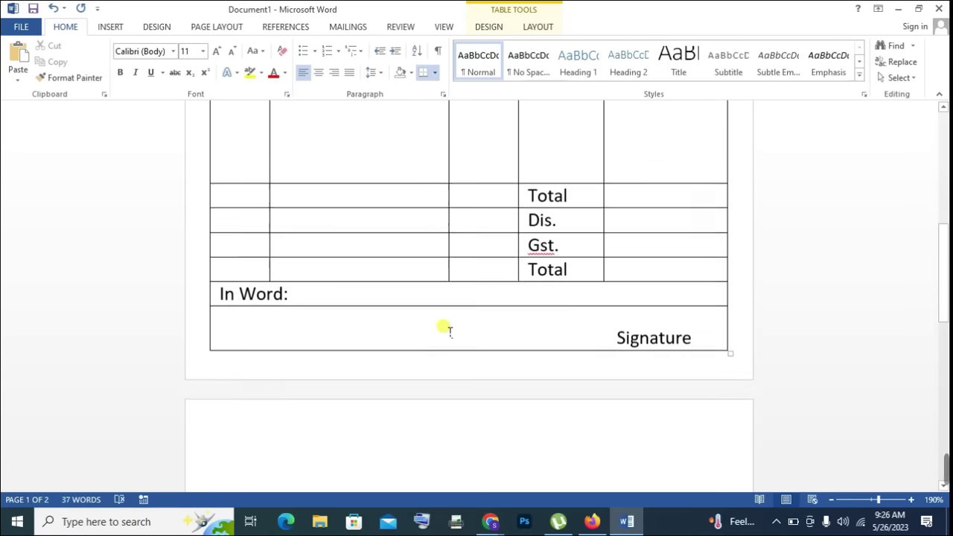
pyautogui.scroll(1, 446, 333)
pyautogui.scroll(1, 401, 316)
# Step: Merge the S.N., Particulars and Qty cells beside the totals rows, one column at a time
pyautogui.moveTo(240, 311); pyautogui.dragTo(242, 387)
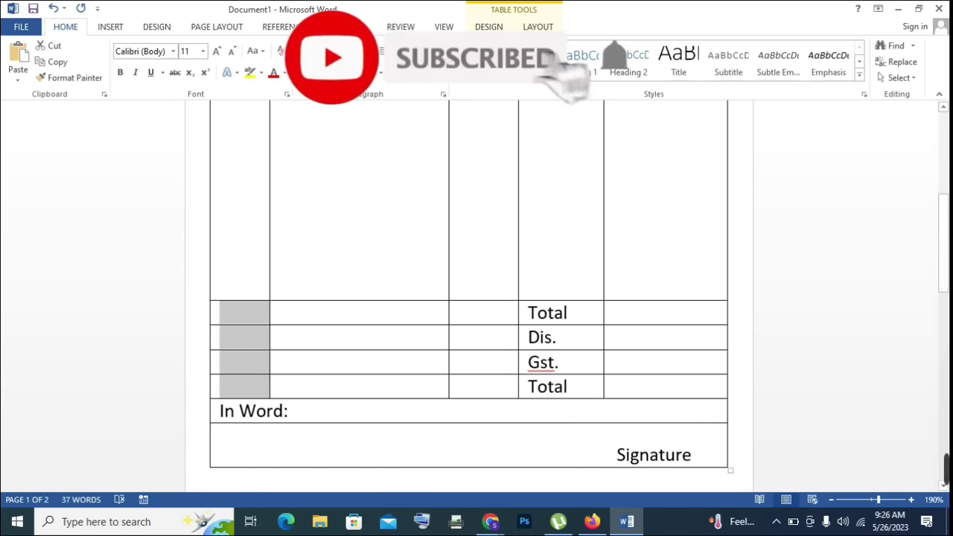
pyautogui.click(537, 26)
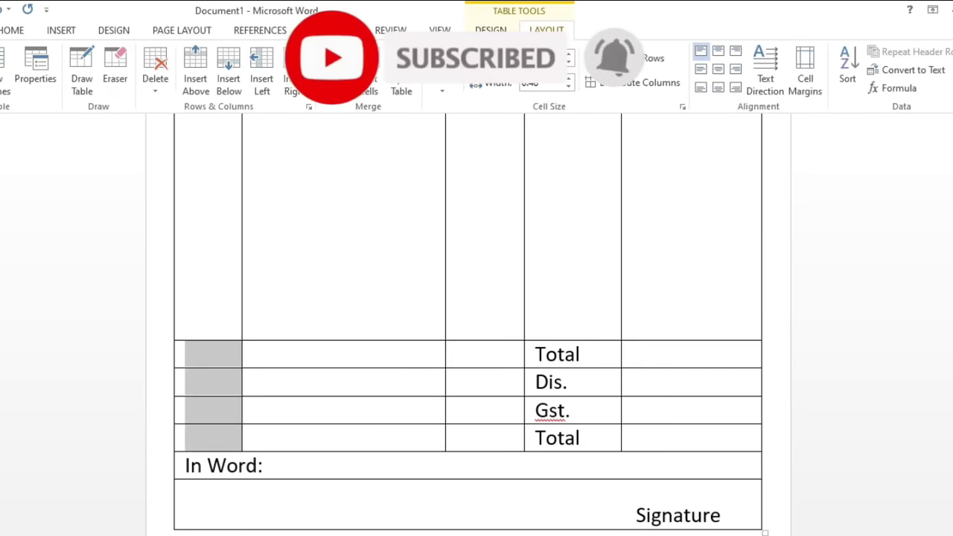
pyautogui.click(368, 82)
pyautogui.moveTo(305, 354); pyautogui.dragTo(308, 431)
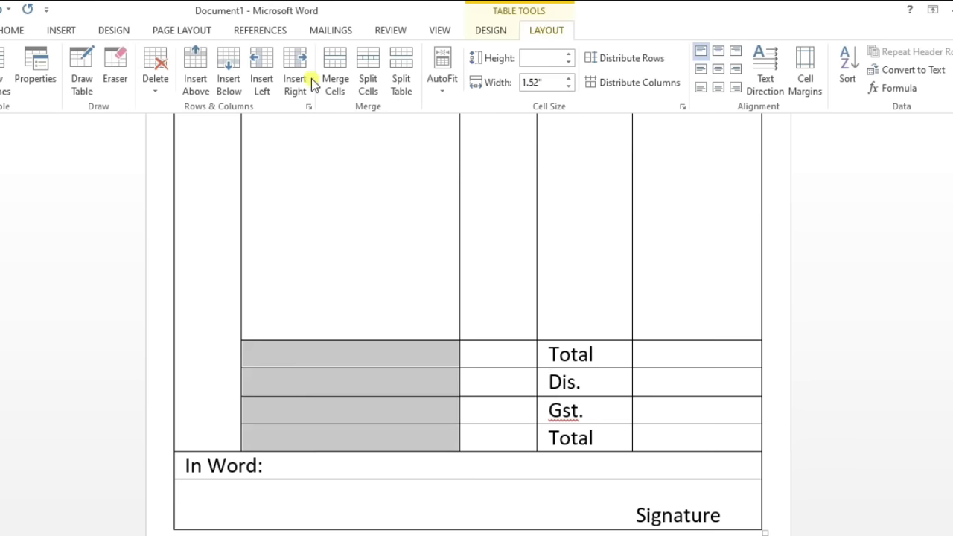
pyautogui.click(342, 64)
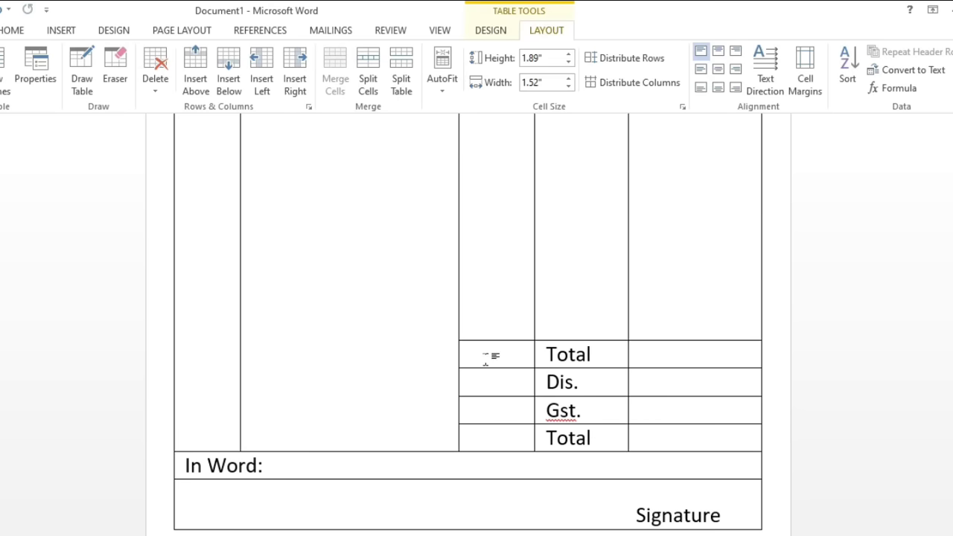
pyautogui.moveTo(485, 357); pyautogui.dragTo(485, 438)
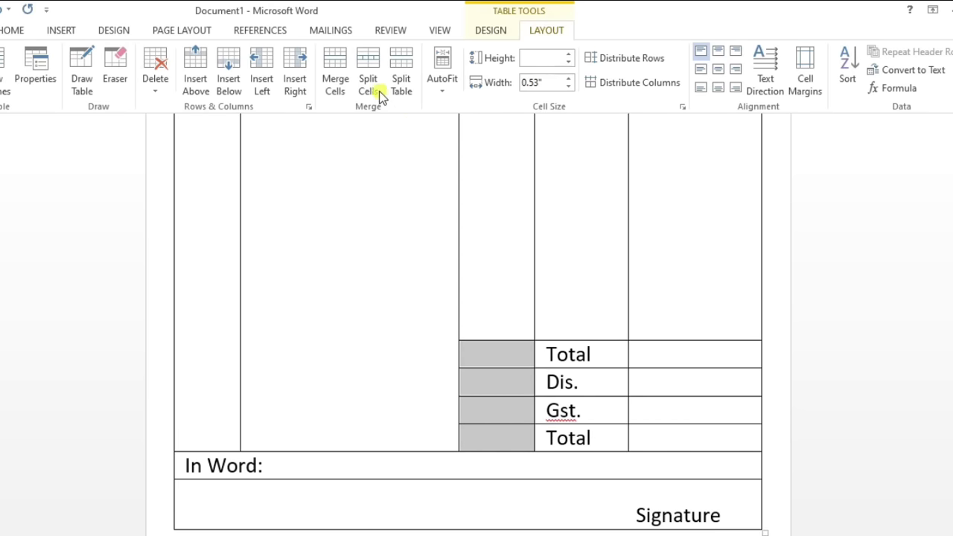
pyautogui.click(334, 64)
# Step: Select the whole column heading row of the item table
pyautogui.scroll(10, 637, 365)
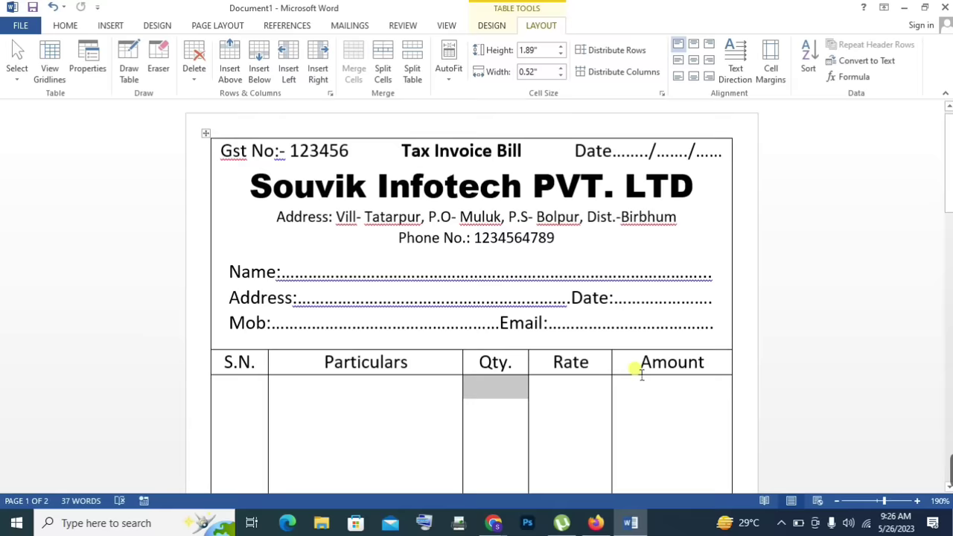
pyautogui.scroll(-3, 606, 368)
pyautogui.click(602, 367)
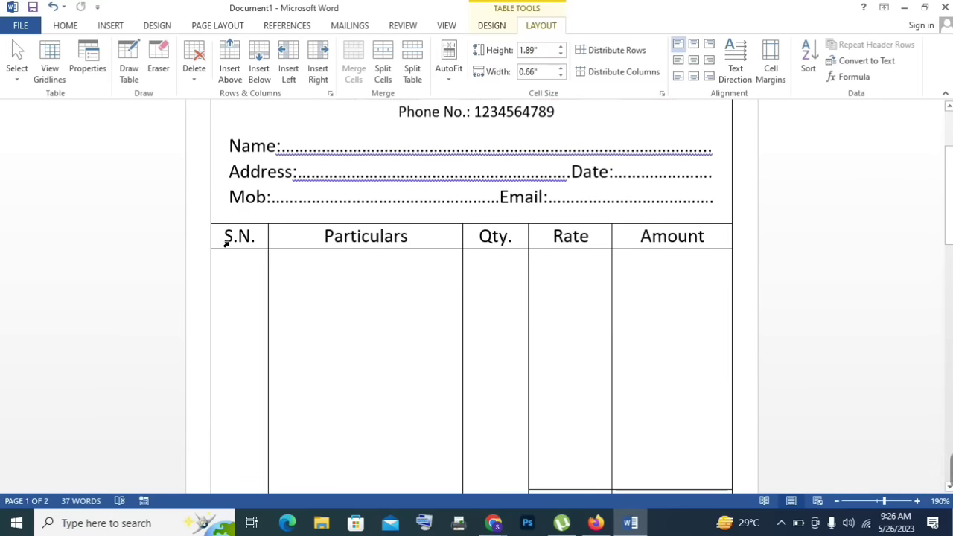
pyautogui.moveTo(226, 243); pyautogui.dragTo(660, 245)
# Step: Make the column headings and the word Signature bold
pyautogui.hotkey('ctrl', 'b')
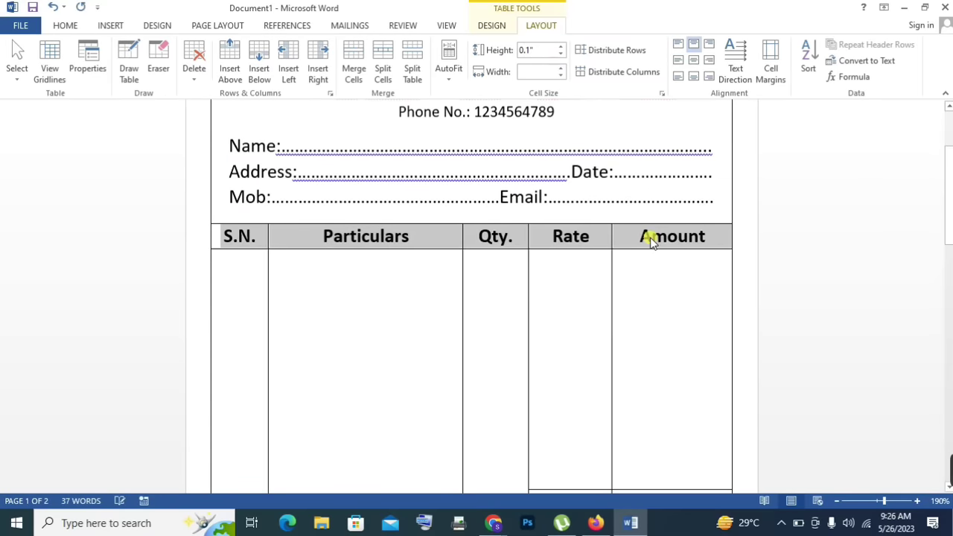
pyautogui.click(606, 333)
pyautogui.scroll(-3, 607, 332)
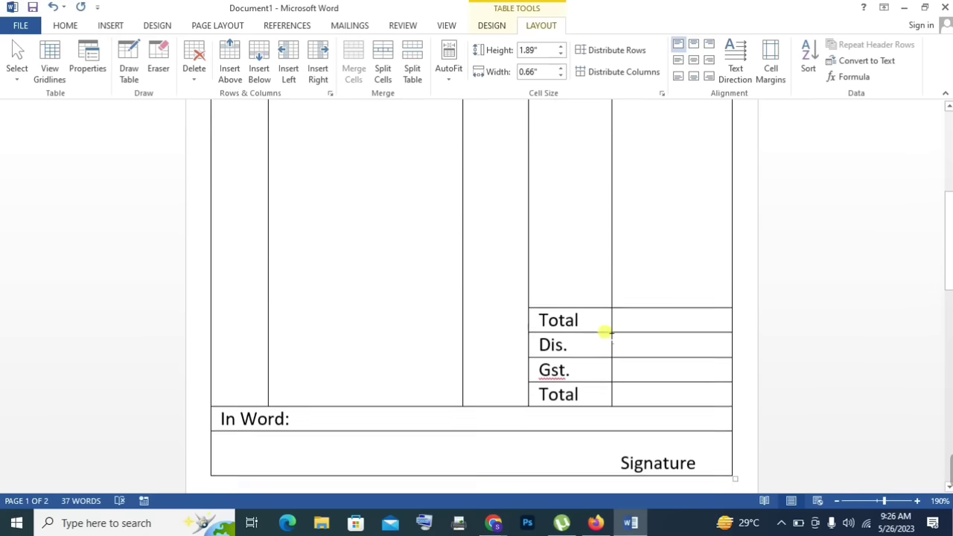
pyautogui.scroll(-3, 607, 333)
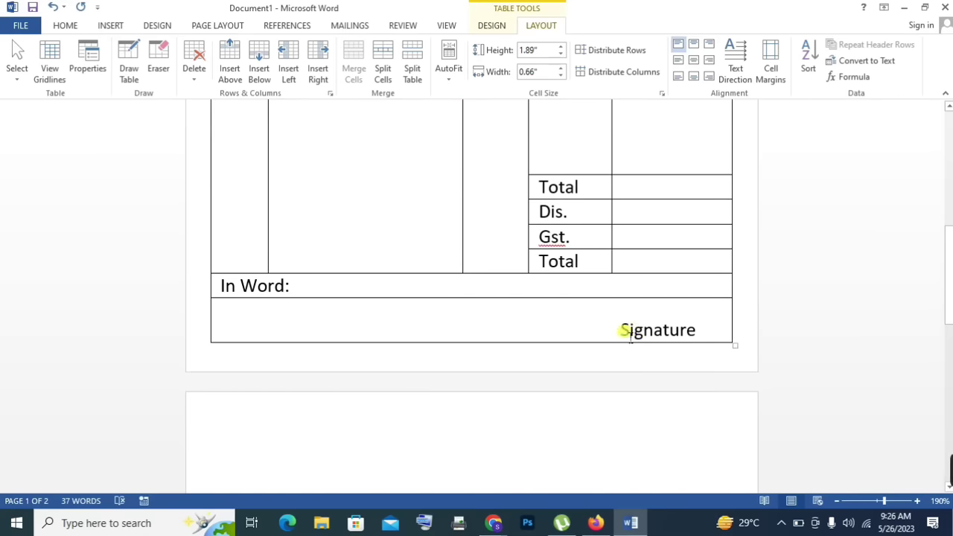
pyautogui.moveTo(659, 337); pyautogui.dragTo(702, 335)
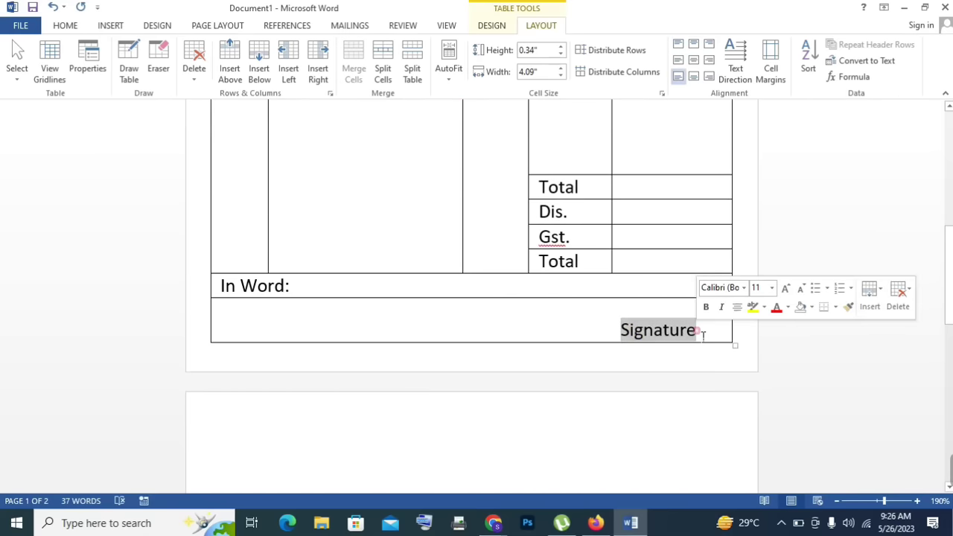
pyautogui.hotkey('ctrl', 'b')
pyautogui.click(517, 328)
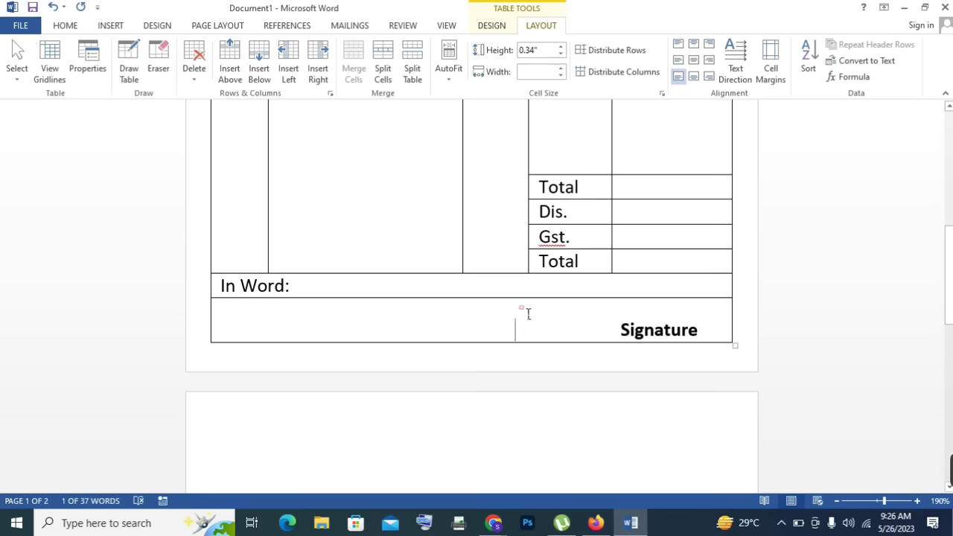
# Step: Make the Total, Dis., Gst., Total labels and the In Word: row bold
pyautogui.moveTo(542, 185); pyautogui.dragTo(553, 260)
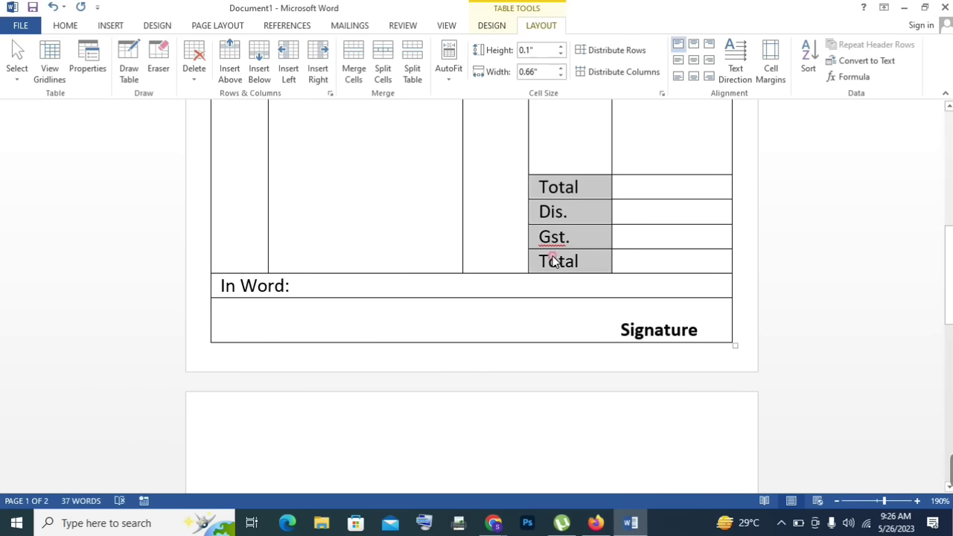
pyautogui.hotkey('ctrl', 'b')
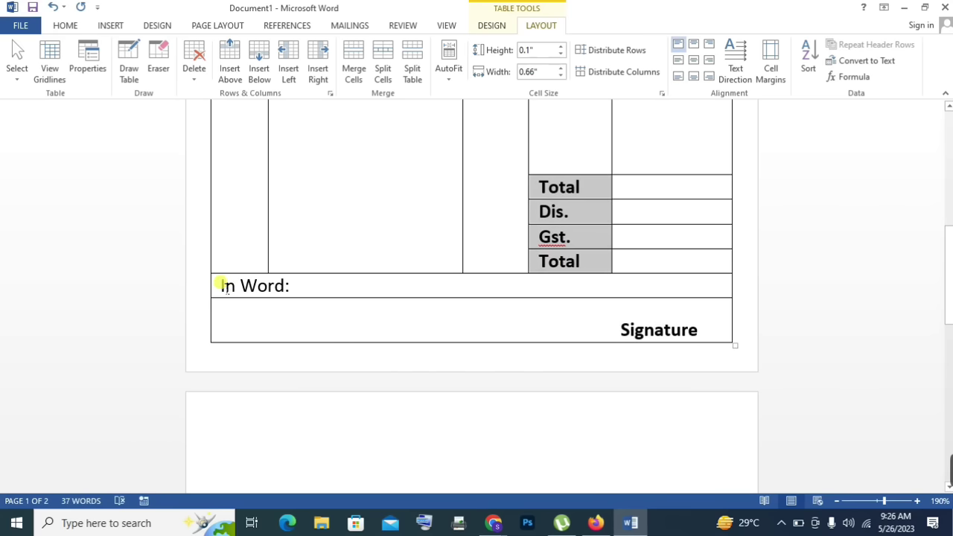
pyautogui.click(218, 283)
pyautogui.hotkey('ctrl', 'b')
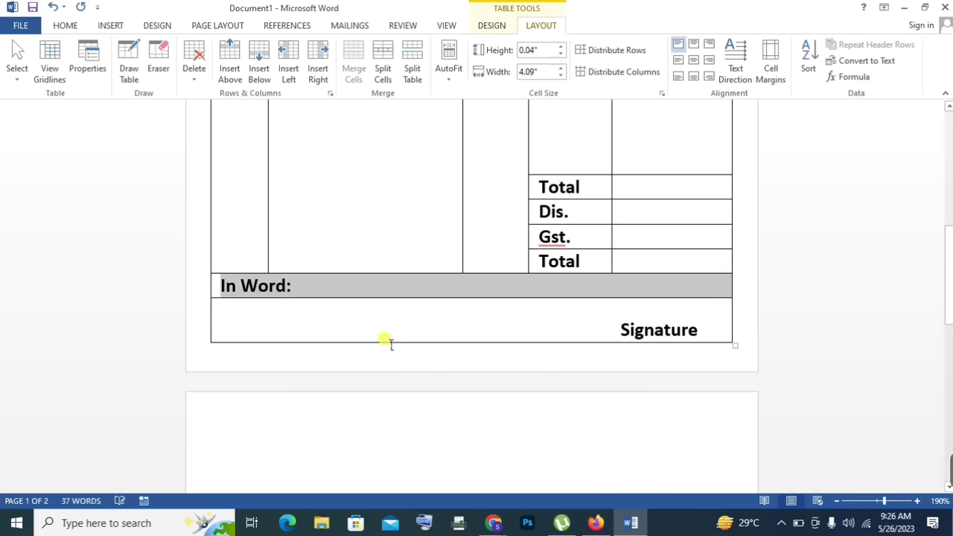
pyautogui.click(388, 336)
pyautogui.scroll(3, 491, 339)
pyautogui.scroll(5, 491, 338)
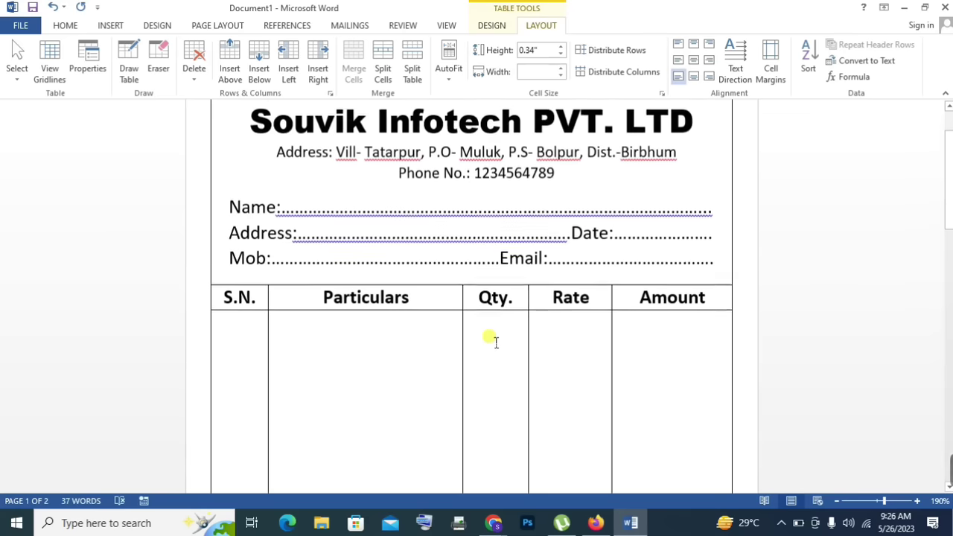
pyautogui.scroll(2, 496, 341)
pyautogui.scroll(-8, 466, 302)
pyautogui.scroll(-2, 466, 300)
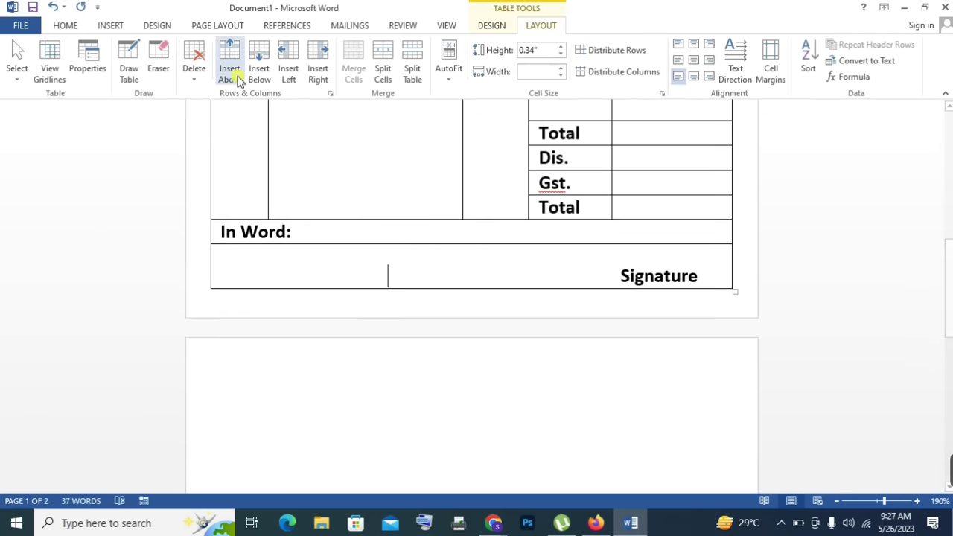
# Step: Draw a straight Line shape just above the word Signature
pyautogui.click(111, 27)
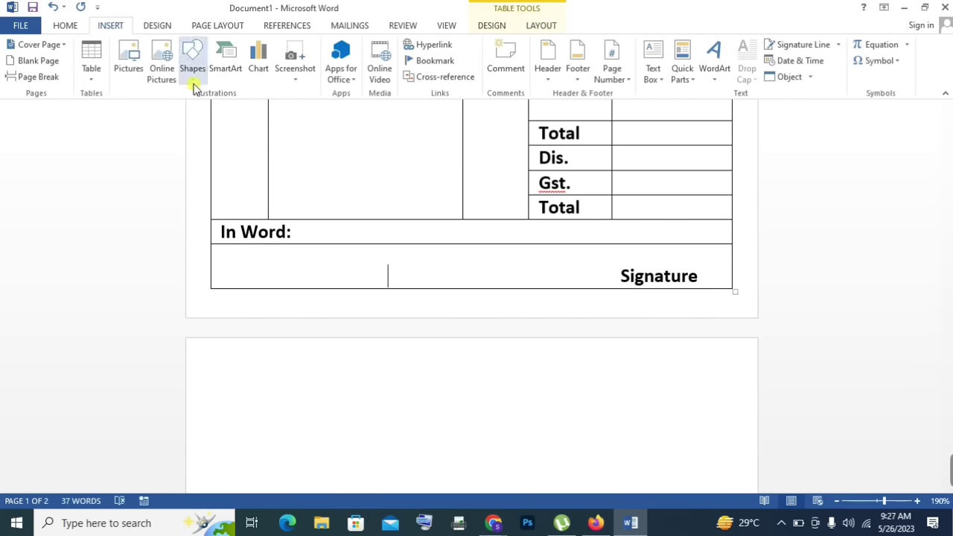
pyautogui.click(187, 78)
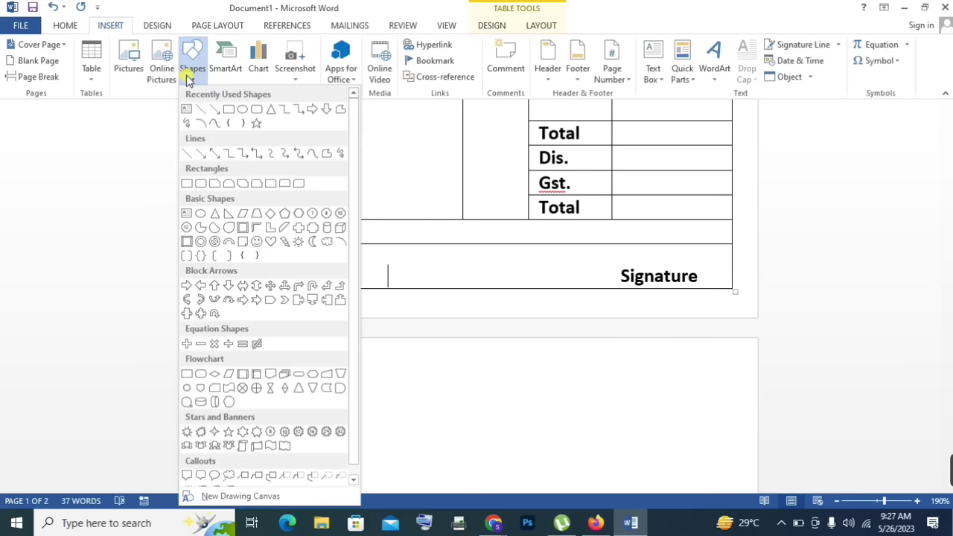
pyautogui.click(200, 111)
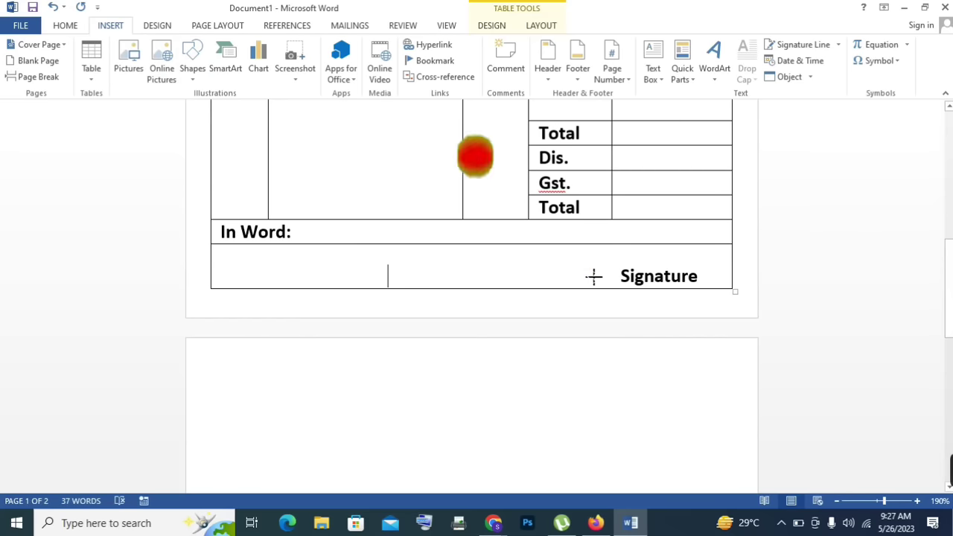
pyautogui.moveTo(586, 275)
pyautogui.mouseDown()
pyautogui.moveTo(730, 284)
pyautogui.moveTo(602, 280)
pyautogui.moveTo(641, 274)
pyautogui.mouseUp()
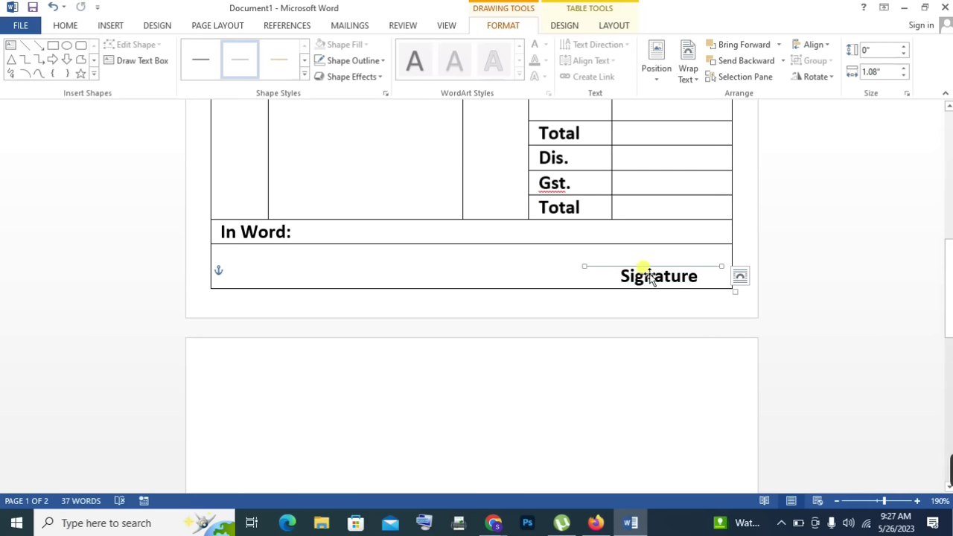
# Step: Give the signature line a thin outline weight and a black outline colour
pyautogui.click(381, 63)
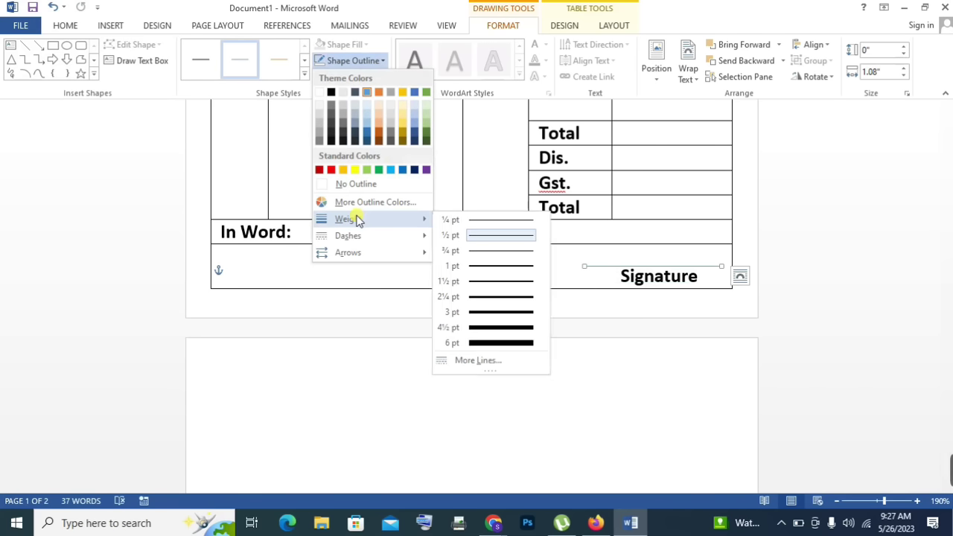
pyautogui.moveTo(348, 219)
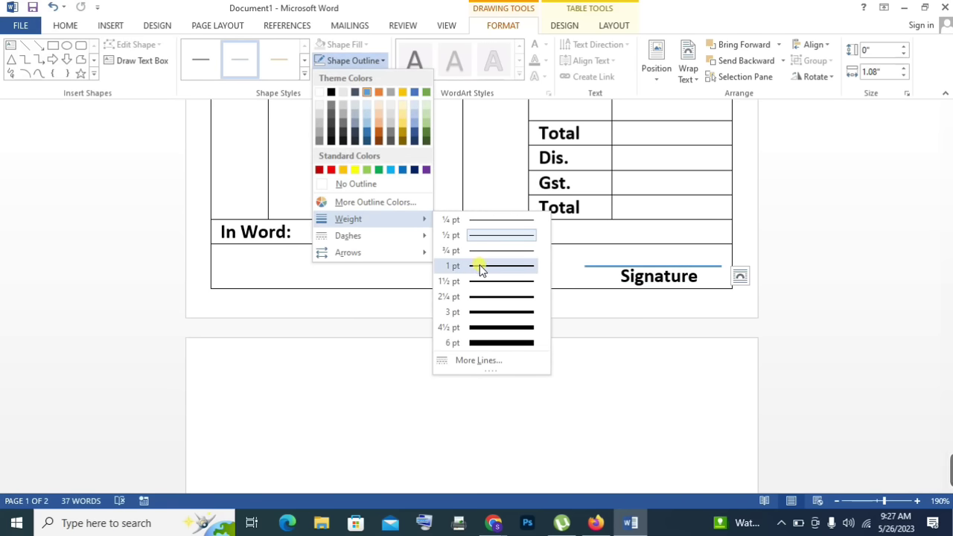
pyautogui.click(485, 254)
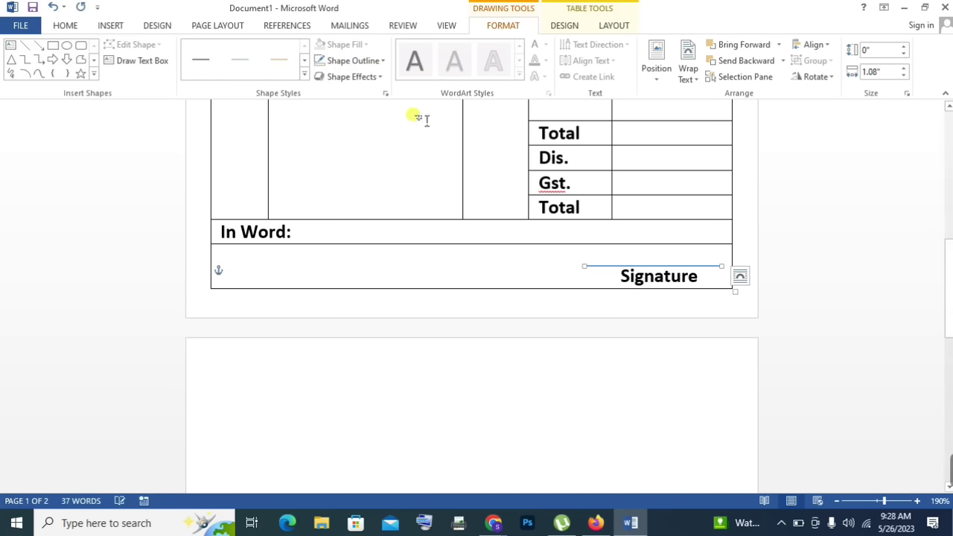
pyautogui.click(385, 63)
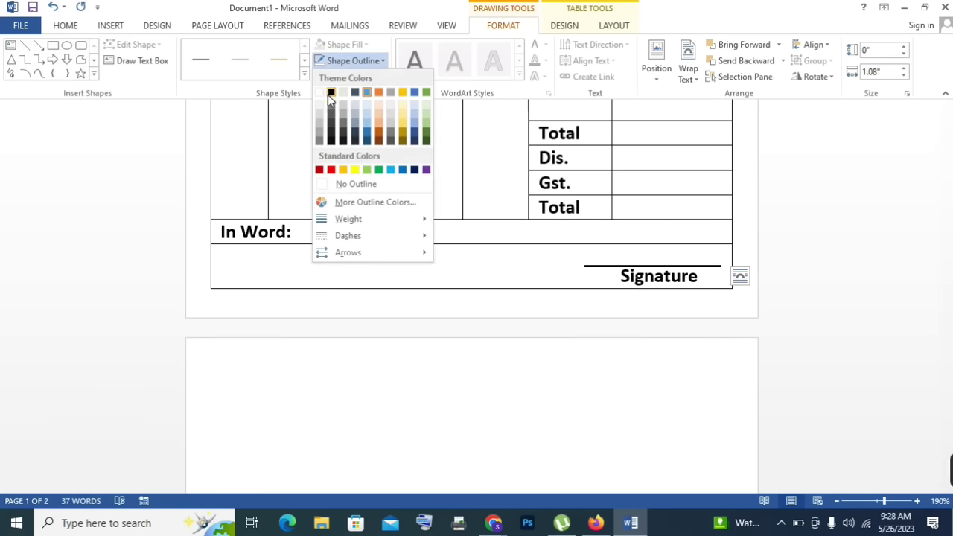
pyautogui.click(330, 94)
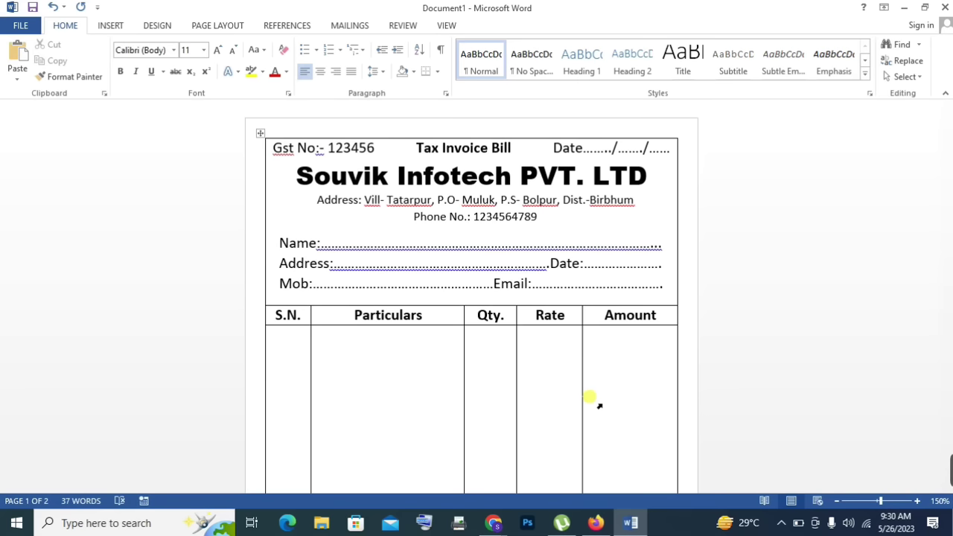
# Step: Apply Yellow as the Page Color from the Design tab and check the page
pyautogui.click(380, 370)
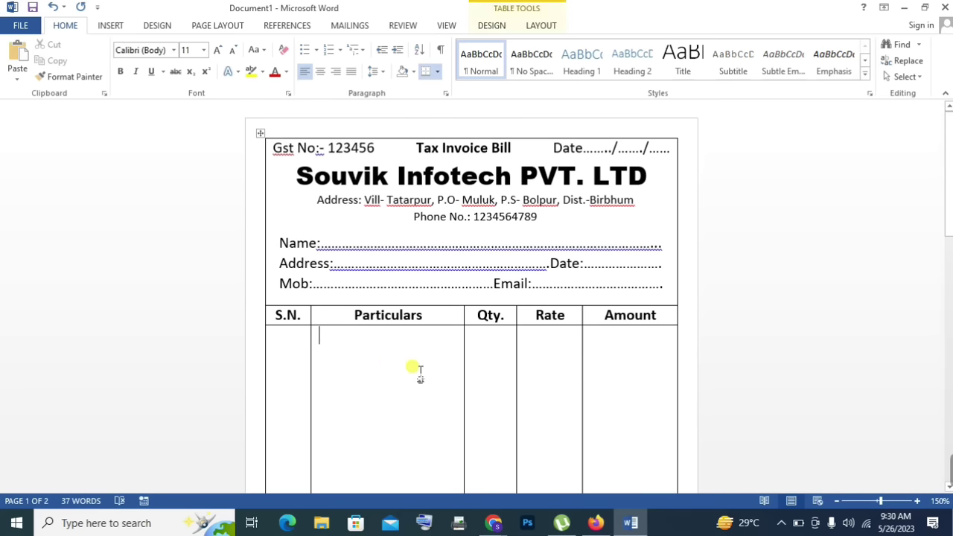
pyautogui.click(158, 27)
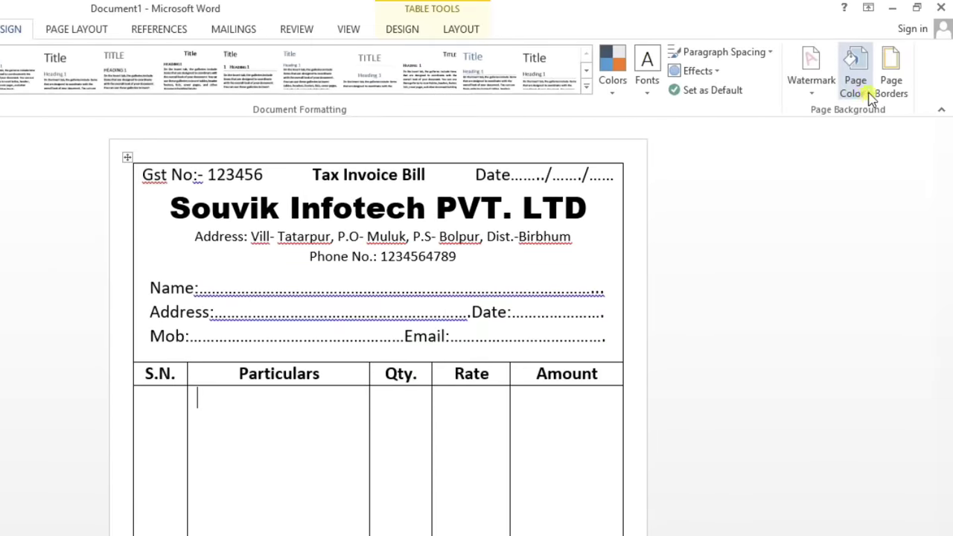
pyautogui.click(871, 97)
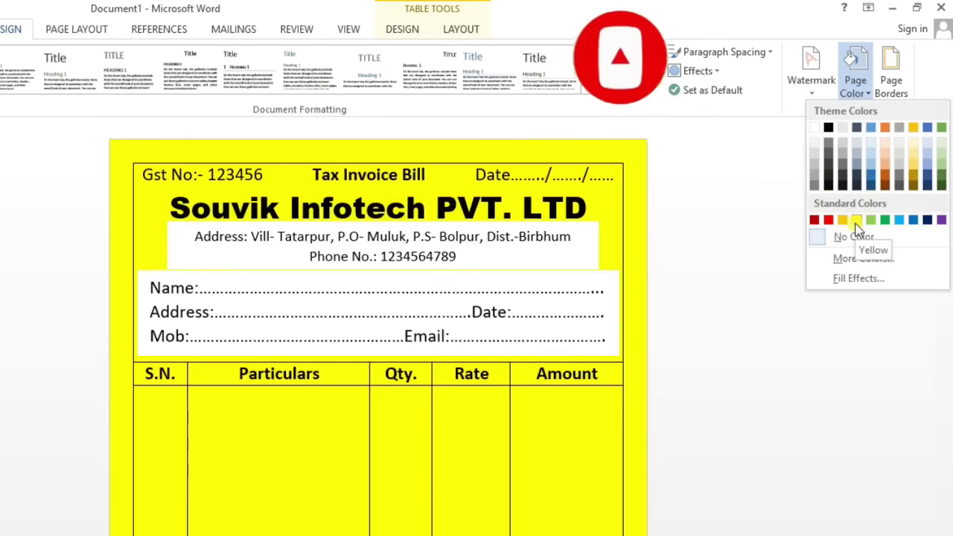
pyautogui.click(856, 221)
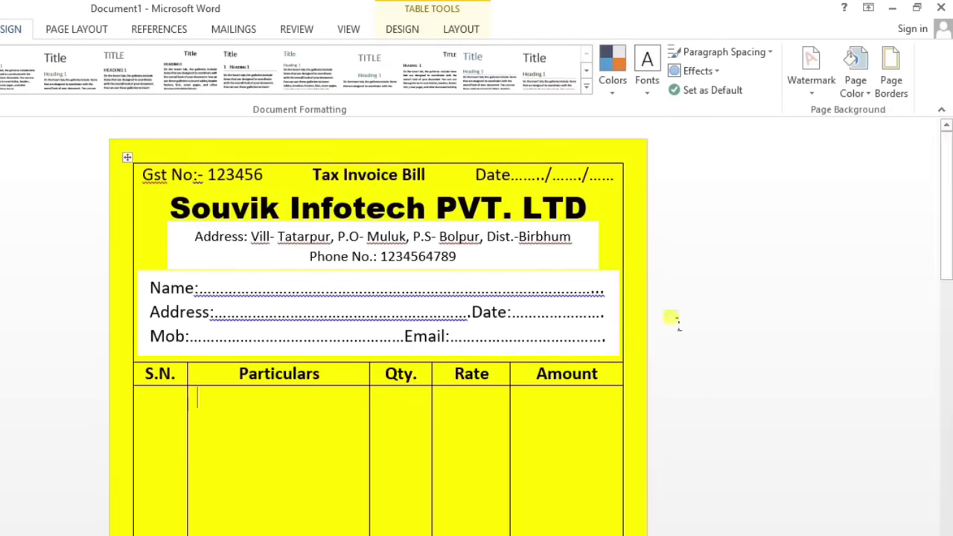
pyautogui.scroll(-2, 713, 292)
pyautogui.scroll(-1, 713, 292)
pyautogui.scroll(-1, 713, 292)
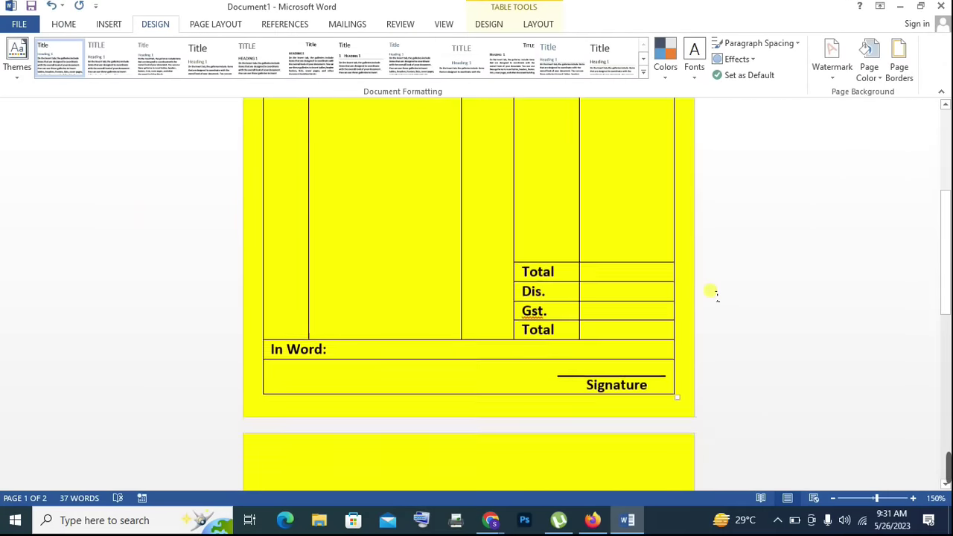
pyautogui.scroll(3, 713, 292)
pyautogui.scroll(1, 713, 292)
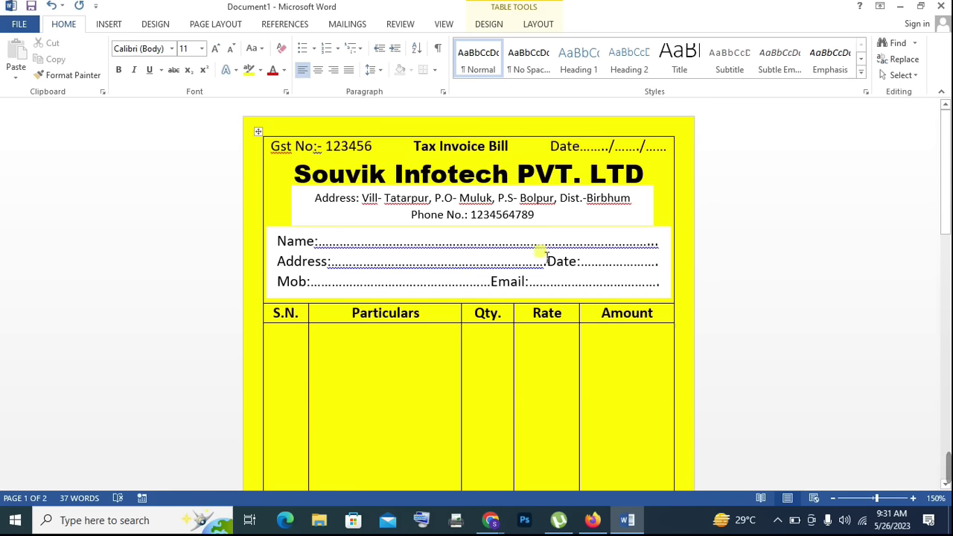
# Step: Set Shape Fill to No Fill on the address text box and the customer-details text box
pyautogui.click(645, 213)
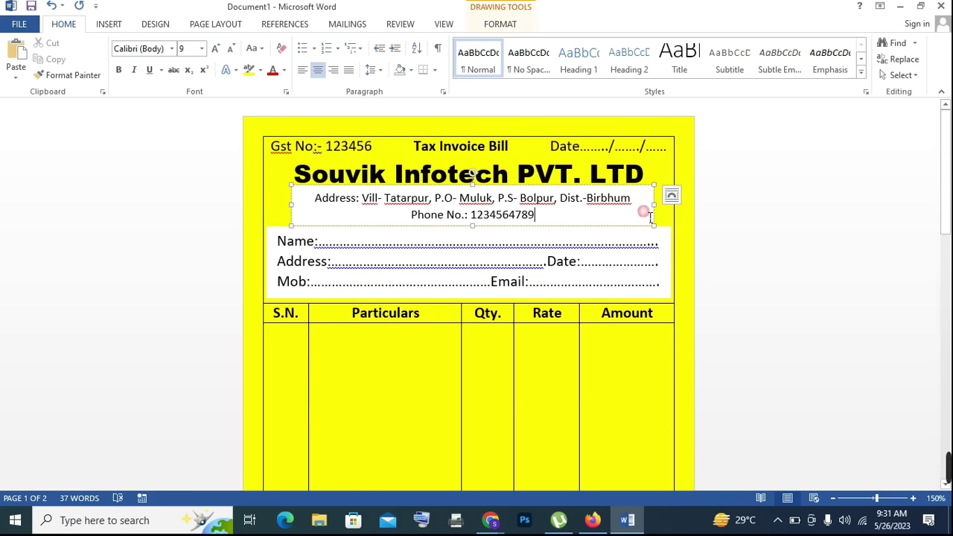
pyautogui.click(503, 25)
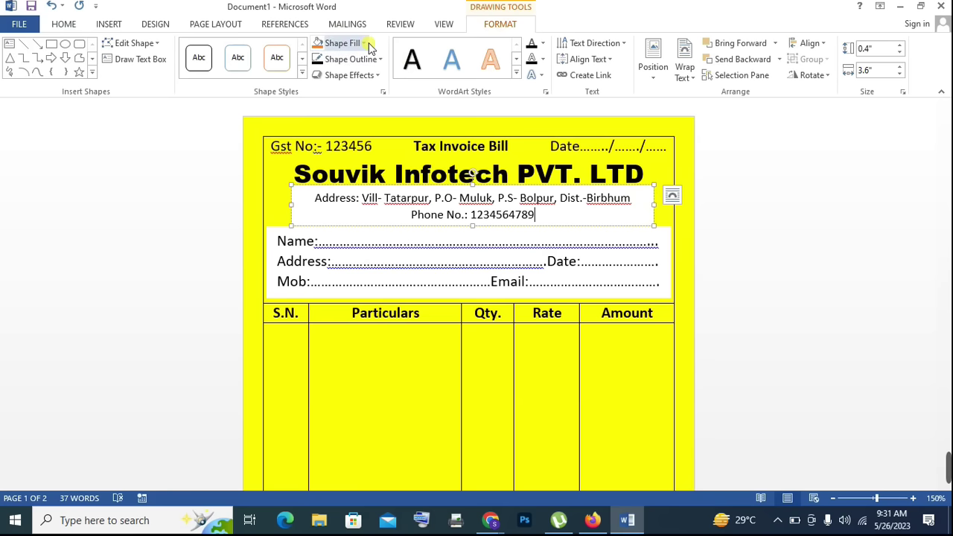
pyautogui.click(368, 43)
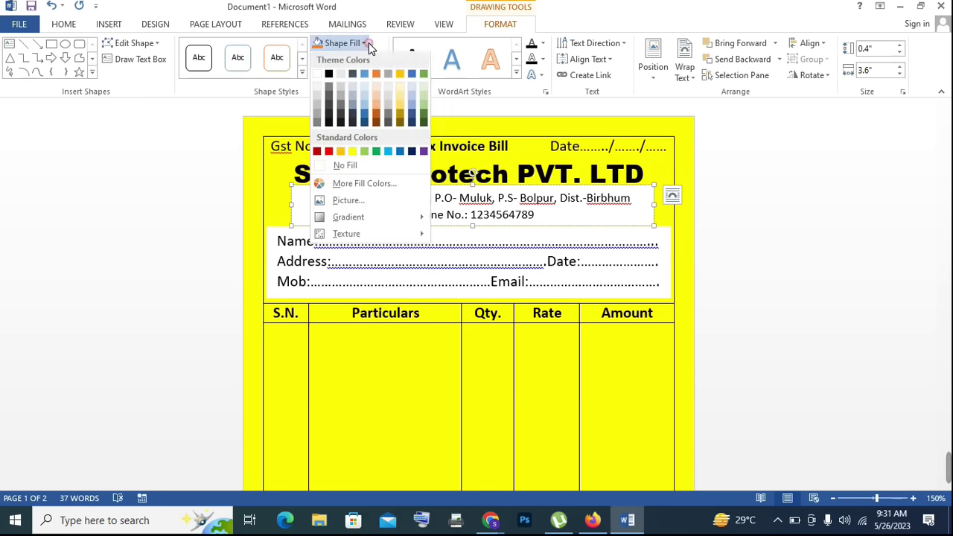
pyautogui.click(359, 172)
pyautogui.click(751, 229)
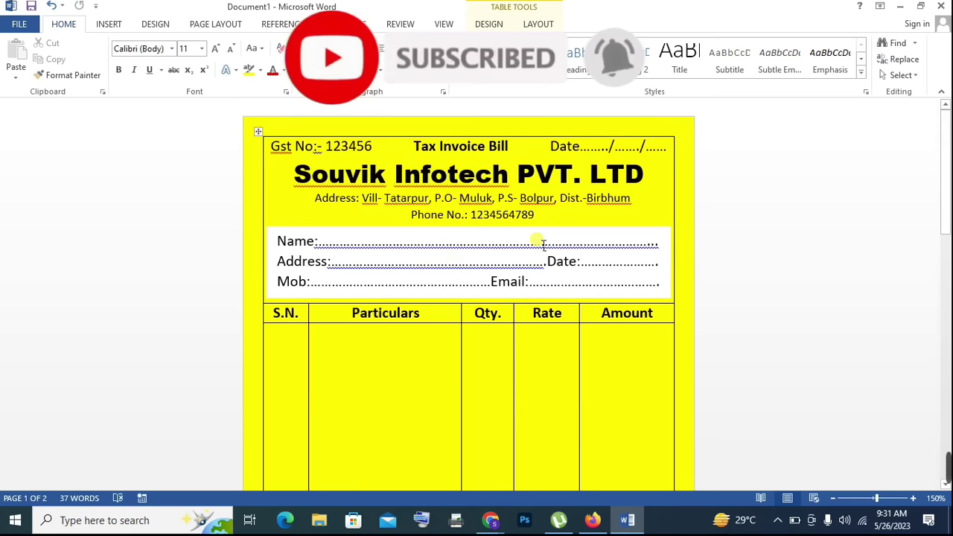
pyautogui.click(645, 265)
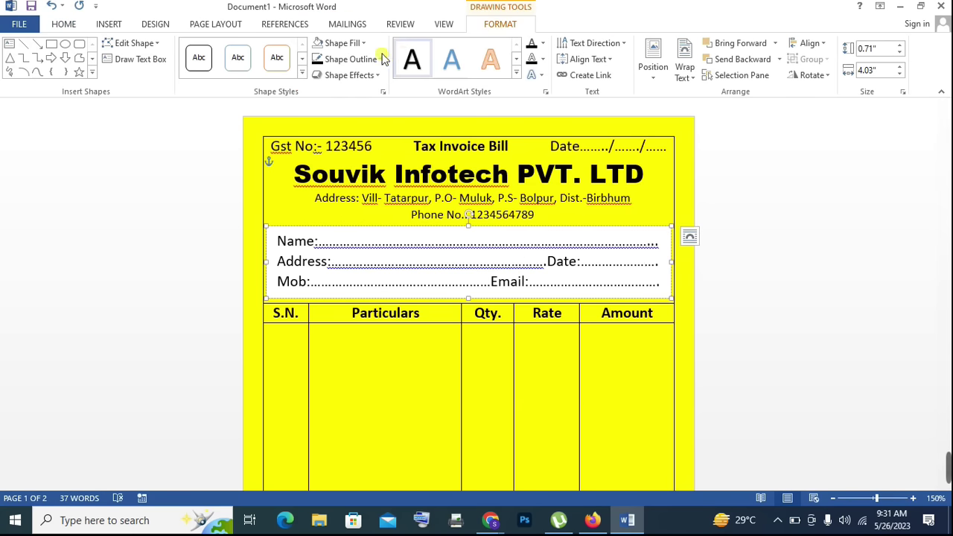
pyautogui.click(365, 43)
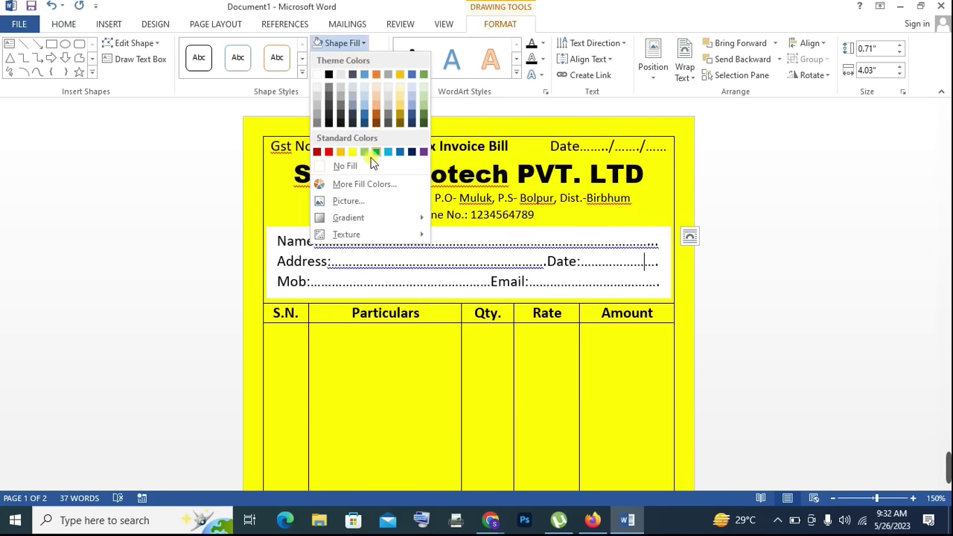
pyautogui.click(361, 166)
pyautogui.click(474, 293)
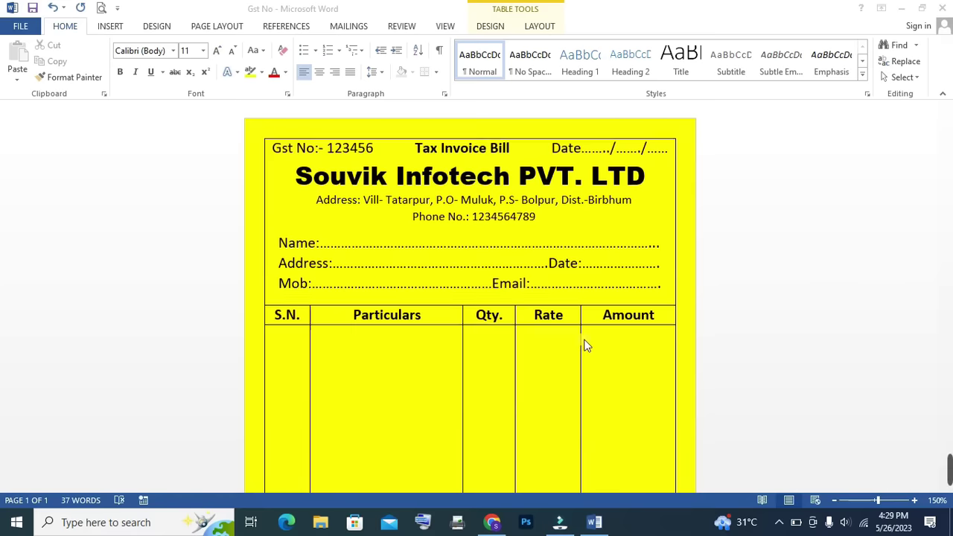
# Step: Scroll up and down through the finished yellow invoice to review it
pyautogui.scroll(-1, 584, 343)
pyautogui.scroll(-2, 584, 344)
pyautogui.scroll(-3, 585, 344)
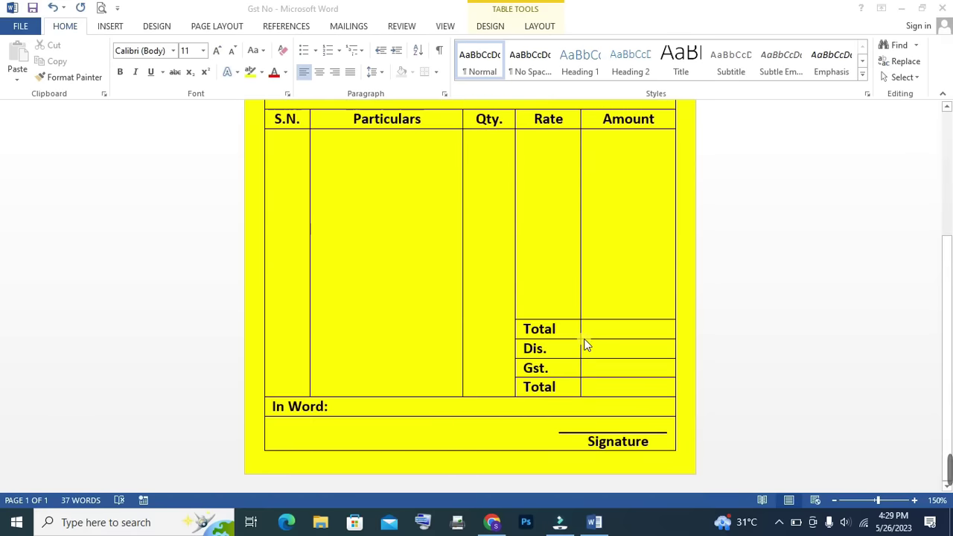
pyautogui.scroll(3, 584, 344)
pyautogui.scroll(2, 584, 343)
pyautogui.scroll(1, 584, 344)
pyautogui.scroll(1, 584, 344)
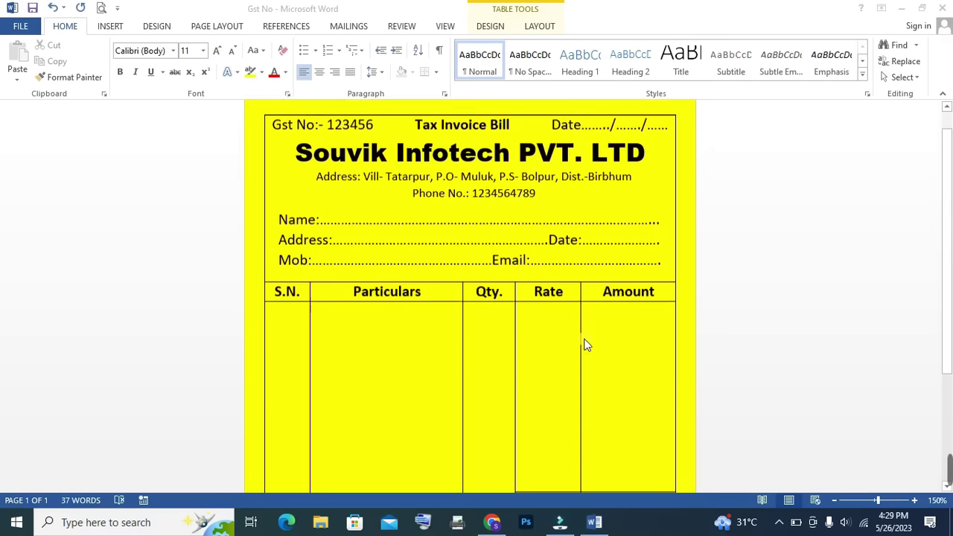
pyautogui.scroll(-2, 584, 344)
pyautogui.scroll(-3, 585, 345)
pyautogui.scroll(1, 586, 345)
pyautogui.scroll(4, 587, 343)
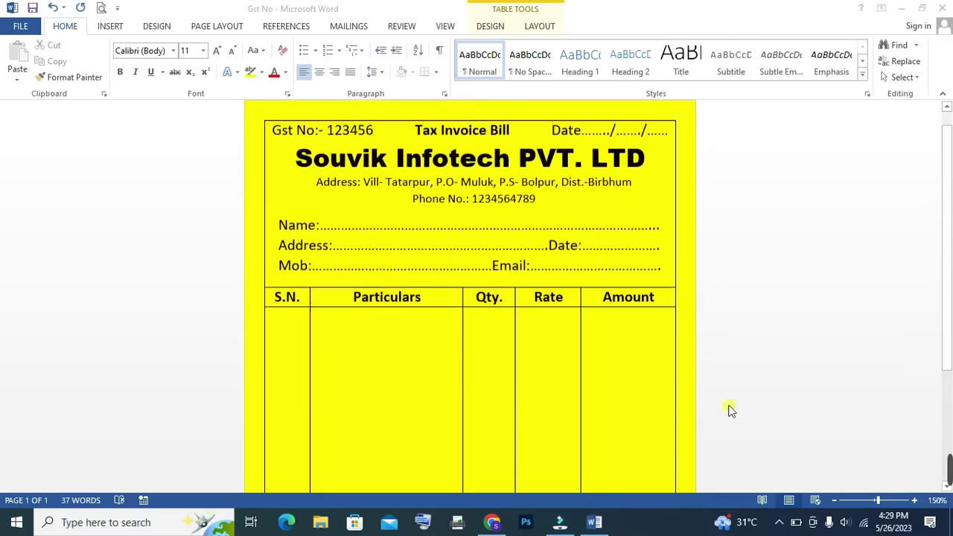
# Step: Zoom the view in step by step to 240% and inspect the invoice closely
pyautogui.click(915, 501)
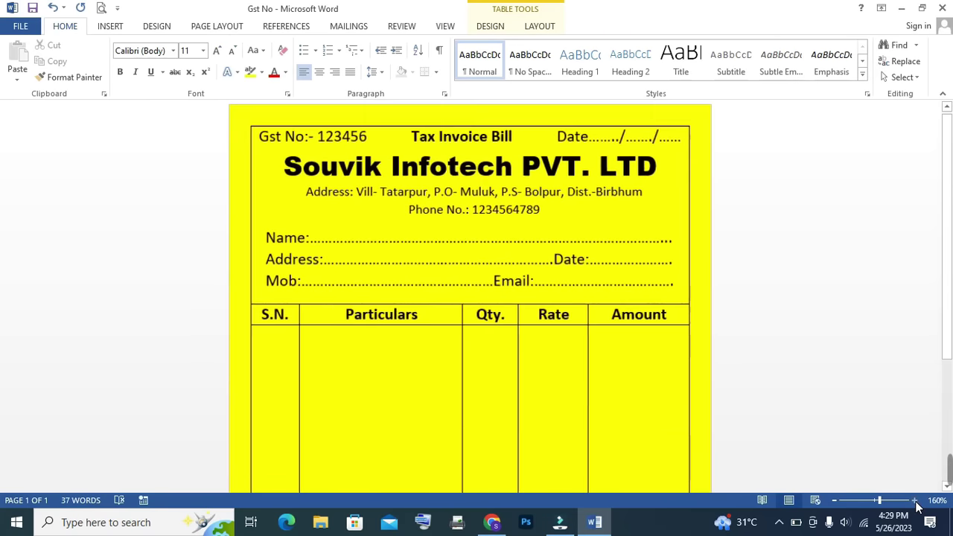
pyautogui.click(915, 500)
pyautogui.click(915, 501)
pyautogui.scroll(2, 617, 340)
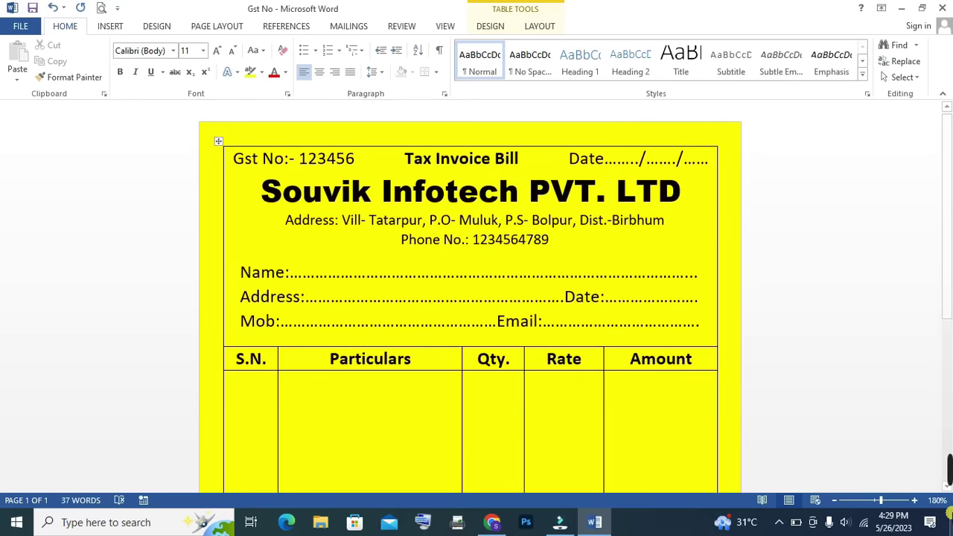
pyautogui.click(914, 500)
pyautogui.click(914, 500)
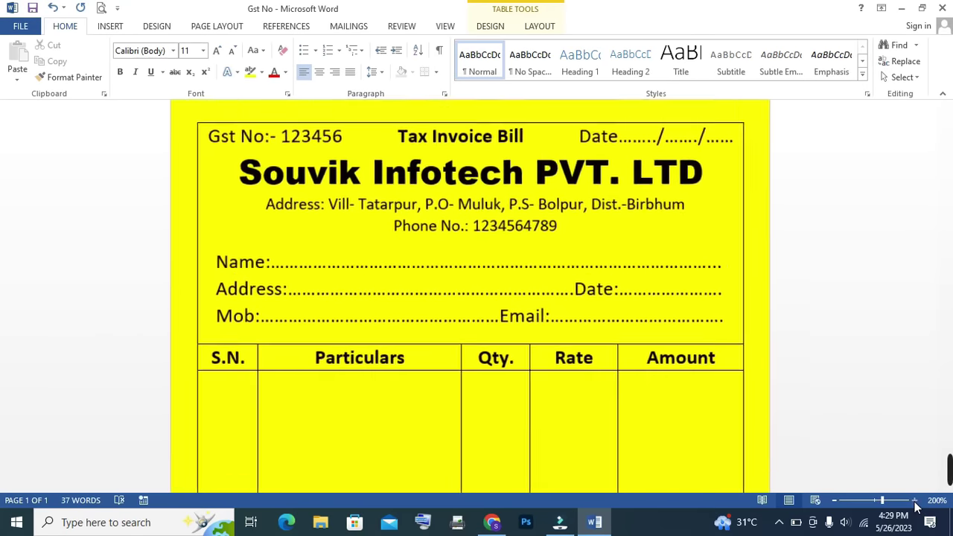
pyautogui.click(915, 500)
pyautogui.click(915, 500)
pyautogui.scroll(1, 784, 441)
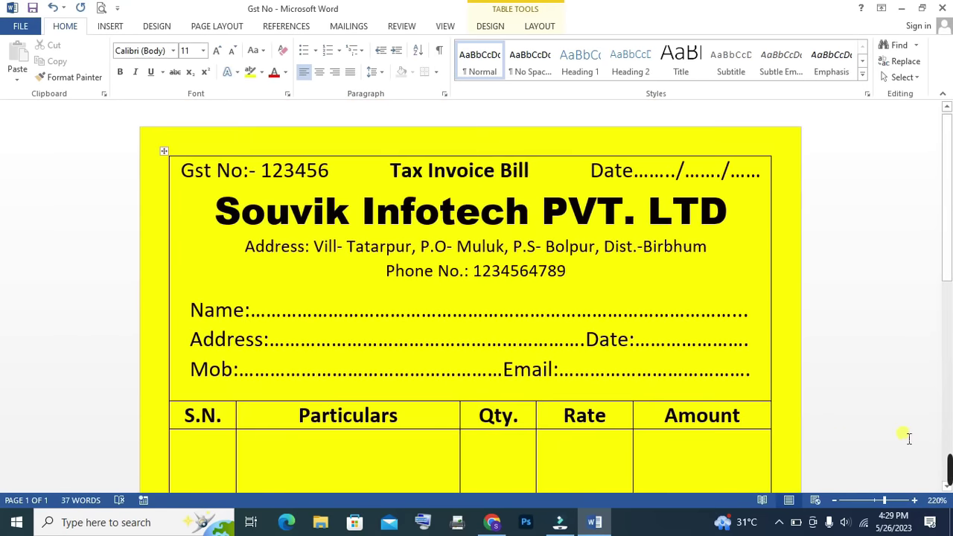
pyautogui.click(915, 500)
pyautogui.click(915, 501)
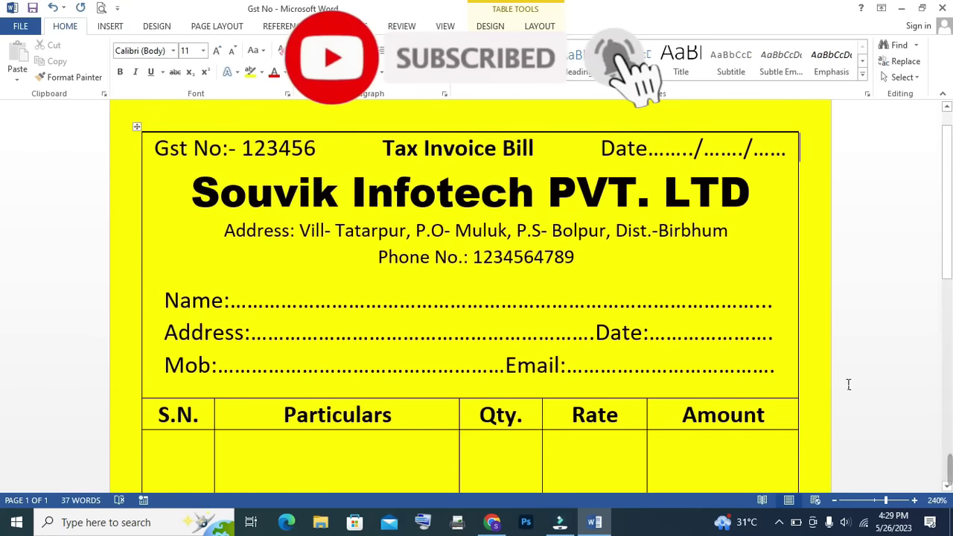
pyautogui.scroll(-1, 841, 384)
pyautogui.scroll(-1, 839, 383)
pyautogui.scroll(-1, 838, 383)
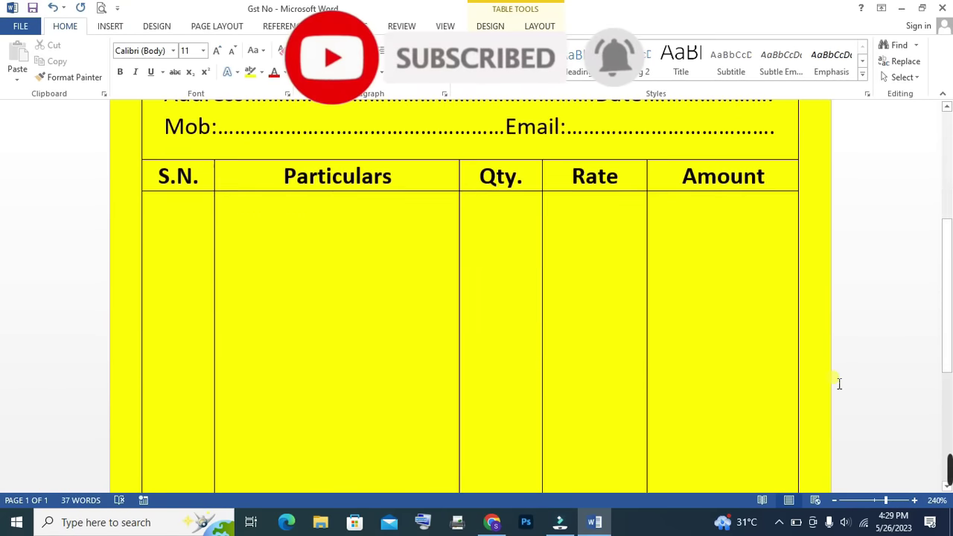
pyautogui.scroll(-1, 839, 384)
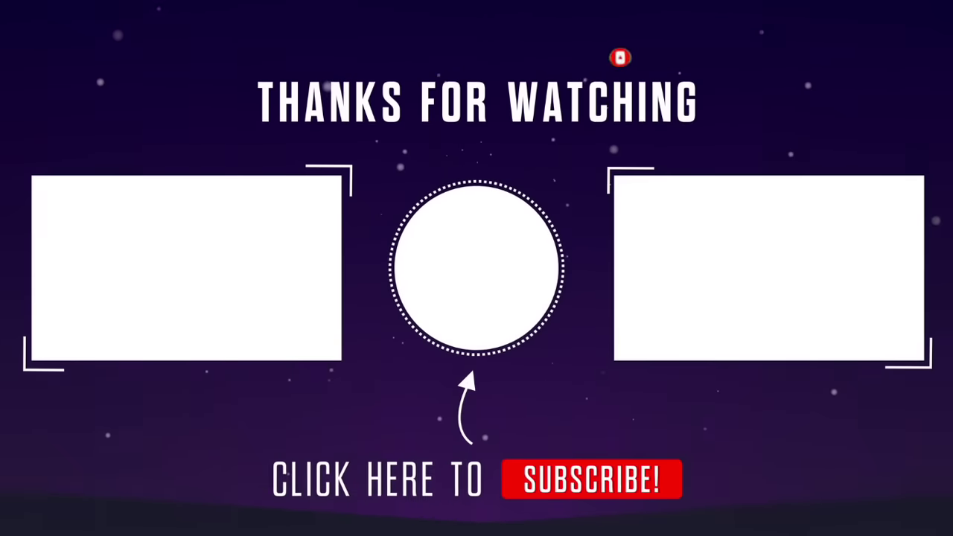